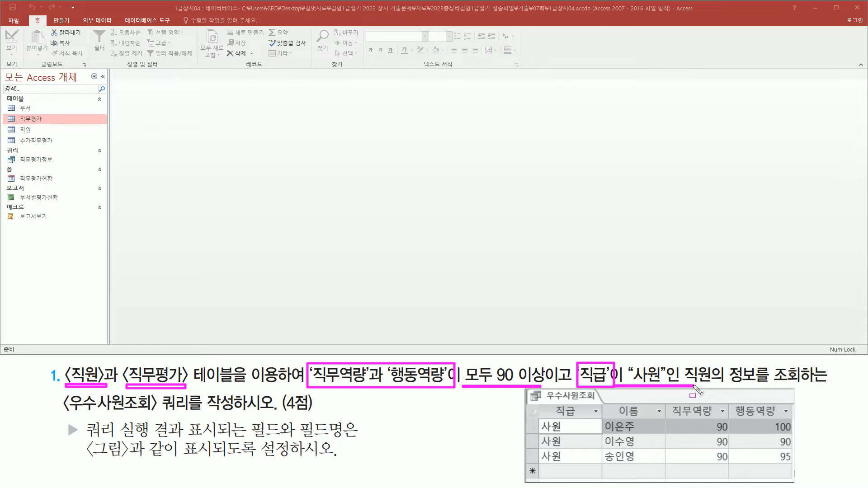
drag(65, 412, 285, 413)
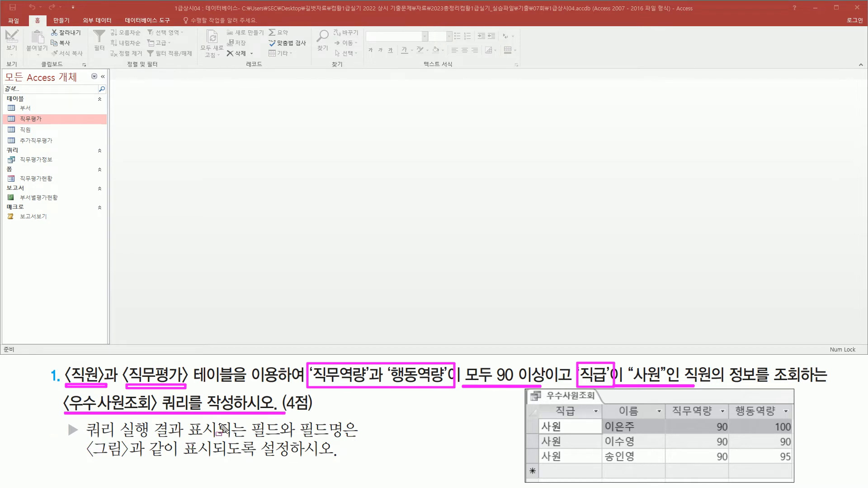
drag(246, 437, 351, 437)
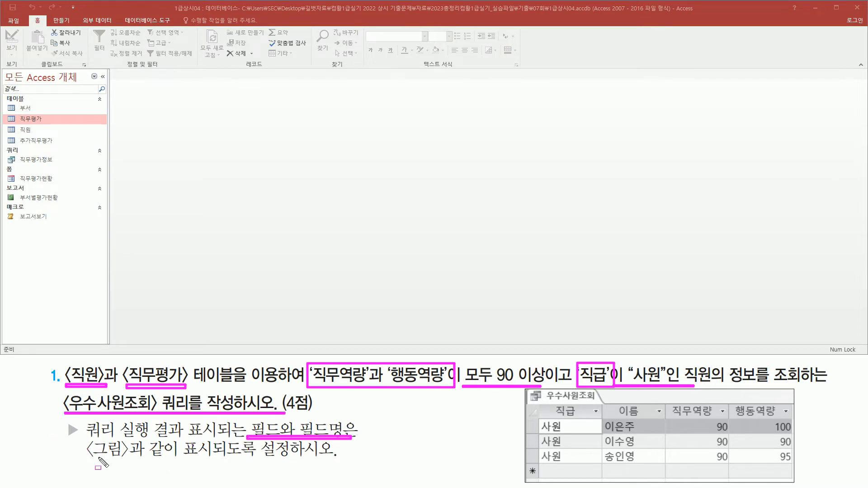
drag(90, 459, 336, 459)
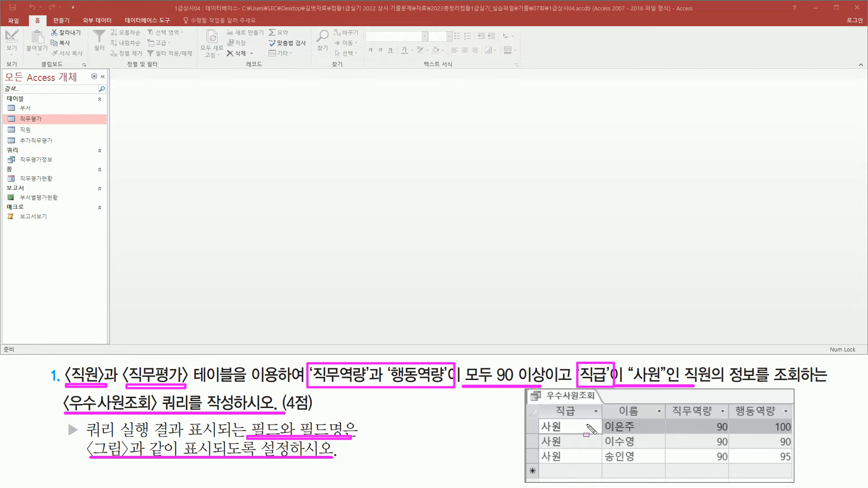
drag(534, 402, 798, 465)
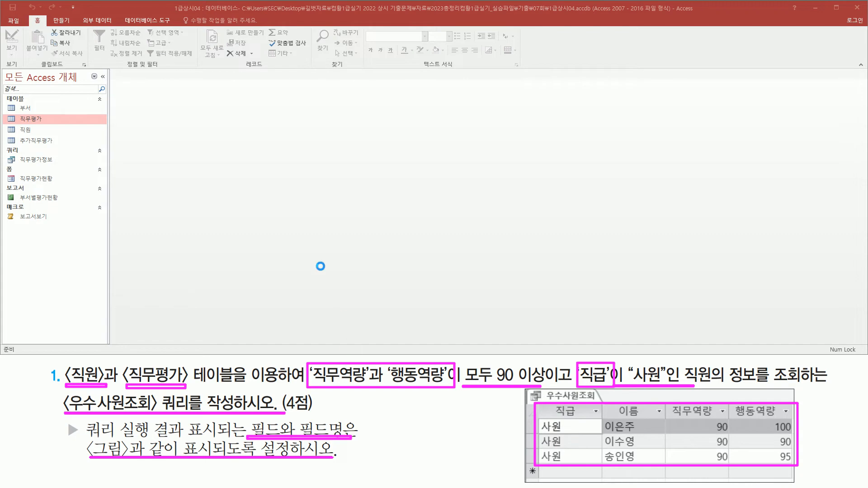
key(Escape)
Step: Create a new query in Design view and add the 직원 and 직무평가 tables to it
click(62, 22)
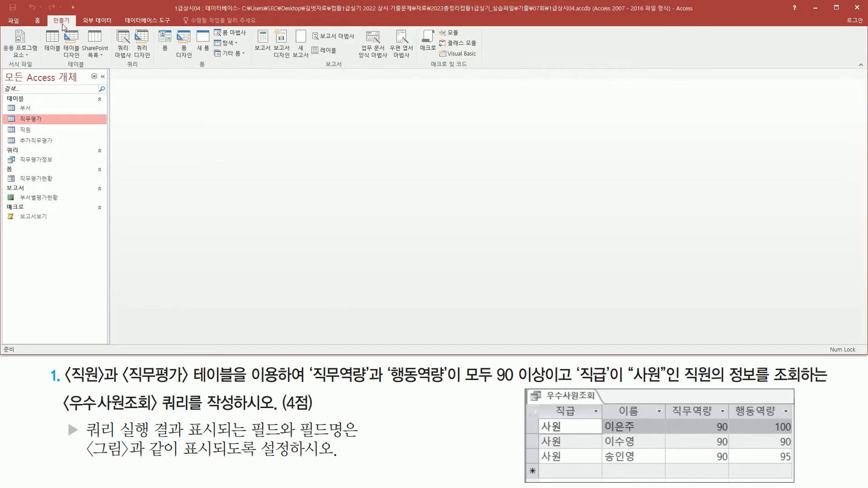
key(ctrl+2)
drag(130, 24, 155, 61)
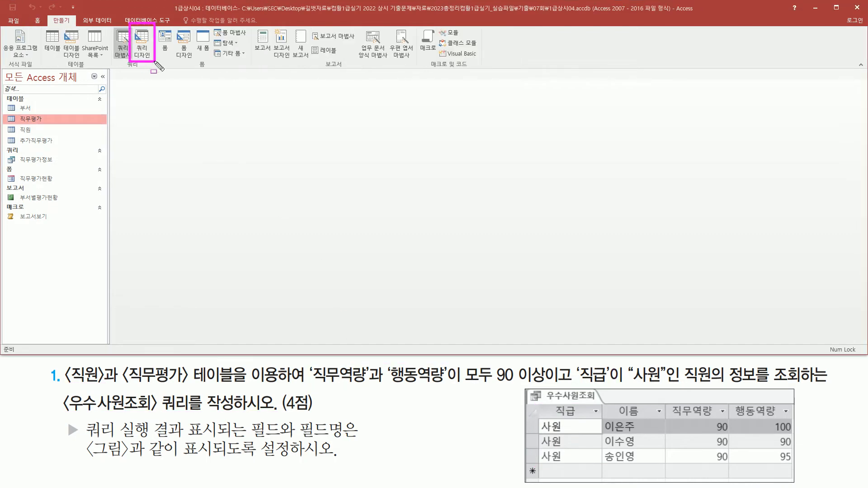
key(Escape)
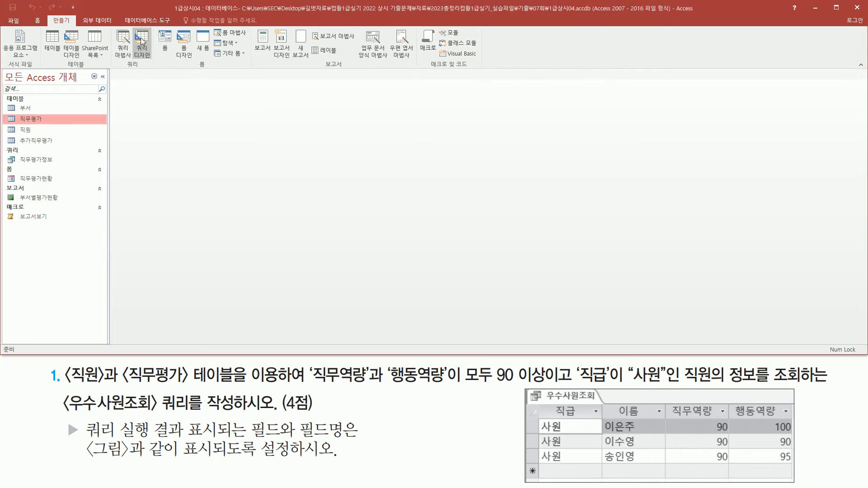
click(142, 40)
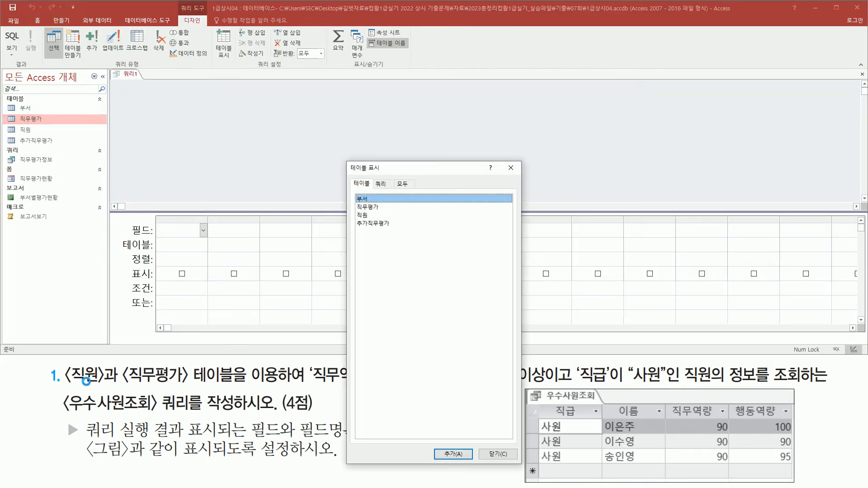
mouse_move(66, 388)
mouse_down()
mouse_move(273, 381)
mouse_move(278, 366)
mouse_up()
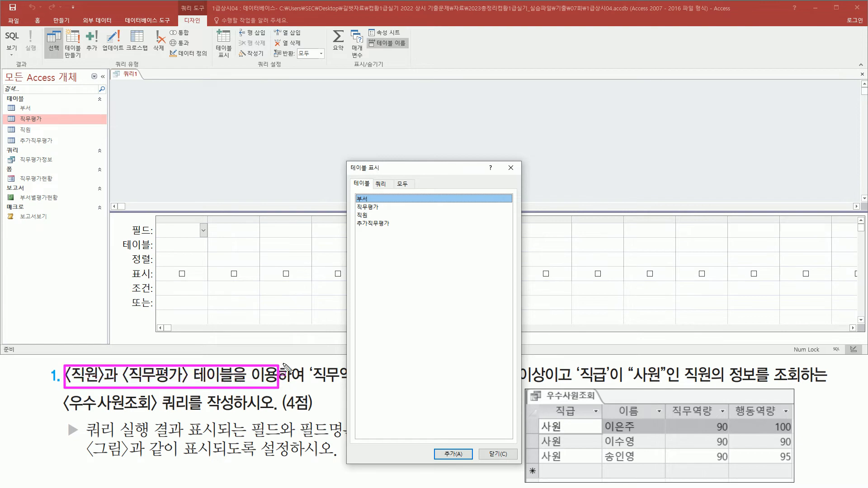
click(371, 216)
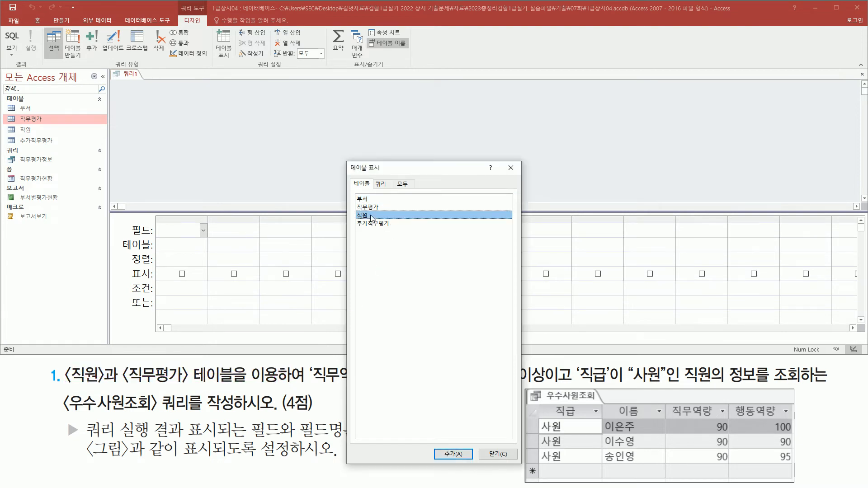
double_click(371, 216)
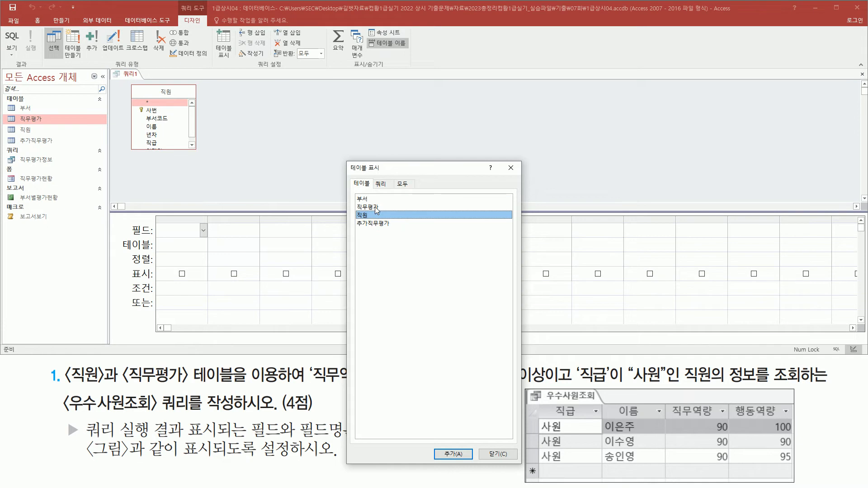
click(376, 208)
double_click(375, 207)
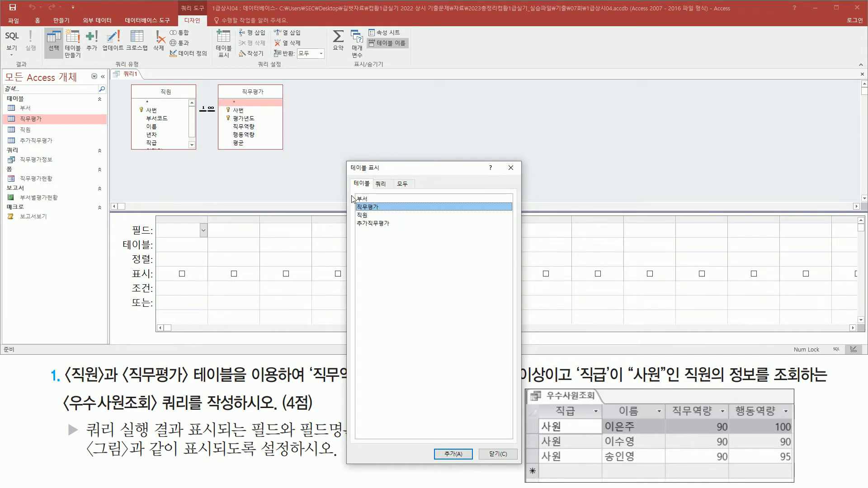
click(511, 168)
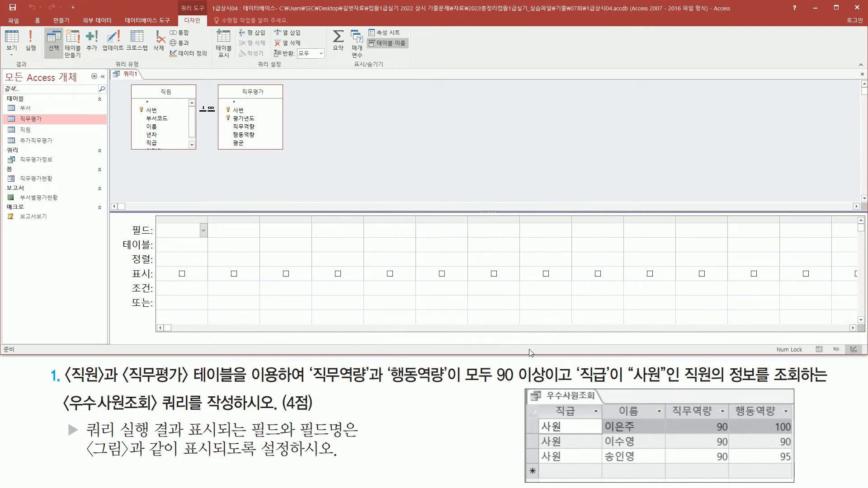
Step: Add the fields 직급 and 이름 from 직원, and 직무역량 and 행동역량 from 직무평가, to the query grid in that order
mouse_move(539, 403)
mouse_down()
mouse_move(549, 430)
mouse_move(661, 474)
mouse_move(653, 419)
mouse_move(788, 419)
mouse_up()
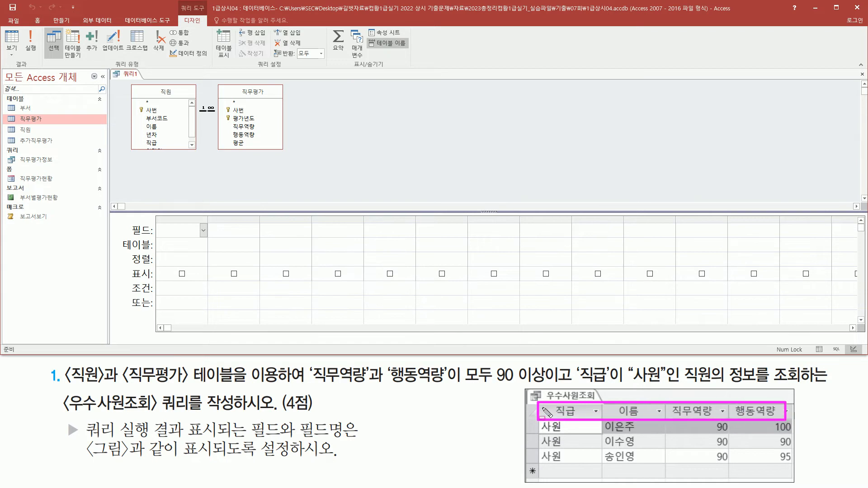
key(Escape)
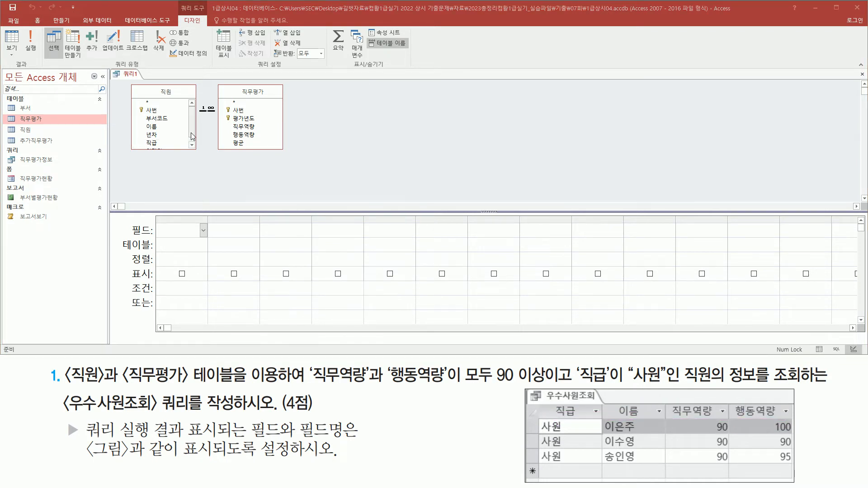
double_click(164, 143)
click(163, 129)
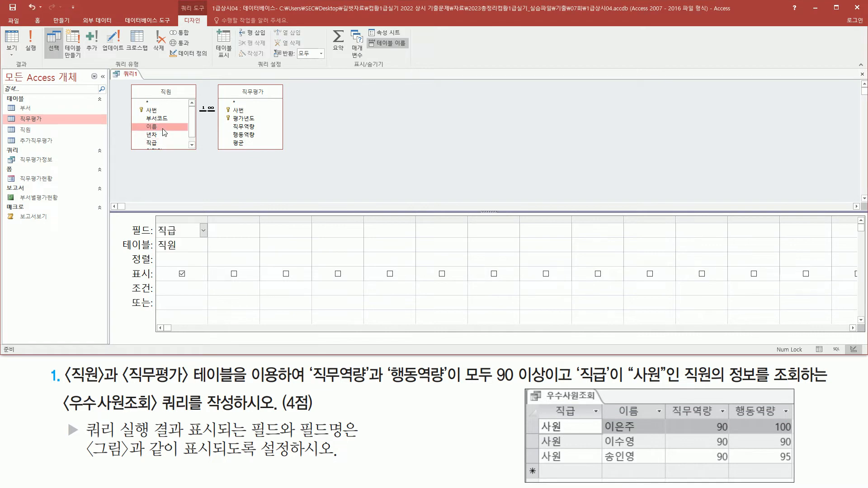
double_click(169, 130)
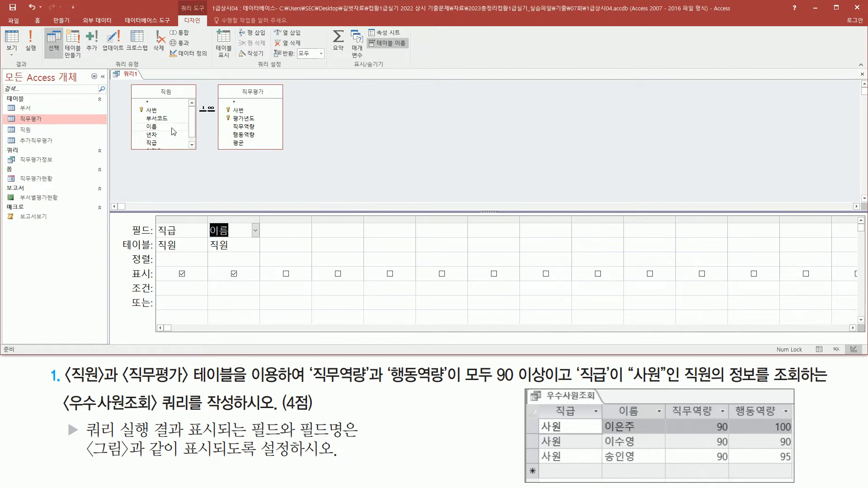
double_click(251, 128)
click(253, 136)
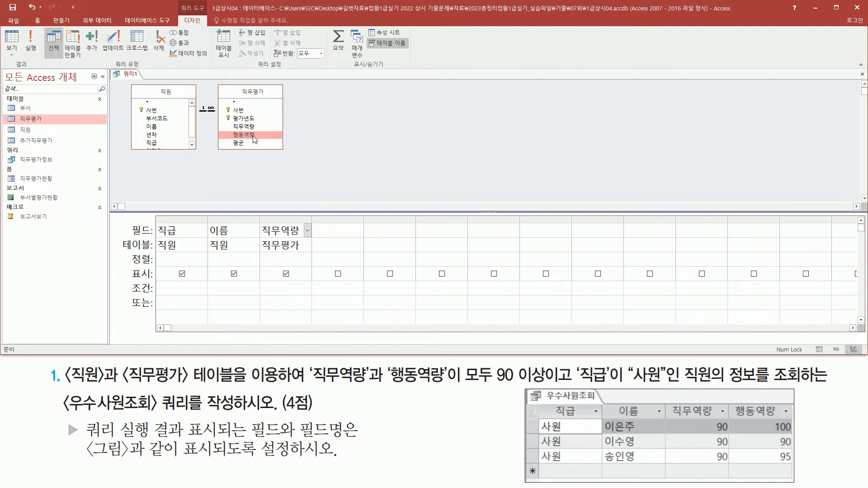
double_click(253, 135)
mouse_move(154, 215)
mouse_down()
mouse_move(171, 261)
mouse_move(364, 260)
mouse_up()
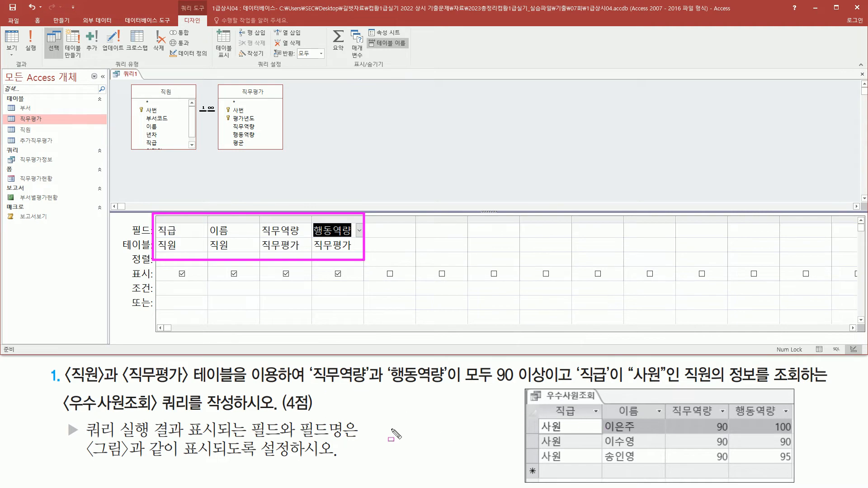
key(Escape)
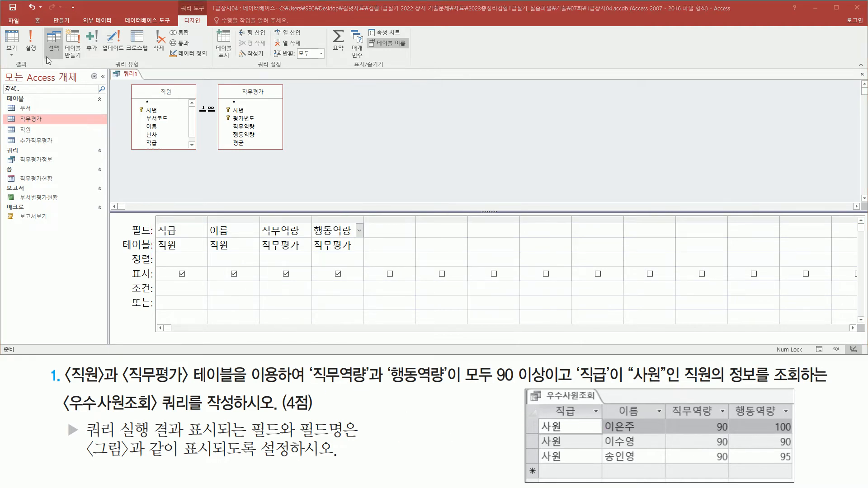
Step: Run the query and look through the 직무역량 and 행동역량 values of the unfiltered records
click(31, 42)
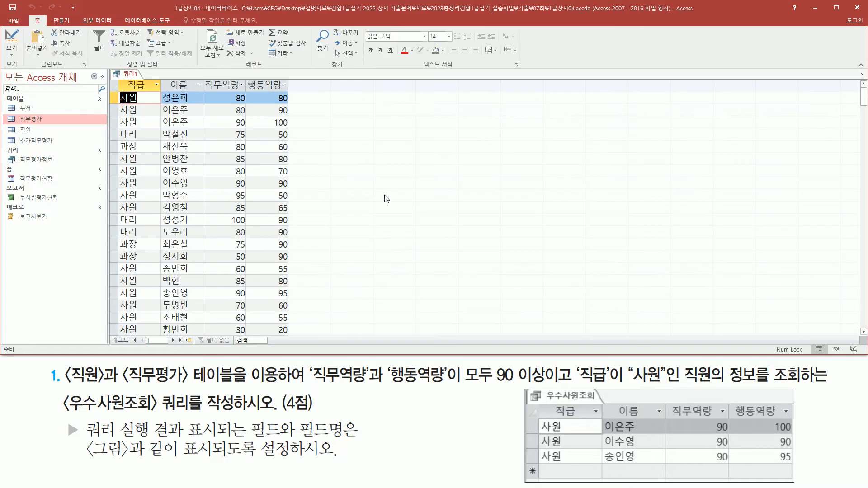
scroll(196, 238, down, 5)
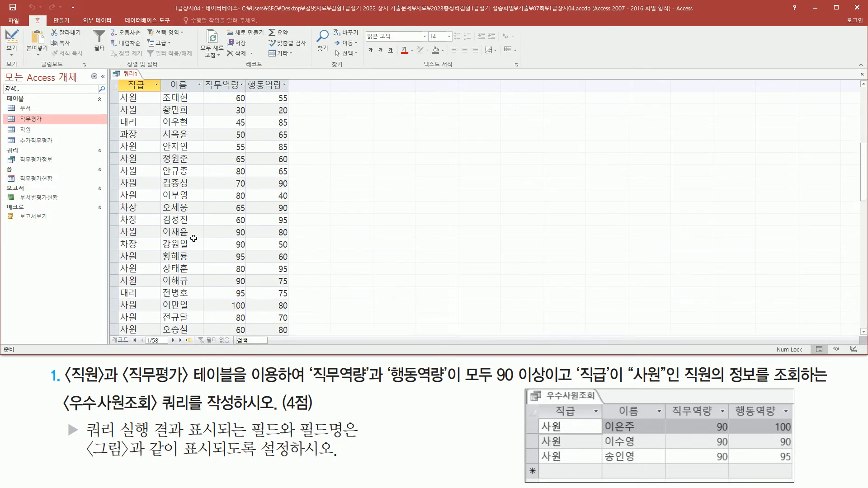
scroll(195, 239, up, 5)
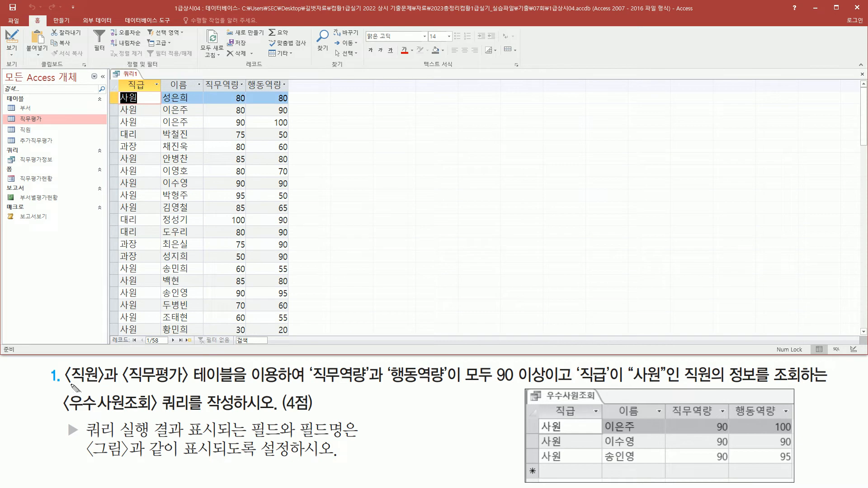
mouse_move(67, 387)
mouse_down()
mouse_move(448, 393)
mouse_move(549, 388)
mouse_move(548, 364)
mouse_up()
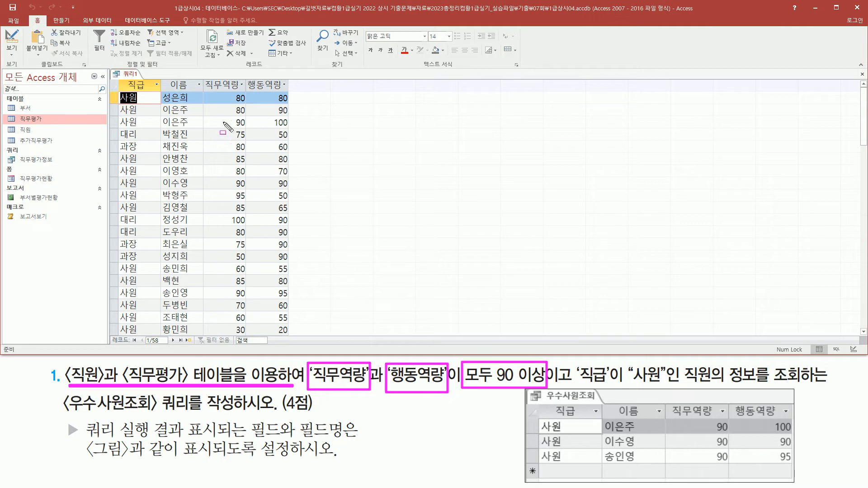
mouse_move(224, 87)
mouse_down()
mouse_move(250, 114)
mouse_move(250, 190)
mouse_move(291, 303)
mouse_move(290, 335)
mouse_up()
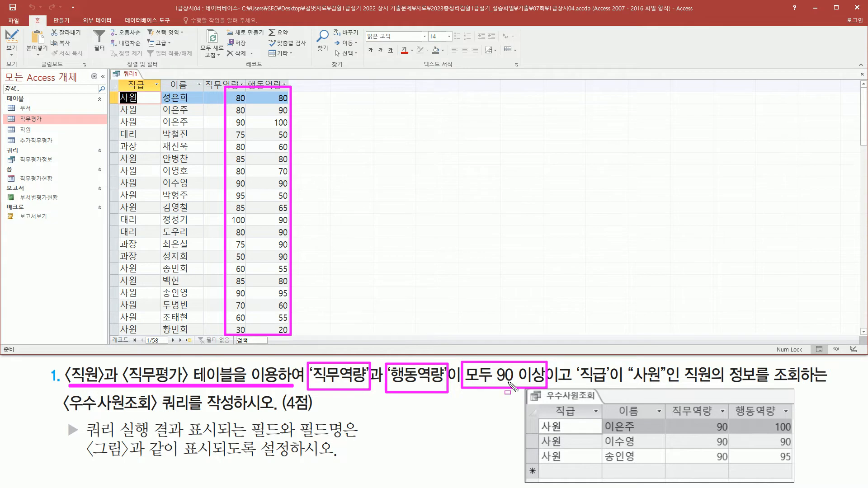
key(Escape)
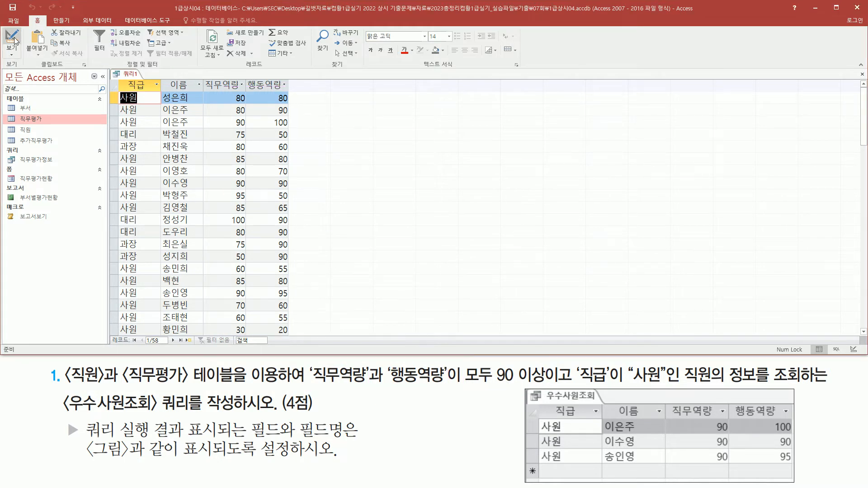
Step: Return to the query design and enter the criterion >=90 in the 조건 row for both 직무역량 and 행동역량
click(12, 39)
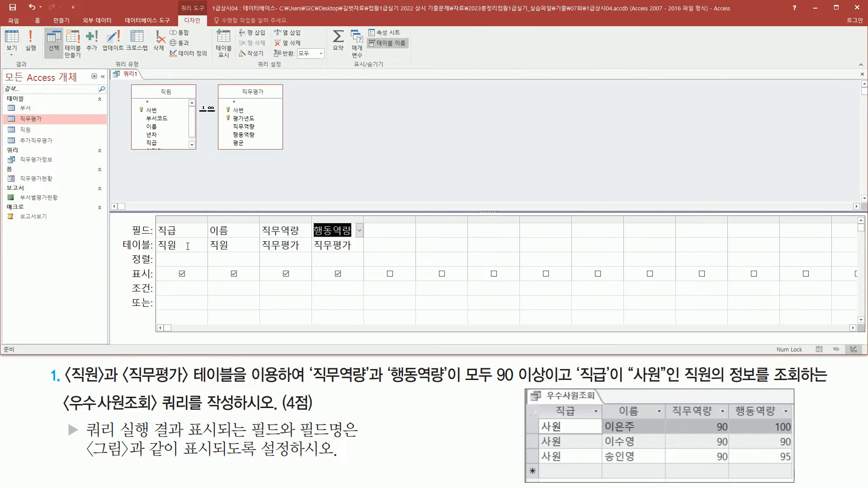
key(ctrl+2)
drag(127, 281, 149, 294)
mouse_move(263, 281)
mouse_down()
mouse_move(280, 294)
mouse_move(359, 295)
mouse_up()
key(Escape)
click(290, 286)
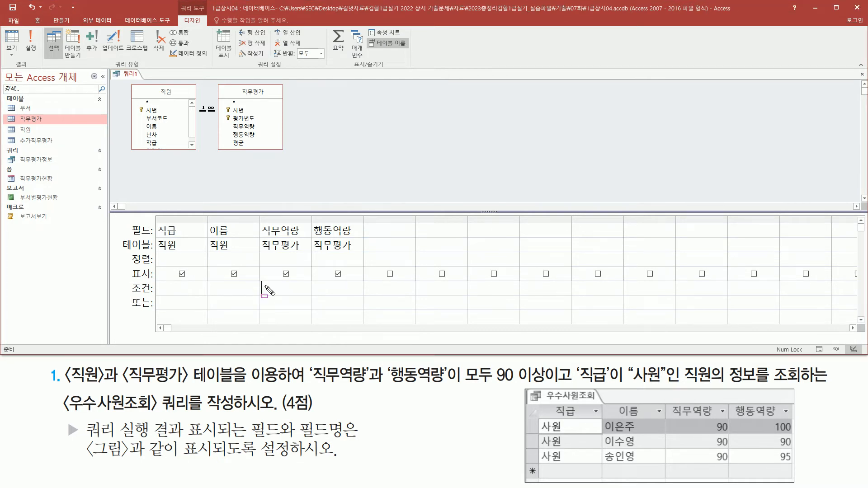
mouse_move(259, 278)
mouse_down()
mouse_move(310, 294)
mouse_move(362, 295)
mouse_up()
key(Escape)
click(294, 290)
mouse_move(255, 279)
mouse_down()
mouse_move(291, 299)
mouse_move(355, 298)
mouse_up()
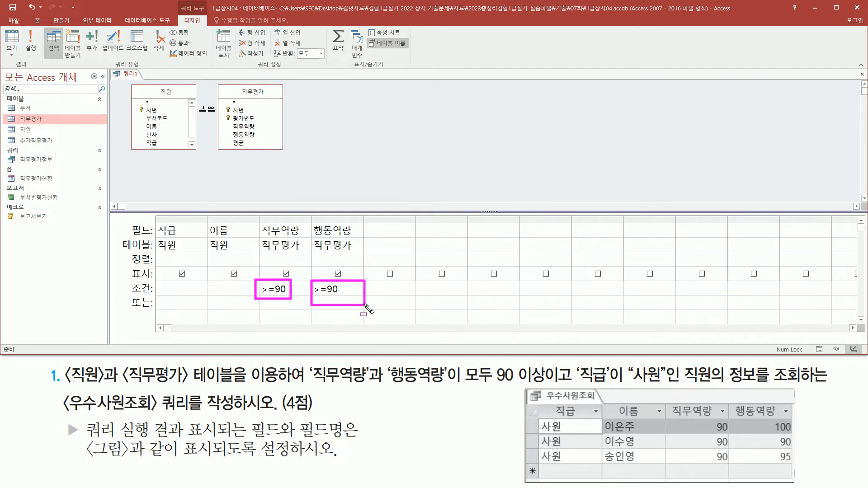
drag(130, 286, 380, 286)
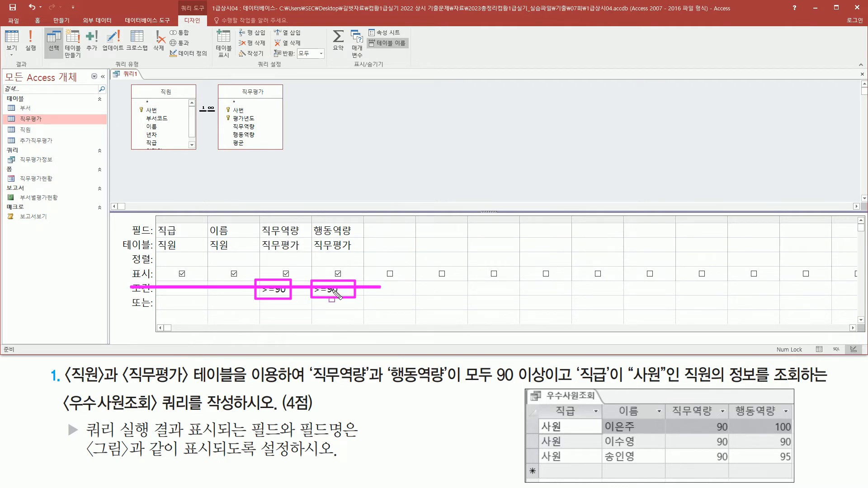
key(Escape)
Step: Try the >=90 criterion for 행동역량 in the 또는 row, and restore it to the 조건 row
drag(346, 290, 300, 288)
key(Delete)
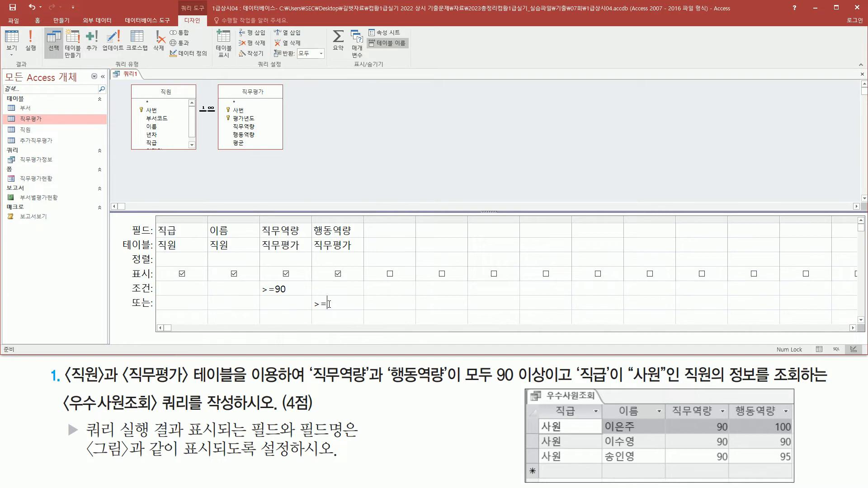
key(ctrl+shift+d)
drag(126, 295, 155, 315)
drag(252, 281, 348, 316)
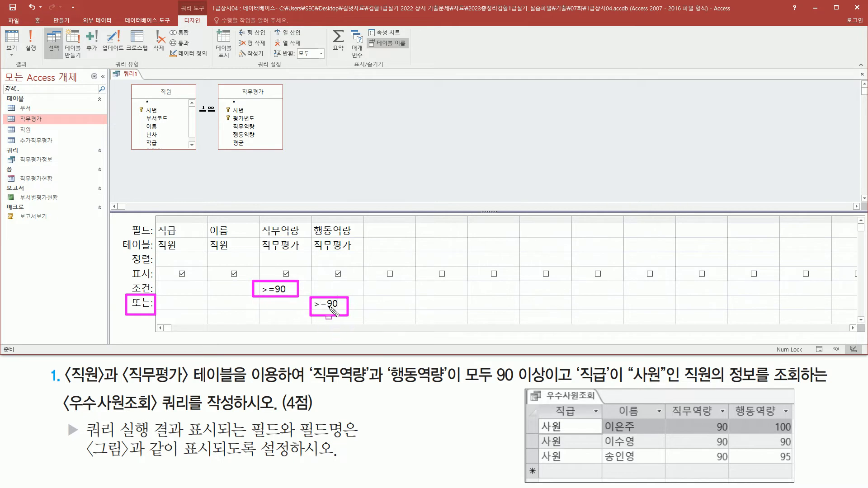
key(Escape)
click(353, 309)
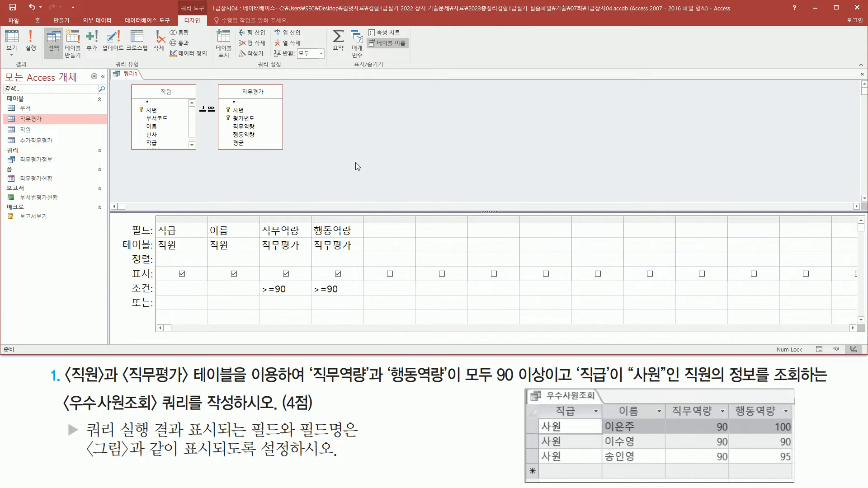
Step: Run the query and check the 직무역량 and 행동역량 values of the filtered records
click(32, 40)
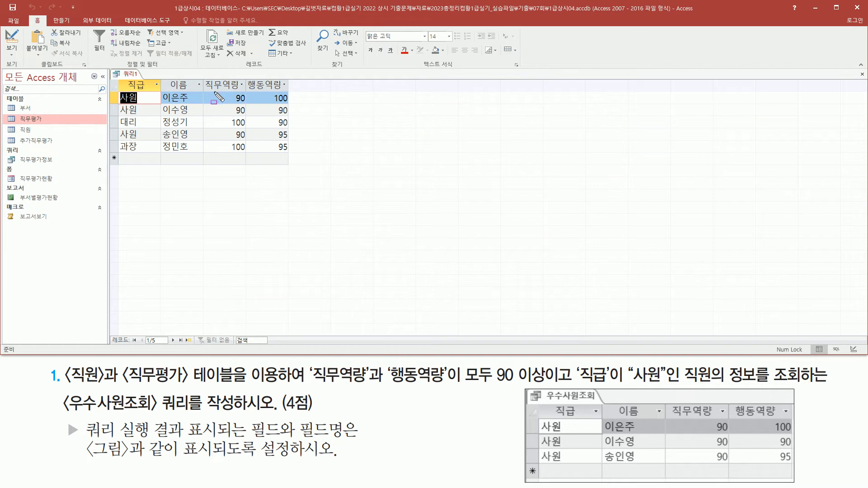
drag(213, 92, 291, 153)
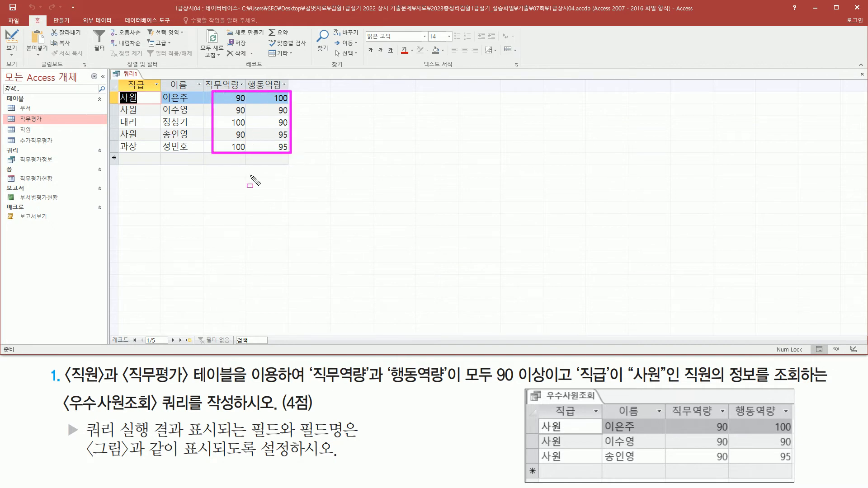
Step: Compare the 직급 values of the filtered records with the task's requirement that only 사원 employees be listed
mouse_move(572, 360)
mouse_down()
mouse_move(572, 388)
mouse_move(761, 384)
mouse_up()
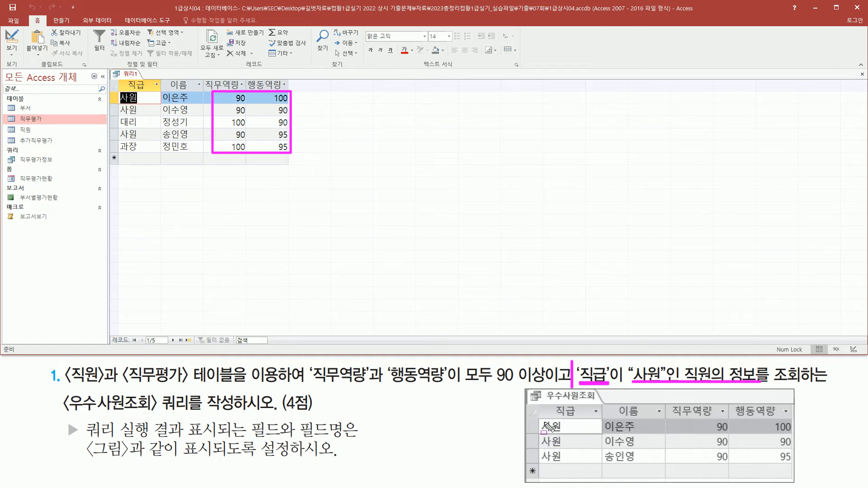
mouse_move(539, 418)
mouse_down()
mouse_move(555, 465)
mouse_move(565, 467)
mouse_up()
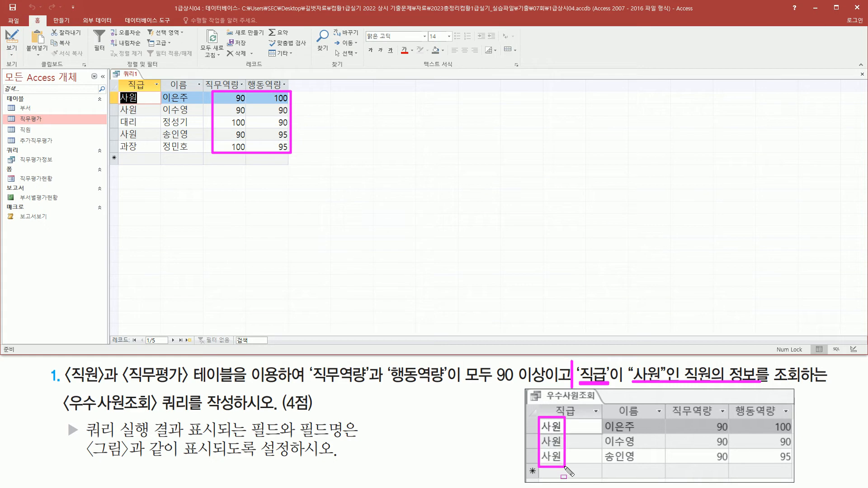
mouse_move(117, 115)
mouse_down()
mouse_move(138, 128)
mouse_move(141, 153)
mouse_up()
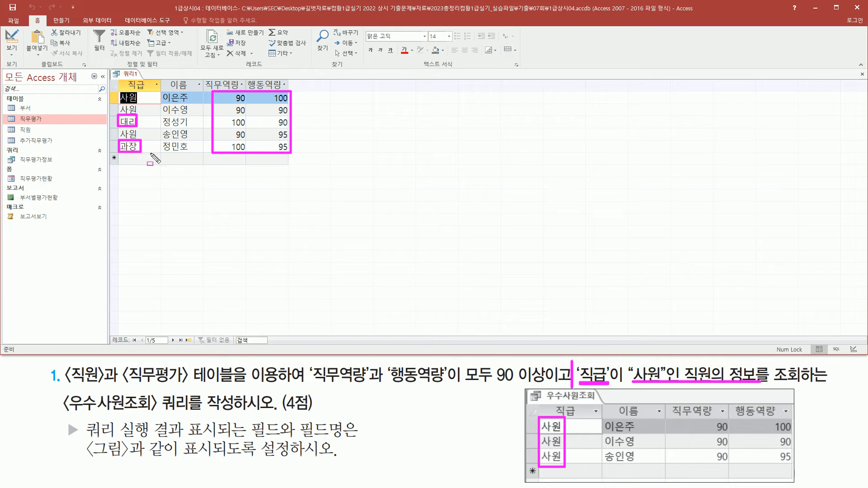
key(Escape)
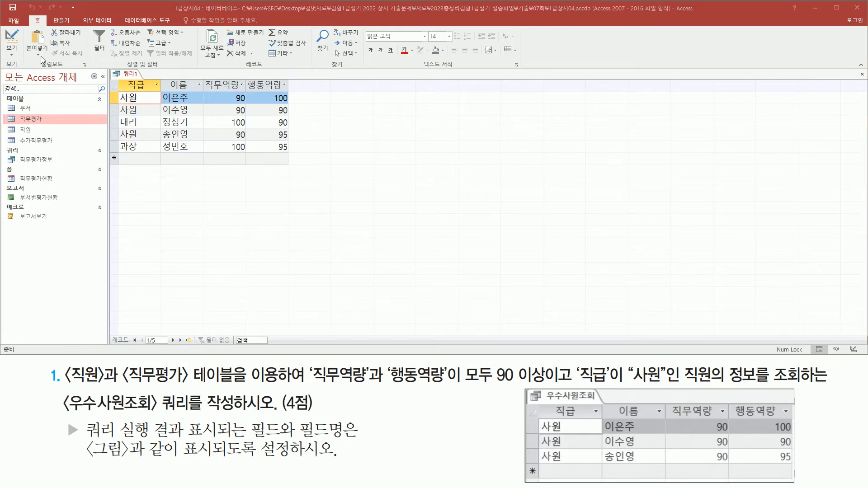
Step: Return to the query design and enter "사원" as the 직급 criterion in the same 조건 row as the >=90 criteria
click(11, 39)
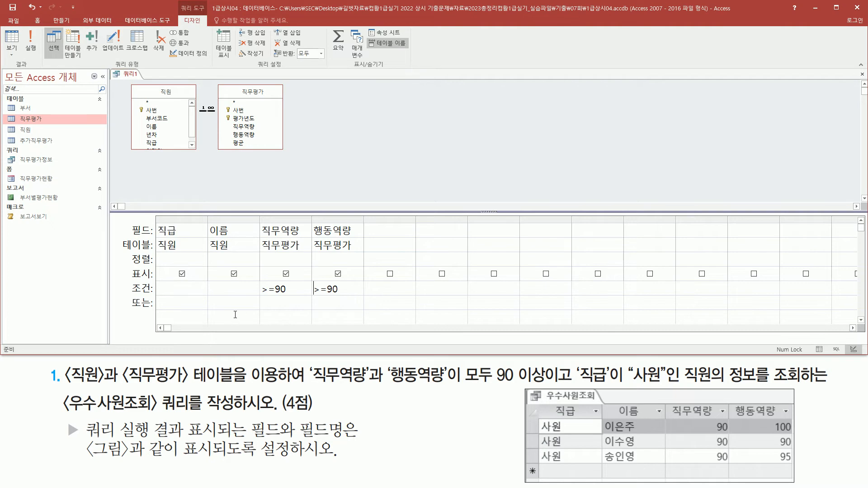
drag(157, 222, 188, 241)
drag(156, 282, 192, 294)
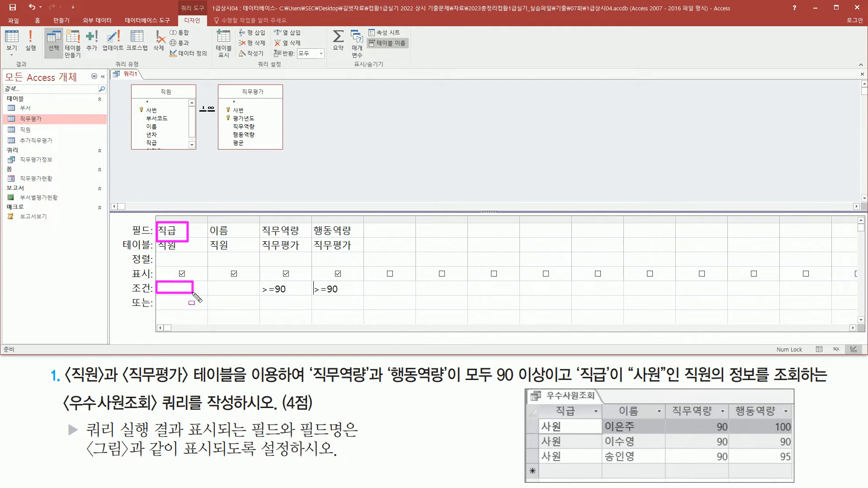
drag(159, 298, 197, 308)
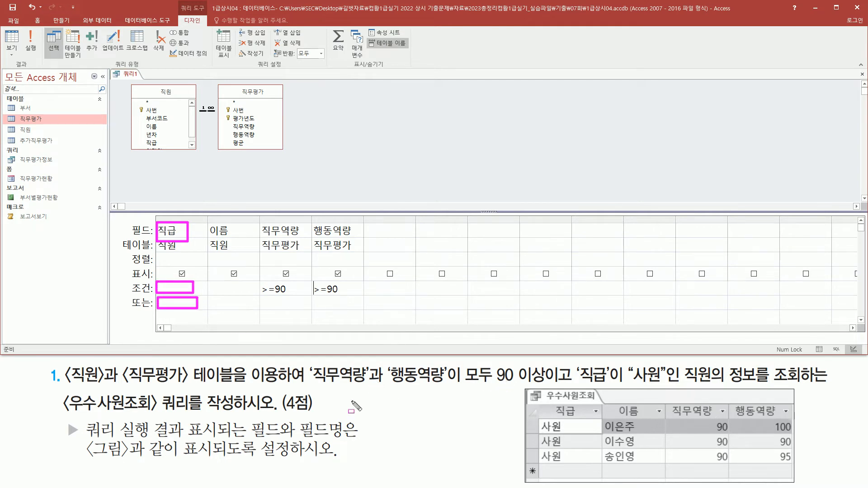
drag(311, 362, 547, 385)
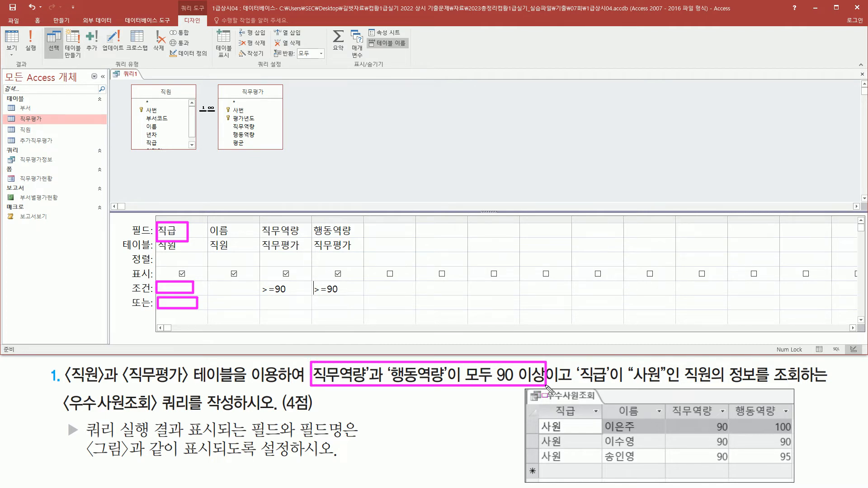
mouse_move(577, 360)
mouse_down()
mouse_move(637, 390)
mouse_move(672, 387)
mouse_up()
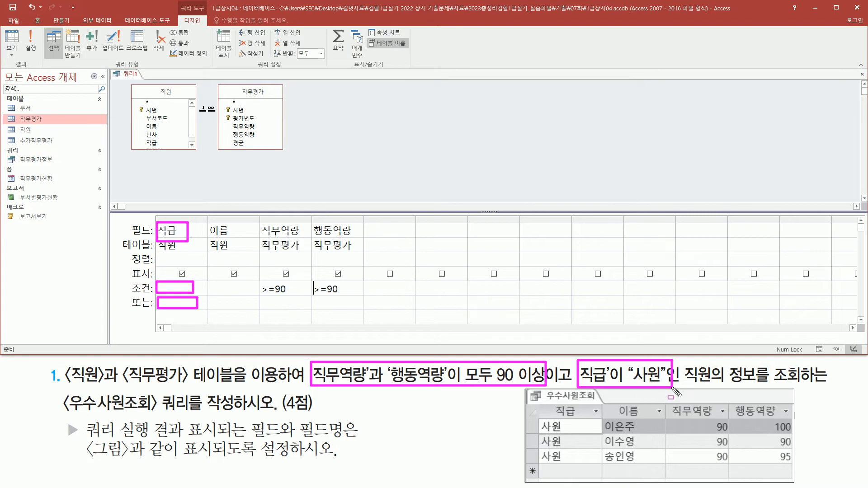
drag(546, 385, 578, 386)
key(Escape)
click(175, 291)
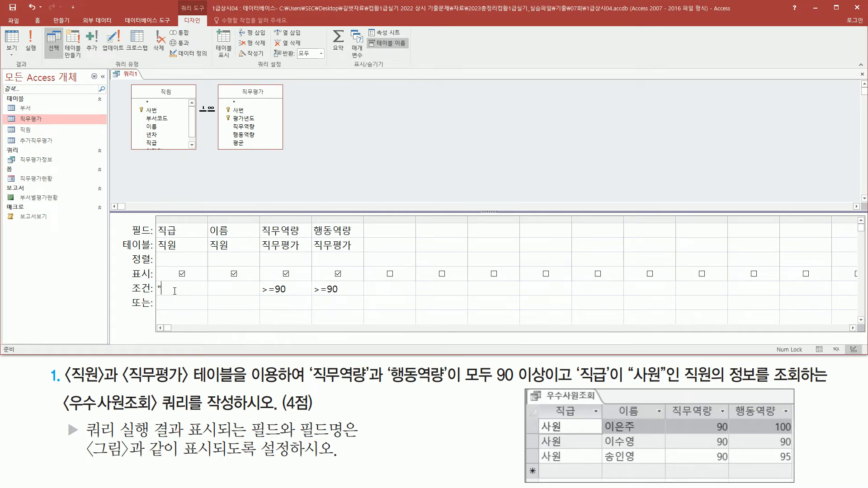
text("사원")
drag(153, 217, 180, 240)
mouse_move(153, 281)
mouse_down()
mouse_move(165, 294)
mouse_move(187, 295)
mouse_up()
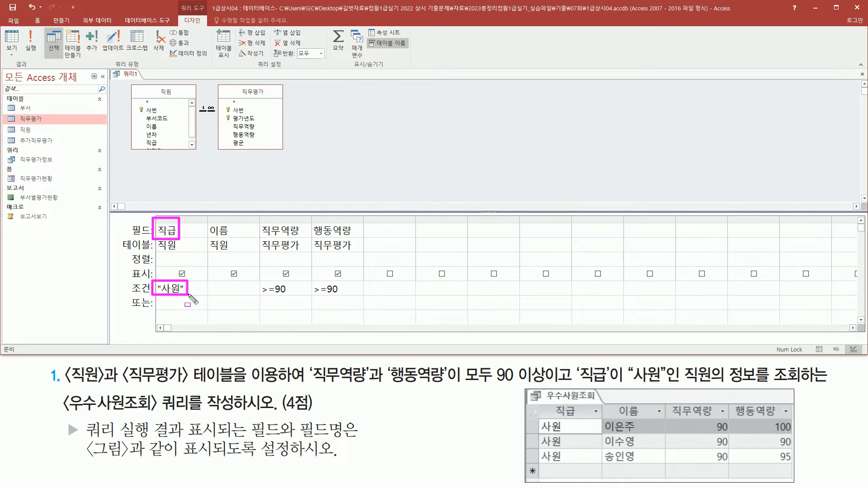
key(Escape)
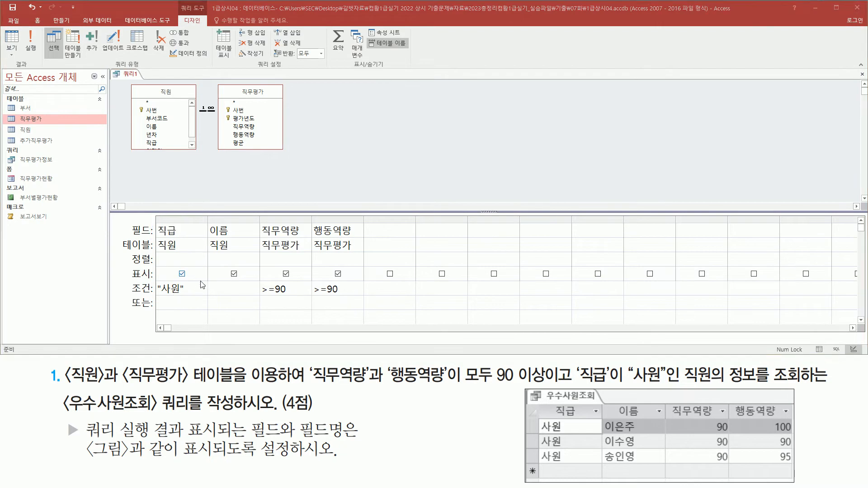
drag(152, 277, 363, 299)
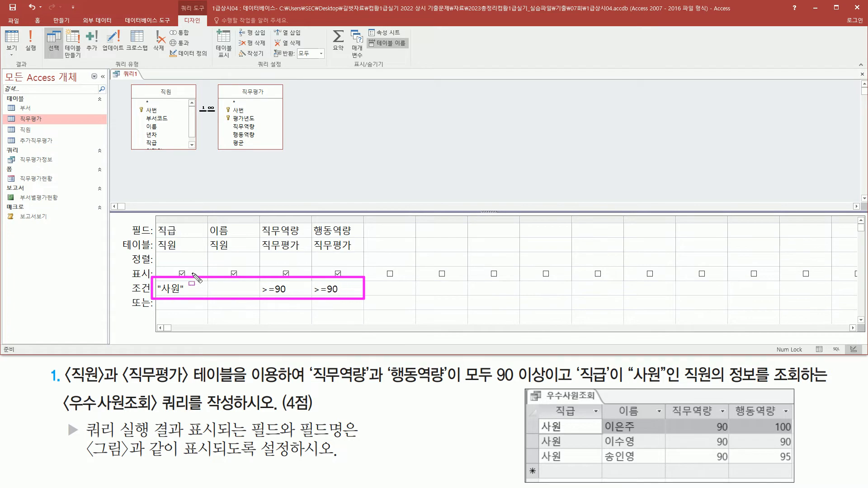
key(Escape)
click(261, 163)
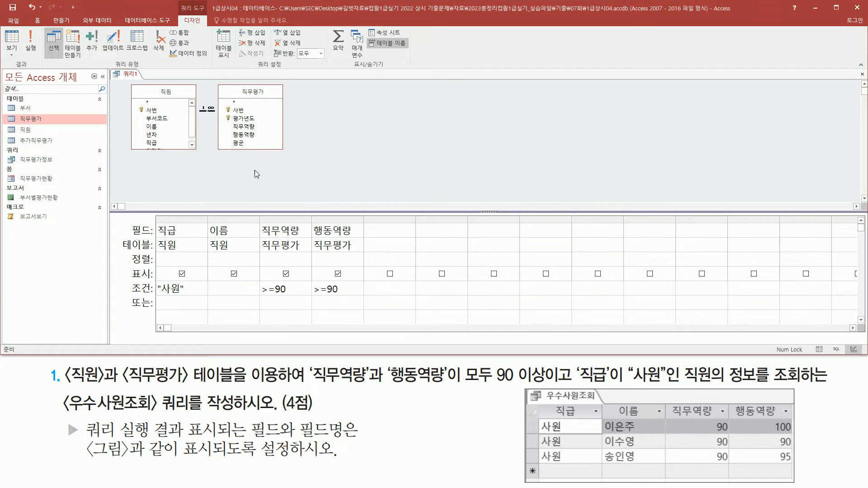
Step: Run the query and compare its field names, 직급, 이름, 직무역량 and 행동역량 values with the task's sample result
click(33, 45)
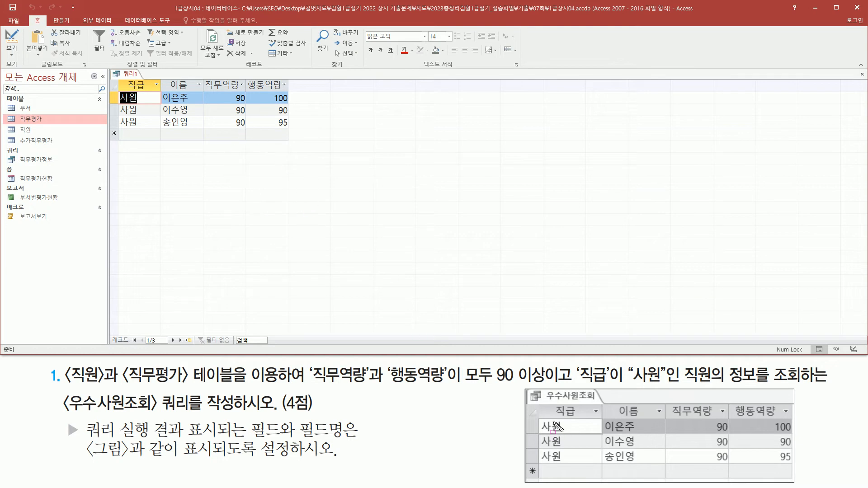
mouse_move(542, 406)
mouse_down()
mouse_move(582, 423)
mouse_move(800, 419)
mouse_up()
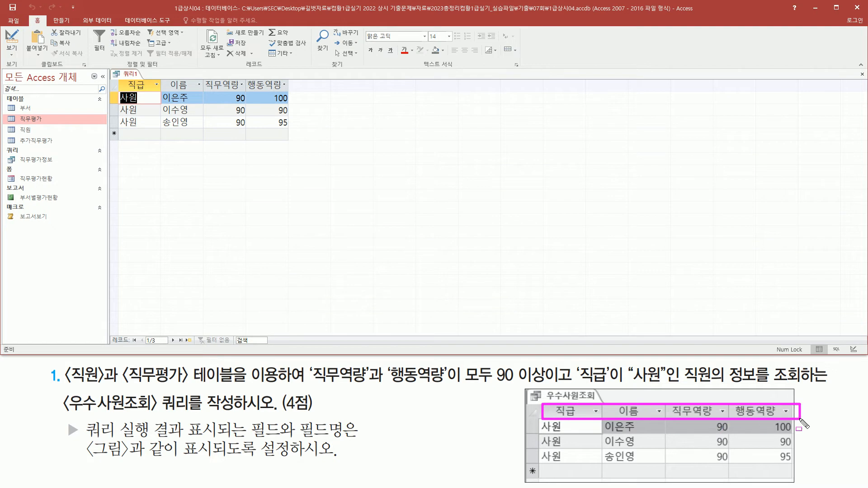
mouse_move(116, 75)
mouse_down()
mouse_move(137, 91)
mouse_move(310, 97)
mouse_move(303, 92)
mouse_up()
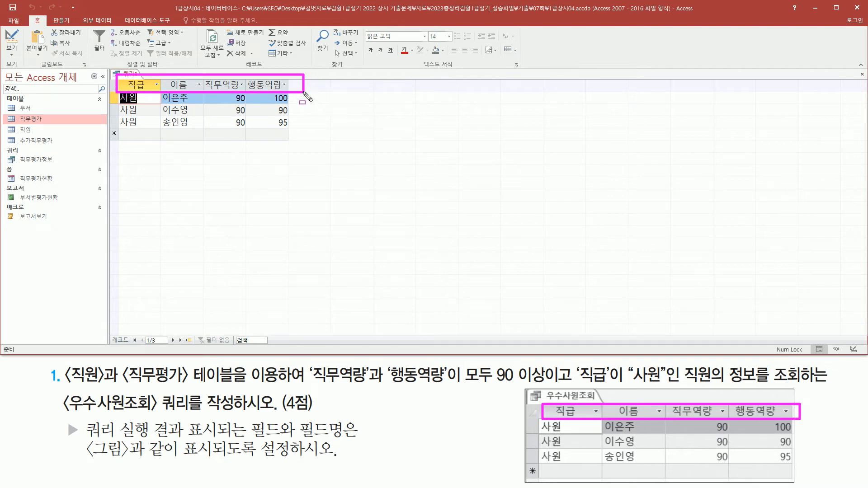
drag(119, 92, 143, 128)
mouse_move(538, 415)
mouse_down()
mouse_move(558, 462)
mouse_move(567, 414)
mouse_up()
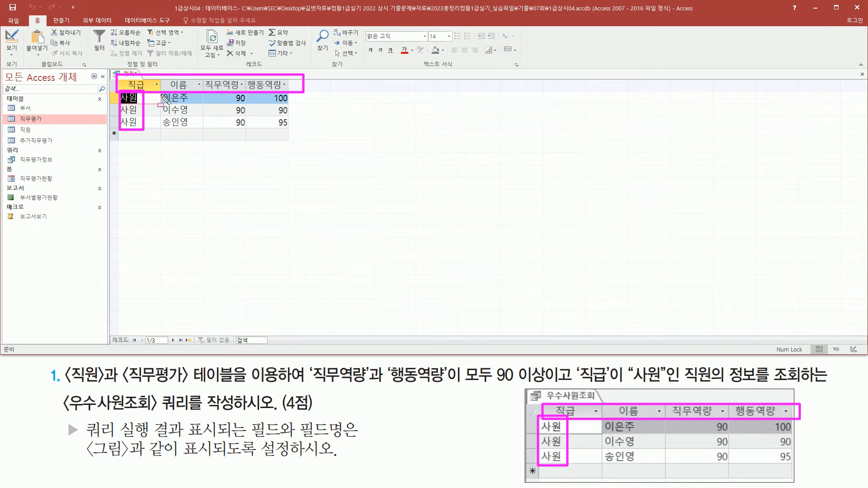
mouse_move(160, 93)
mouse_down()
mouse_move(190, 106)
mouse_move(193, 98)
mouse_move(196, 131)
mouse_up()
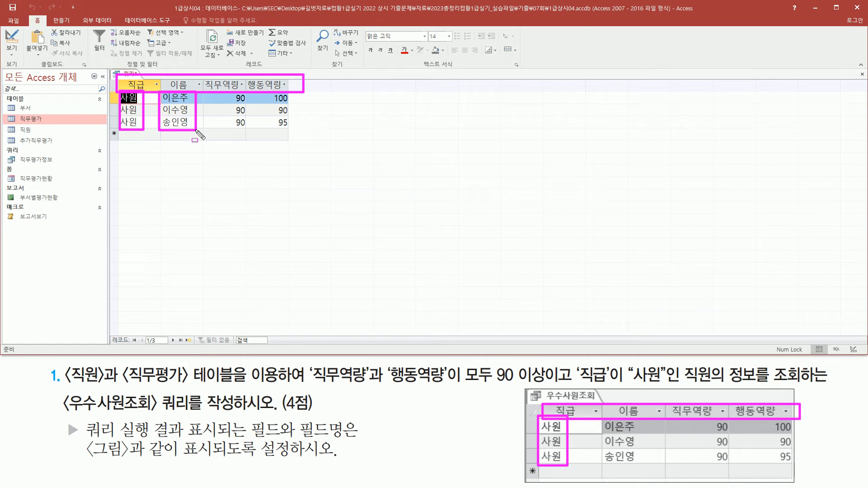
drag(592, 418, 645, 470)
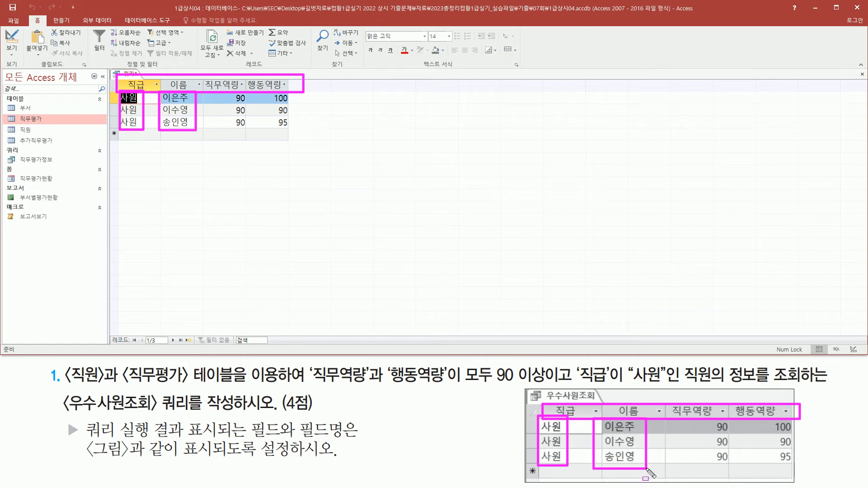
mouse_move(222, 94)
mouse_down()
mouse_move(247, 131)
mouse_move(295, 132)
mouse_up()
mouse_move(704, 423)
mouse_down()
mouse_move(795, 452)
mouse_move(803, 464)
mouse_up()
key(Escape)
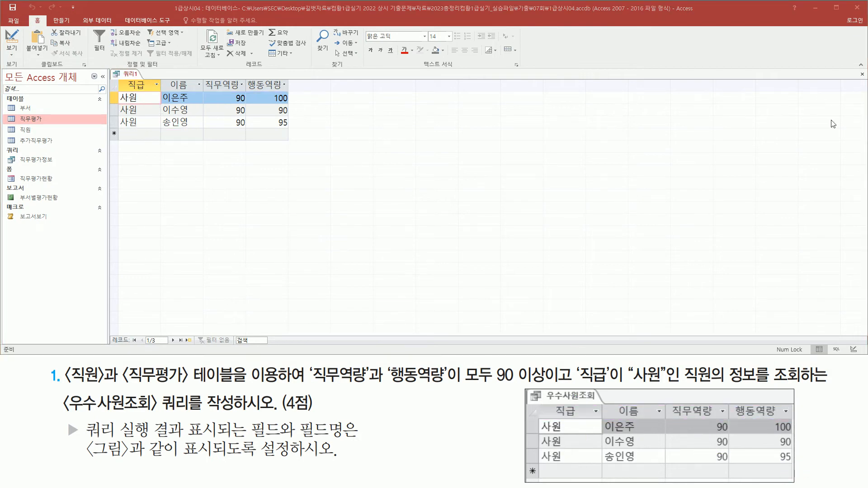
Step: Close the query and save its design under the name 우수사원조회
click(862, 74)
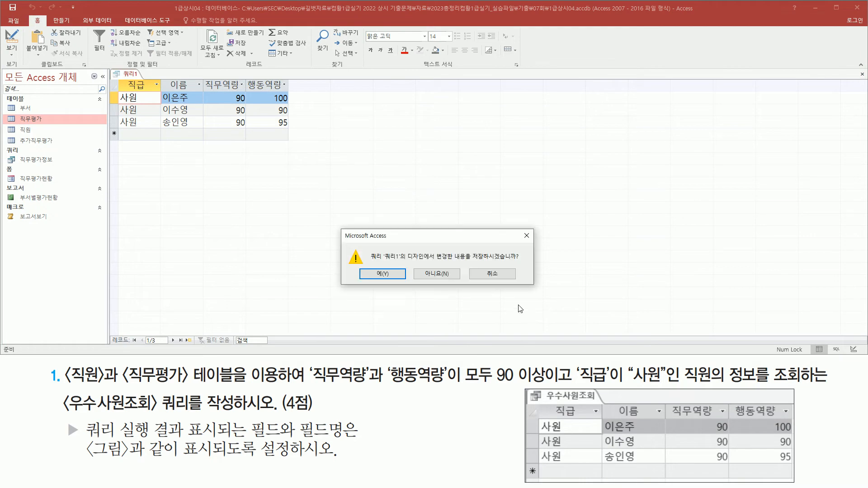
click(382, 274)
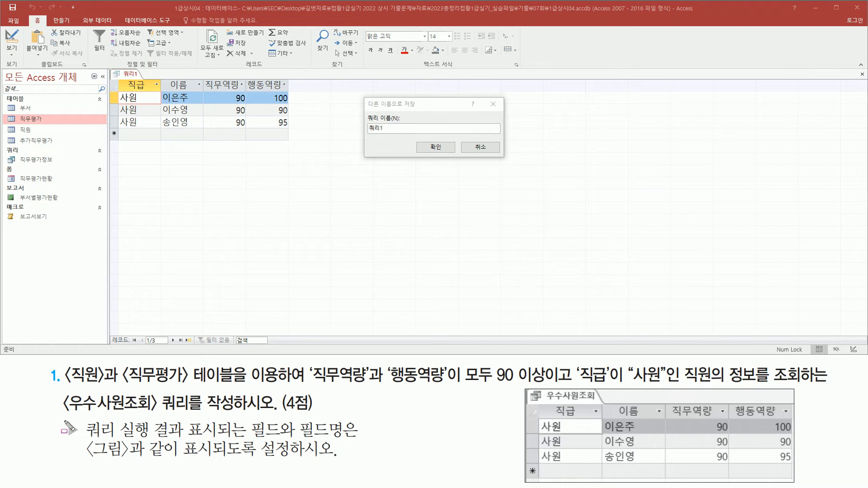
drag(57, 418, 220, 419)
key(Escape)
click(396, 128)
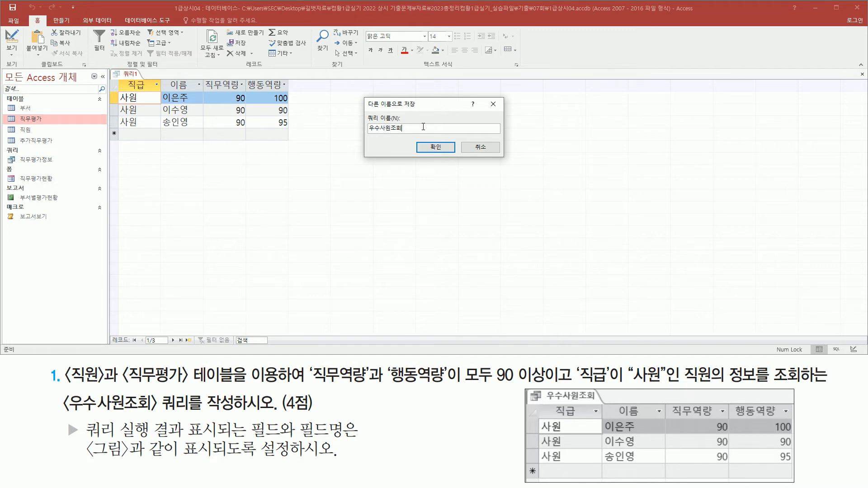
click(435, 148)
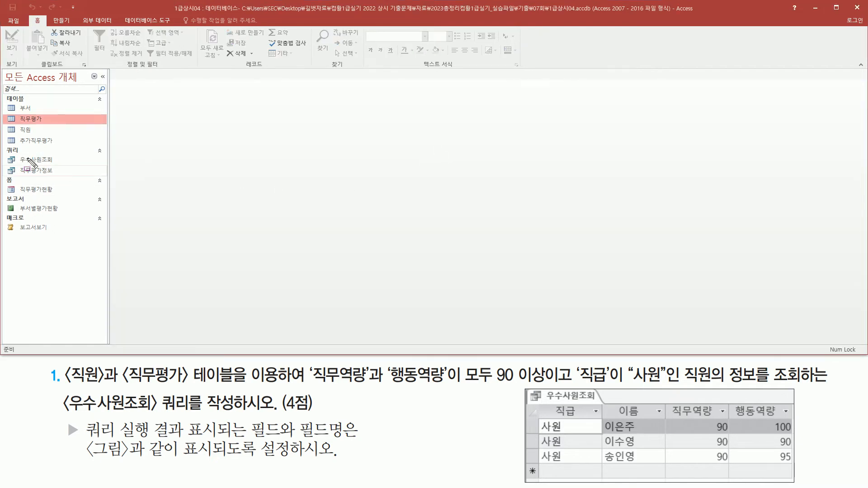
drag(16, 153, 62, 168)
key(Escape)
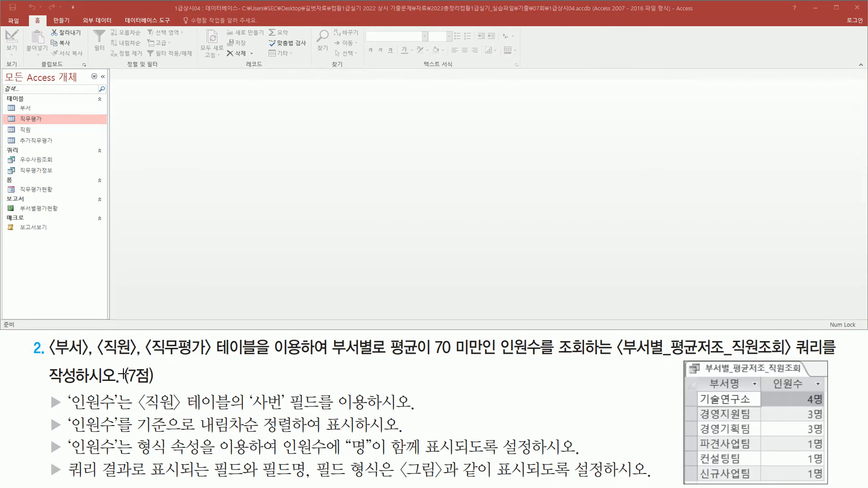
Step: Read the 부서별_평균저조_직원조회 query requirements: source tables, average condition, 인원수 field, sort order, display format and sample result
mouse_move(51, 359)
mouse_down()
mouse_move(299, 364)
mouse_move(310, 337)
mouse_move(369, 360)
mouse_move(792, 360)
mouse_up()
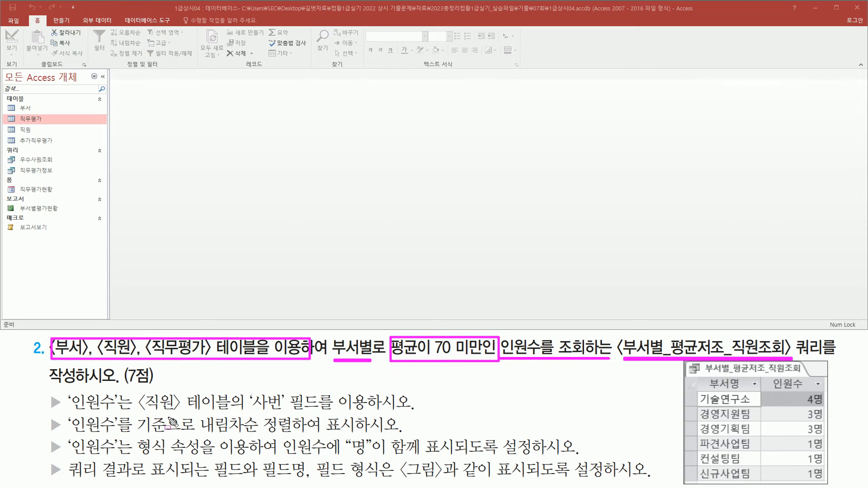
mouse_move(697, 377)
mouse_down()
mouse_move(711, 389)
mouse_move(757, 398)
mouse_move(817, 400)
mouse_move(820, 391)
mouse_move(829, 485)
mouse_up()
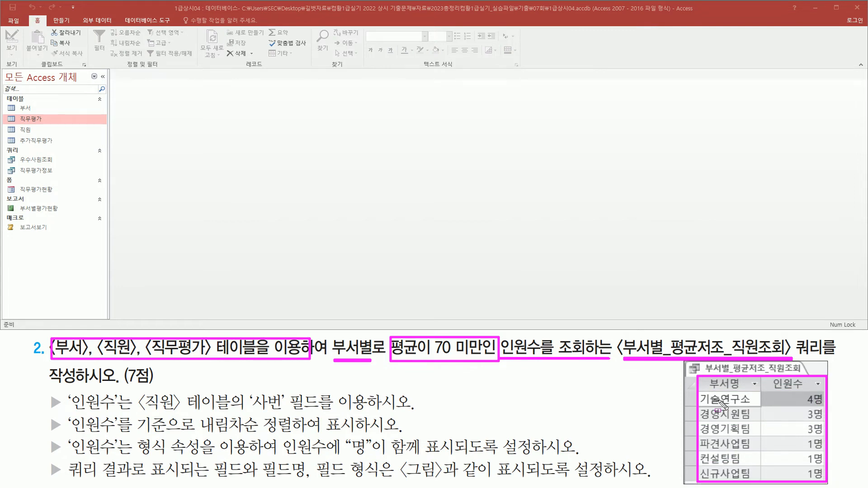
mouse_move(769, 379)
mouse_down()
mouse_move(804, 392)
mouse_move(824, 480)
mouse_up()
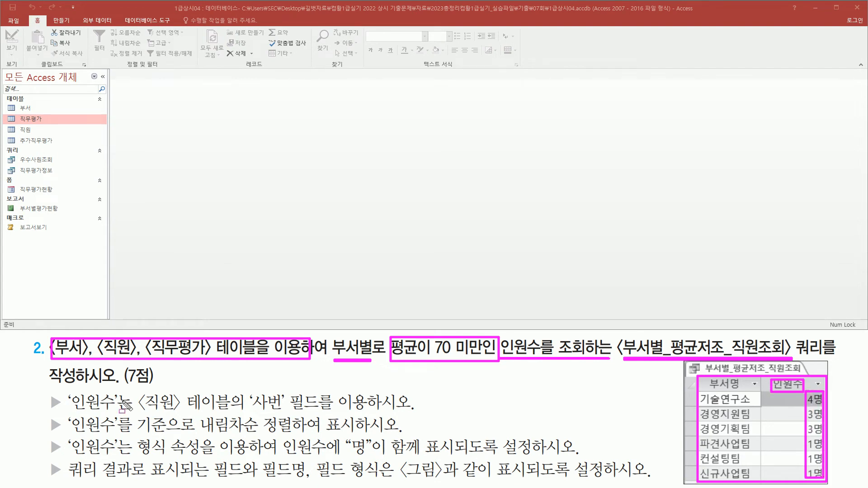
mouse_move(68, 418)
mouse_down()
mouse_move(138, 412)
mouse_move(137, 393)
mouse_move(243, 410)
mouse_move(260, 390)
mouse_move(252, 414)
mouse_move(322, 417)
mouse_up()
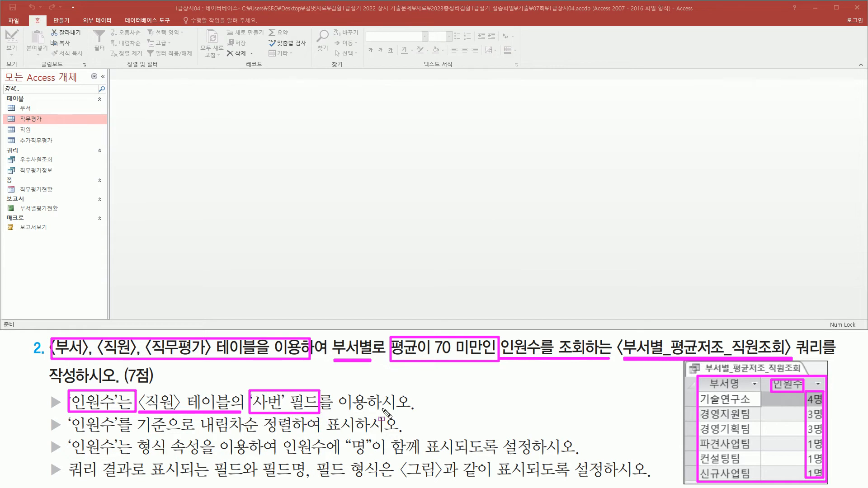
mouse_move(67, 414)
mouse_down()
mouse_move(103, 434)
mouse_move(121, 434)
mouse_up()
drag(202, 432, 291, 432)
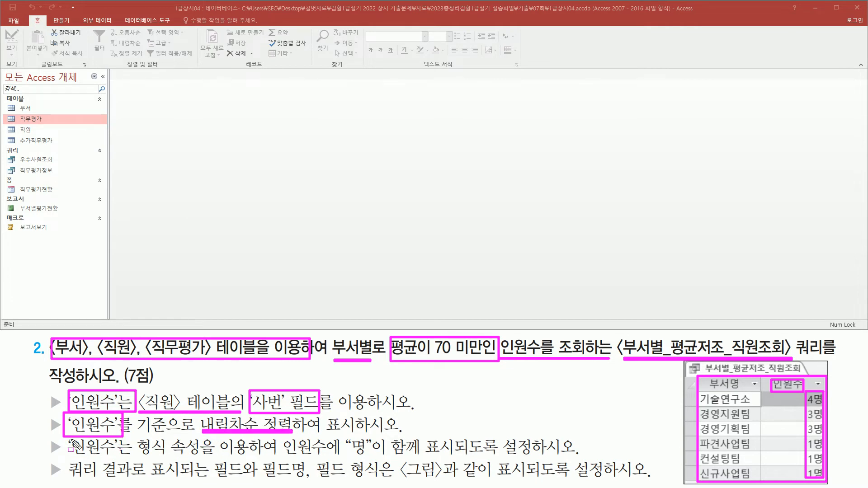
mouse_move(69, 437)
mouse_down()
mouse_move(131, 464)
mouse_move(68, 436)
mouse_up()
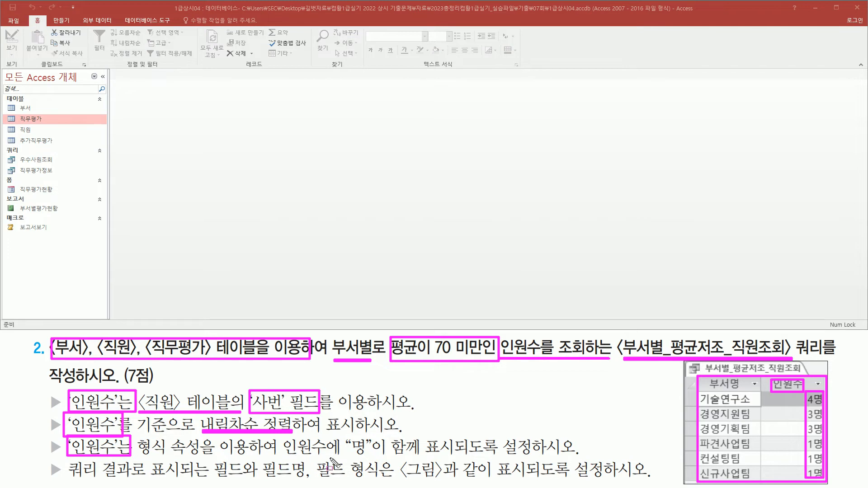
drag(346, 432, 573, 454)
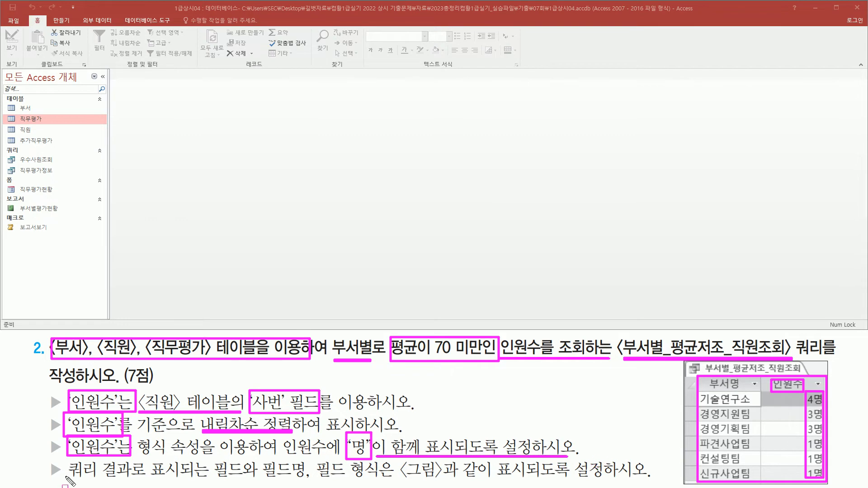
drag(216, 479, 638, 477)
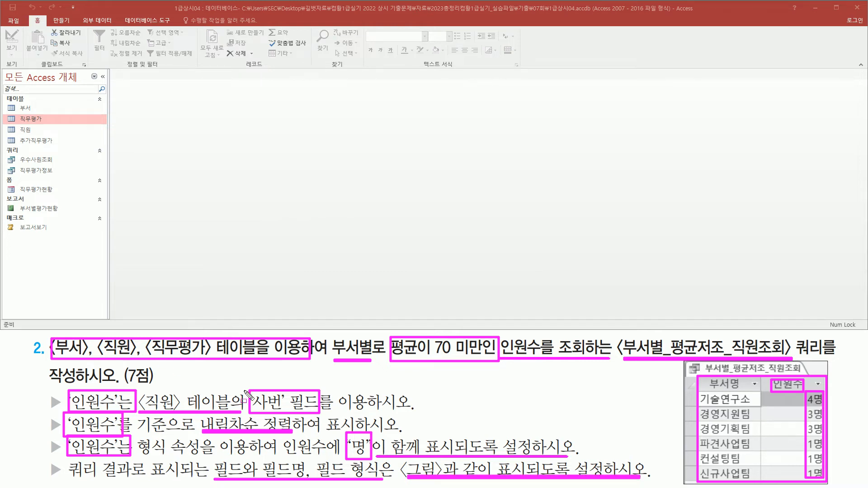
key(Escape)
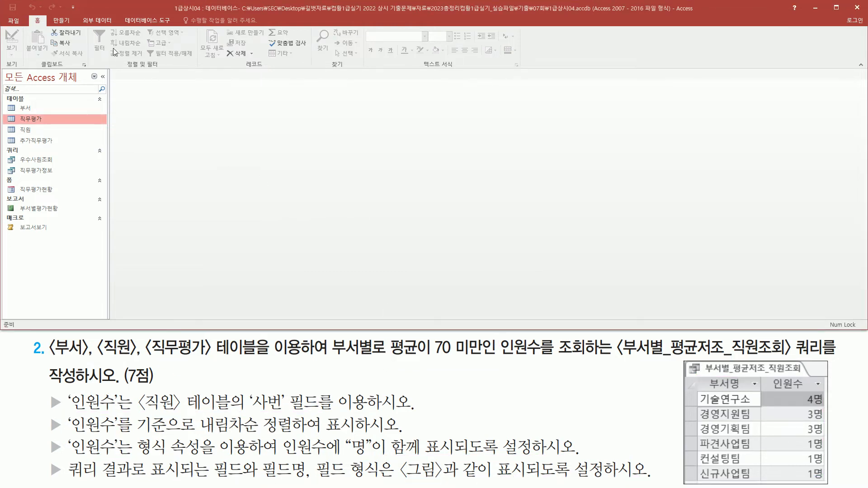
Step: Create a new query in design view with the 부서, 직원 and 직무평가 tables as its sources
click(63, 22)
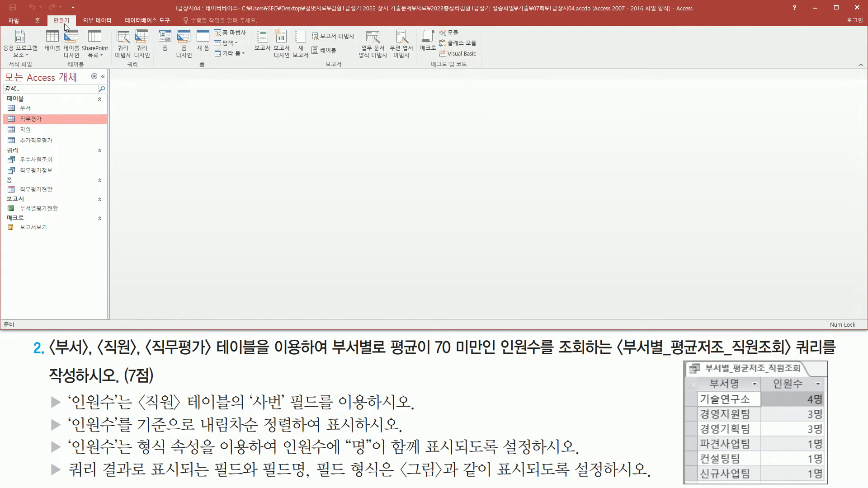
click(140, 38)
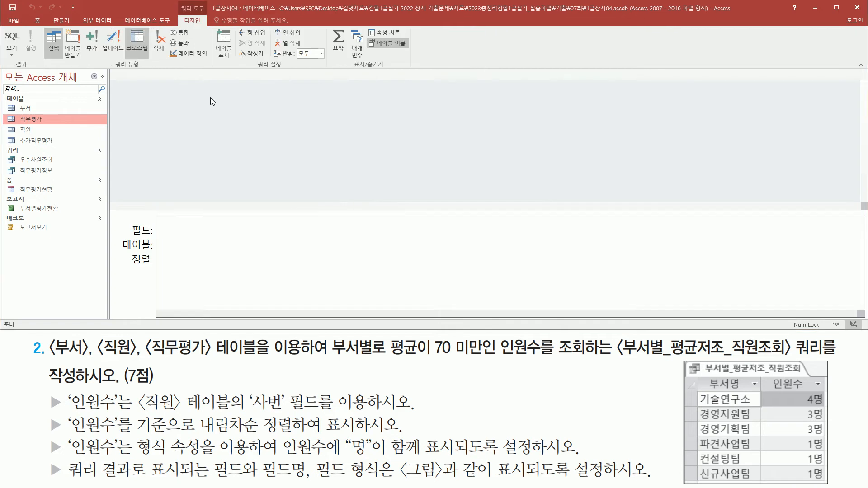
drag(54, 361, 208, 360)
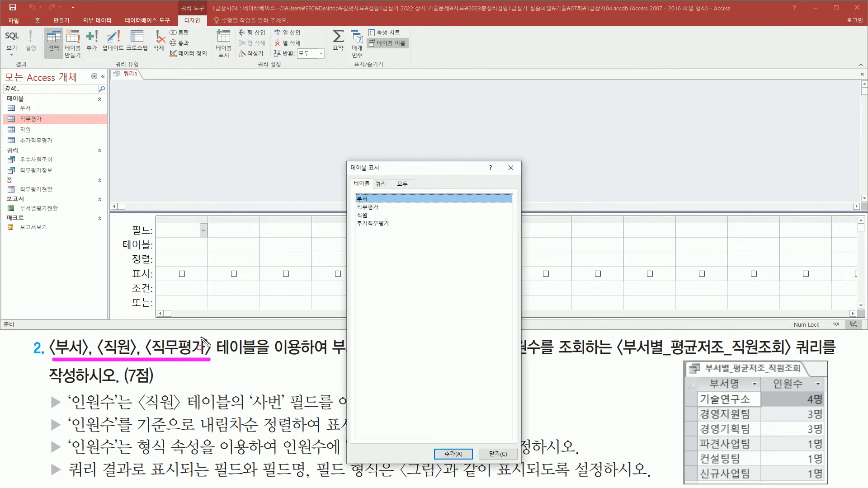
key(Escape)
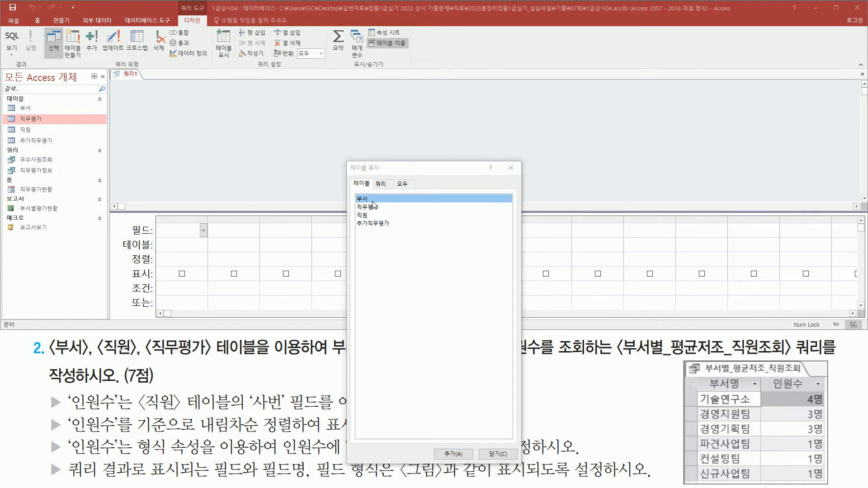
double_click(372, 199)
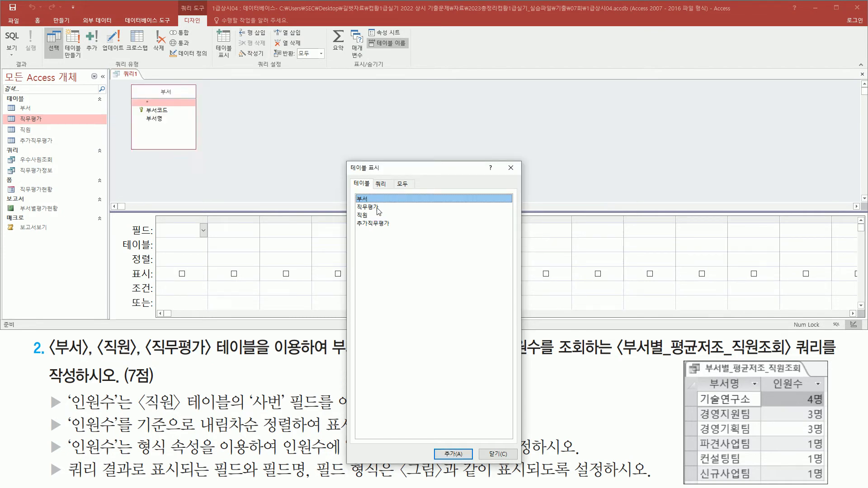
double_click(364, 215)
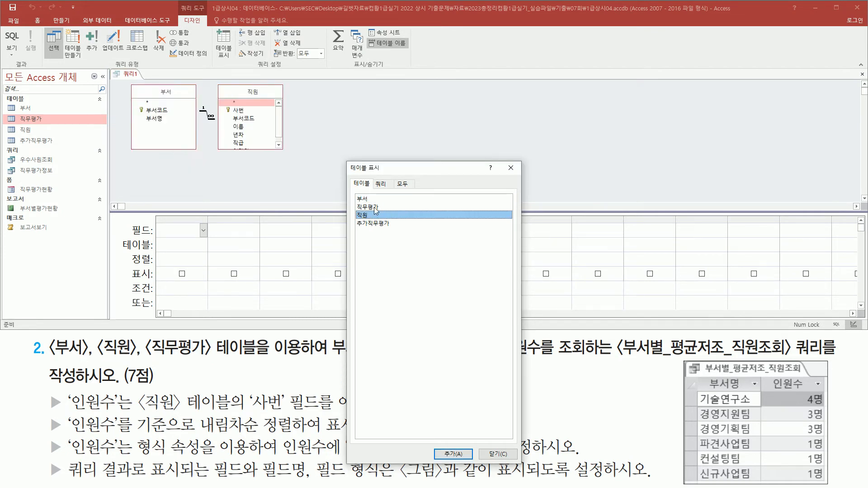
double_click(375, 207)
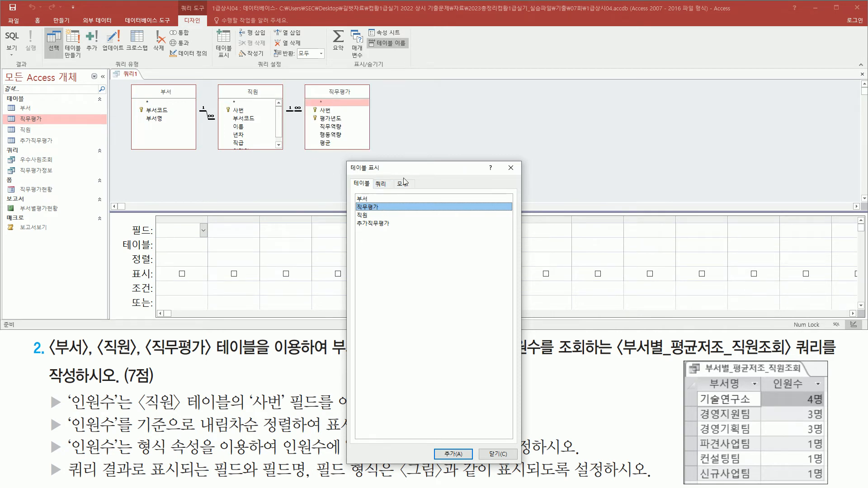
drag(504, 164, 515, 176)
click(522, 181)
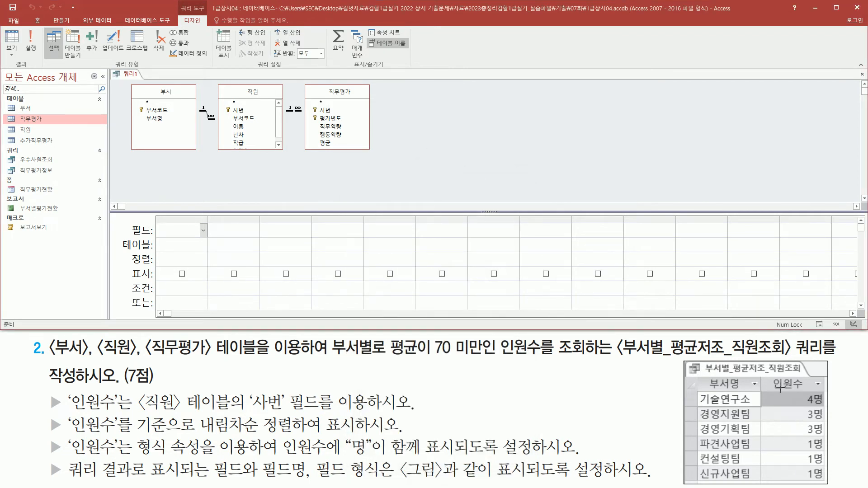
Step: Add the 부서명 field from 부서 and the 사번 field from 직원 to the query grid
drag(703, 373, 809, 401)
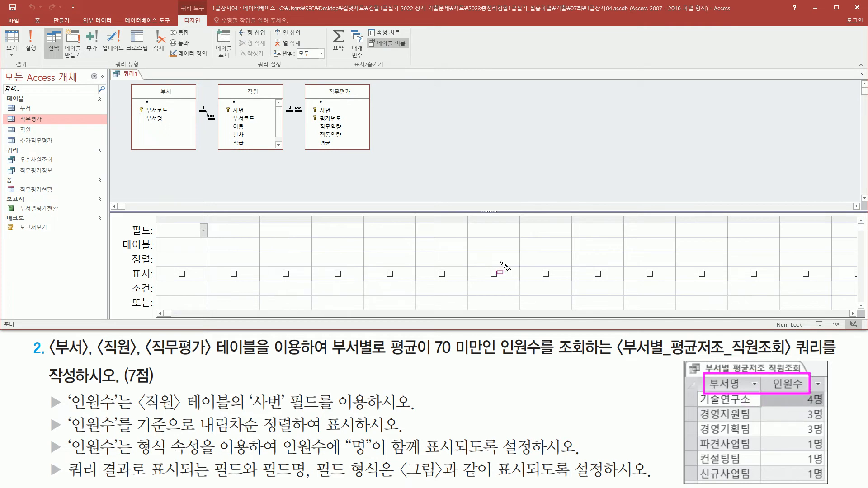
click(164, 119)
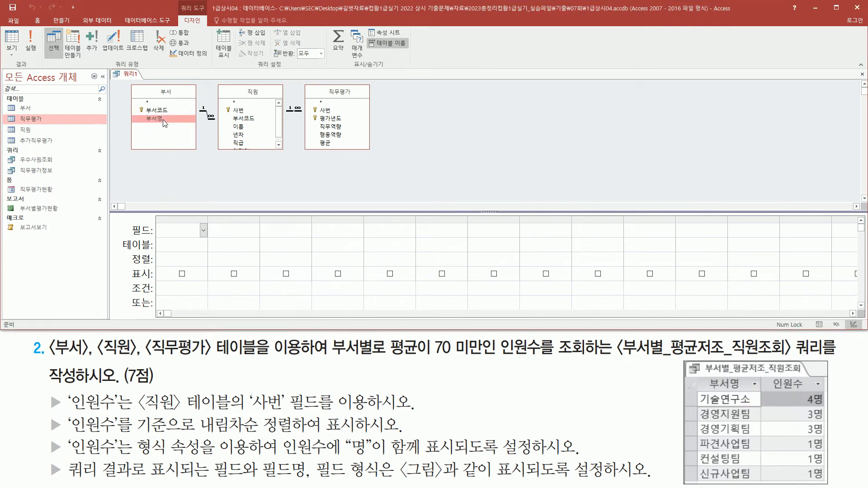
double_click(165, 119)
mouse_move(764, 378)
mouse_down()
mouse_move(766, 396)
mouse_move(821, 397)
mouse_up()
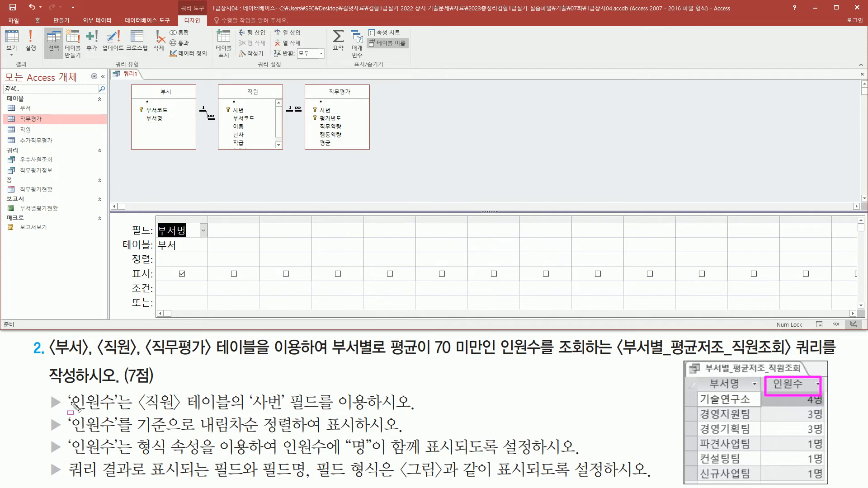
drag(67, 411, 129, 411)
mouse_move(134, 391)
mouse_down()
mouse_move(231, 416)
mouse_move(375, 416)
mouse_up()
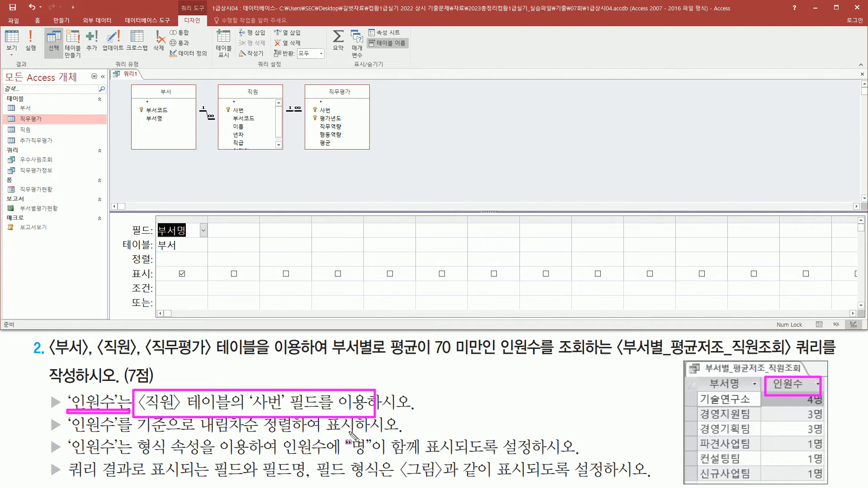
key(Escape)
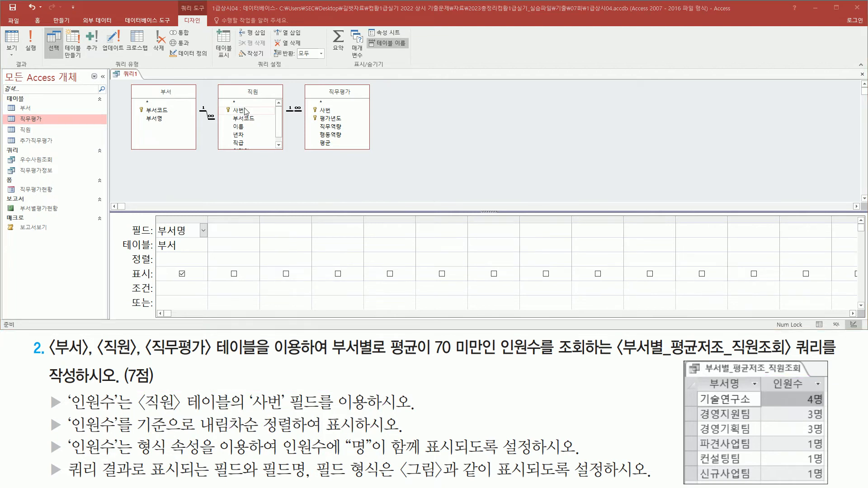
click(242, 112)
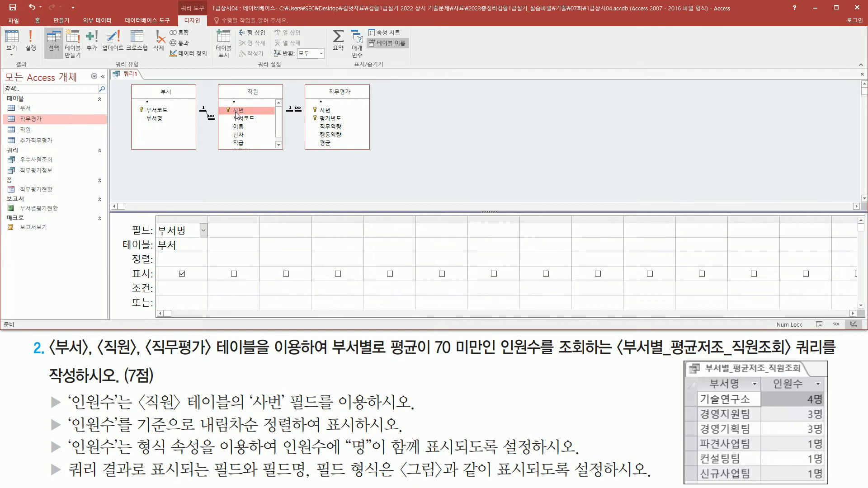
double_click(236, 112)
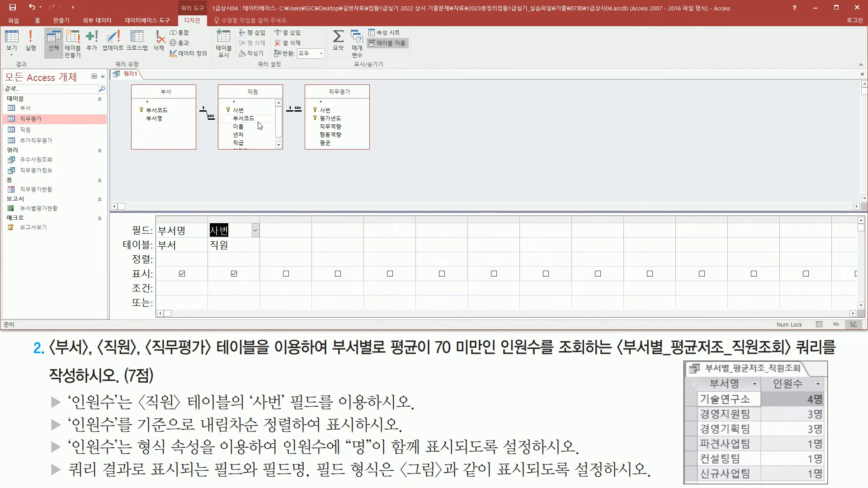
Step: Give the 사번 field the alias 인원수 and widen its column to show the full expression
click(237, 231)
text(인원수 :)
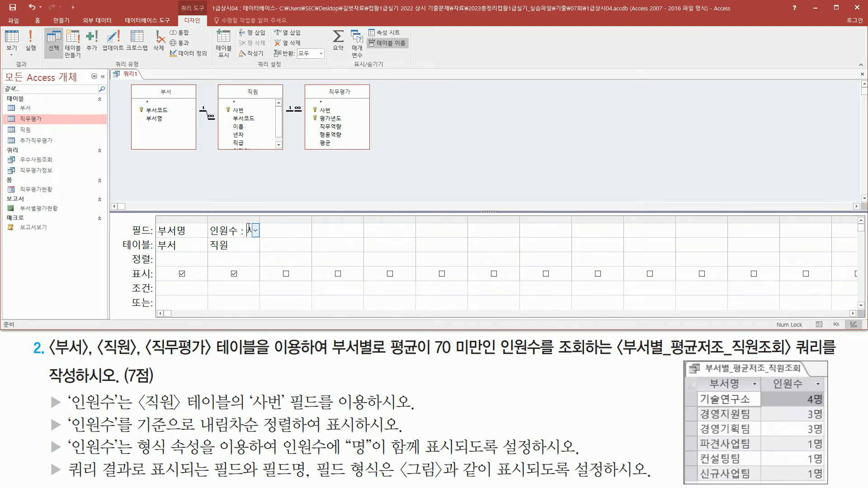
drag(259, 218, 310, 219)
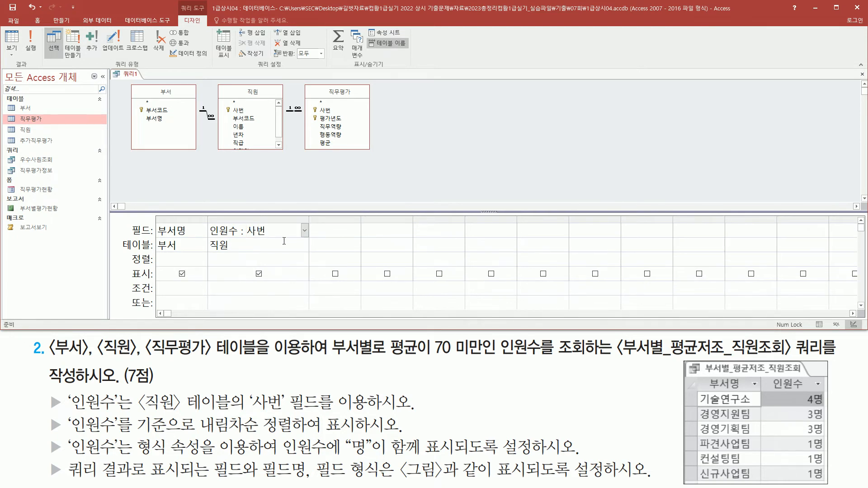
click(242, 245)
double_click(253, 230)
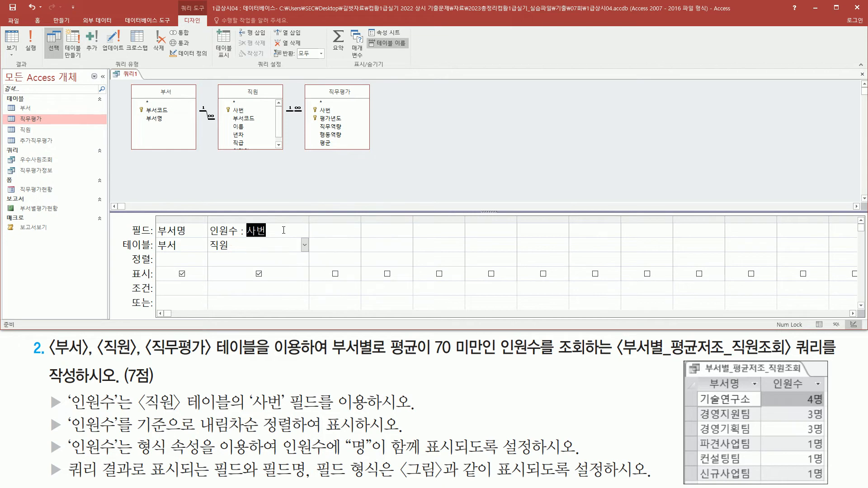
click(247, 244)
Step: Turn on the 요약 row and set the 인원수 field's summary to 개수
click(342, 51)
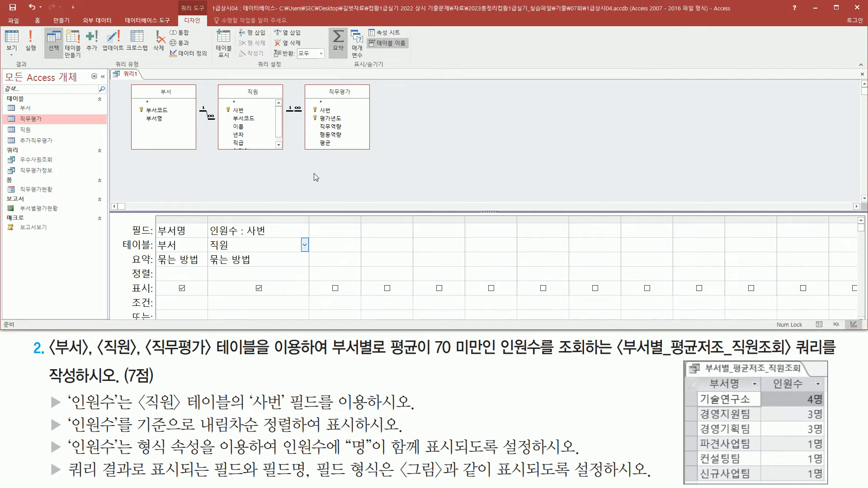
drag(158, 268, 311, 264)
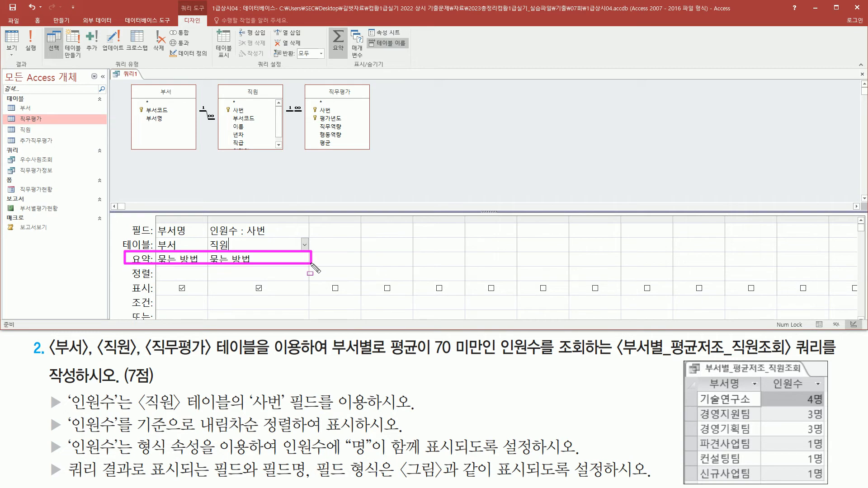
key(Escape)
click(304, 260)
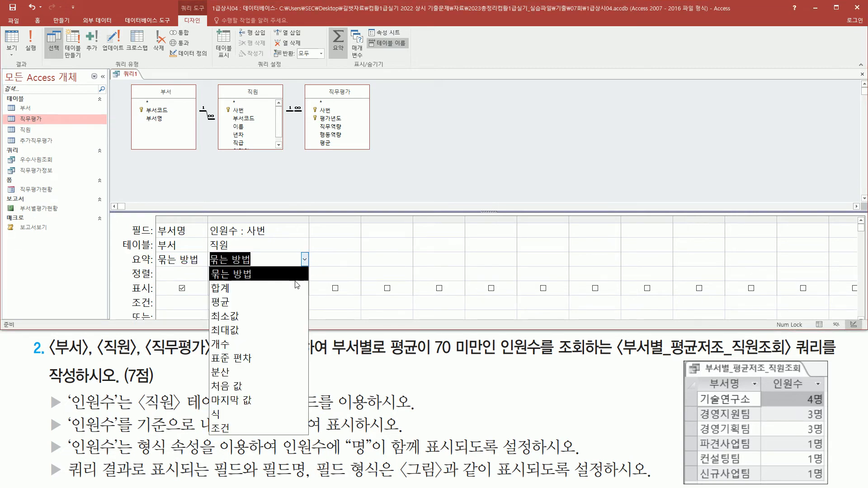
click(260, 346)
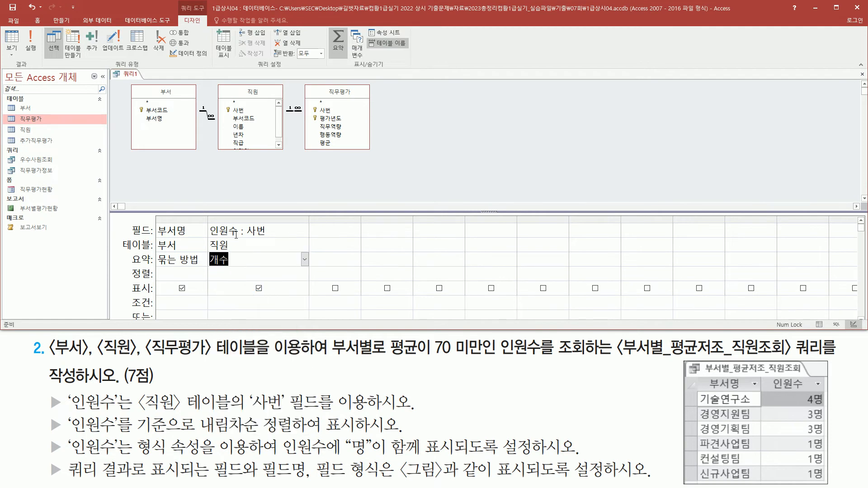
Step: Set the 인원수 field's sort order to 내림차순, as the task's sorting requirement asks
drag(72, 408, 409, 409)
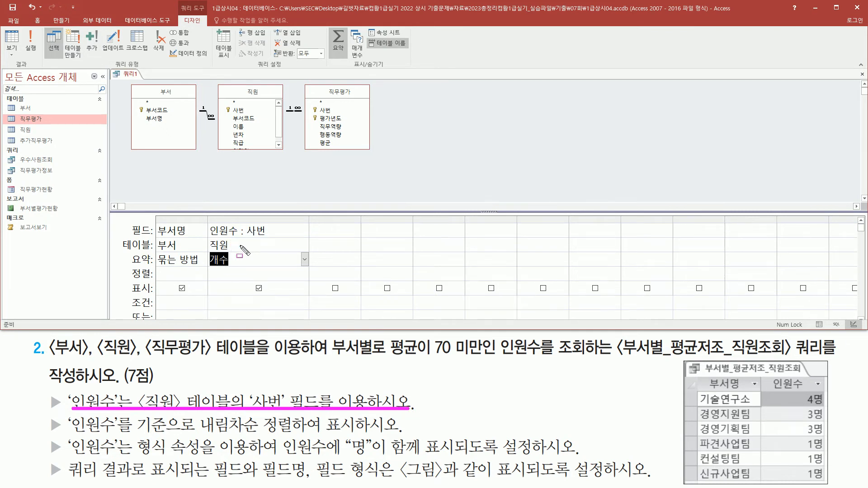
drag(72, 434, 321, 433)
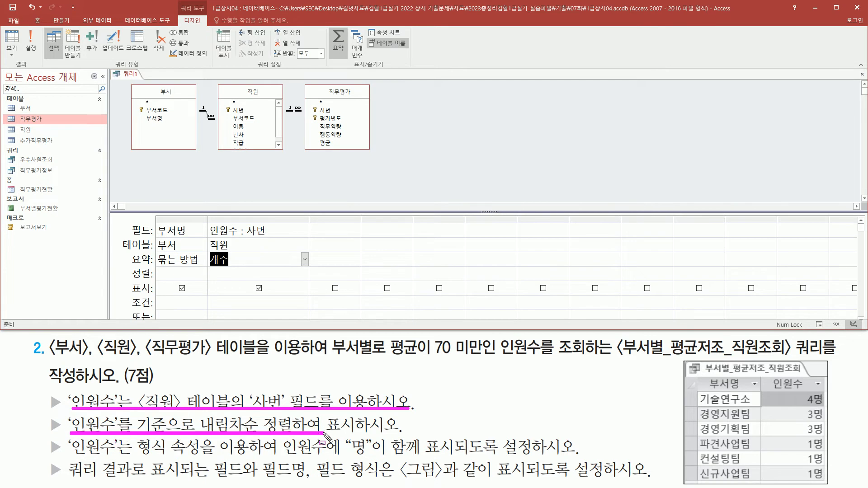
mouse_move(205, 223)
mouse_down()
mouse_move(275, 241)
mouse_move(296, 280)
mouse_up()
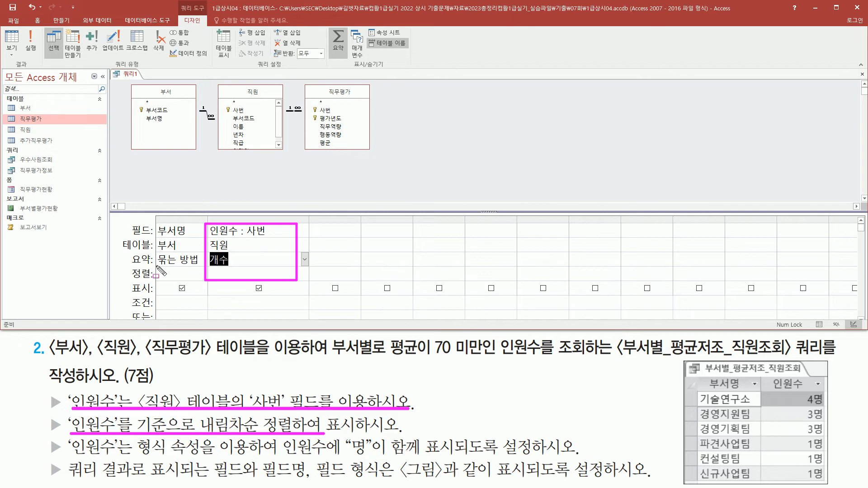
drag(121, 266, 168, 281)
drag(236, 270, 295, 281)
key(Escape)
click(302, 274)
click(304, 274)
click(268, 298)
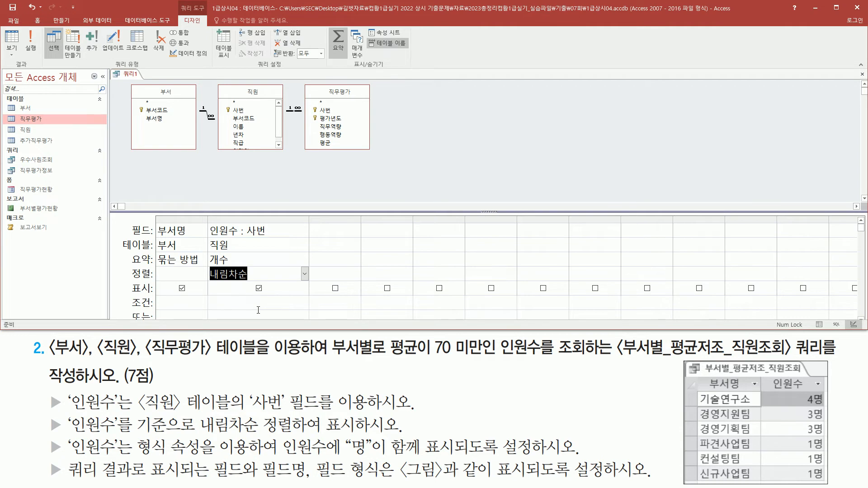
Step: Run the query, widen the 부서명 column and compare the counts with the sample result and the average-below-70 requirement
click(39, 40)
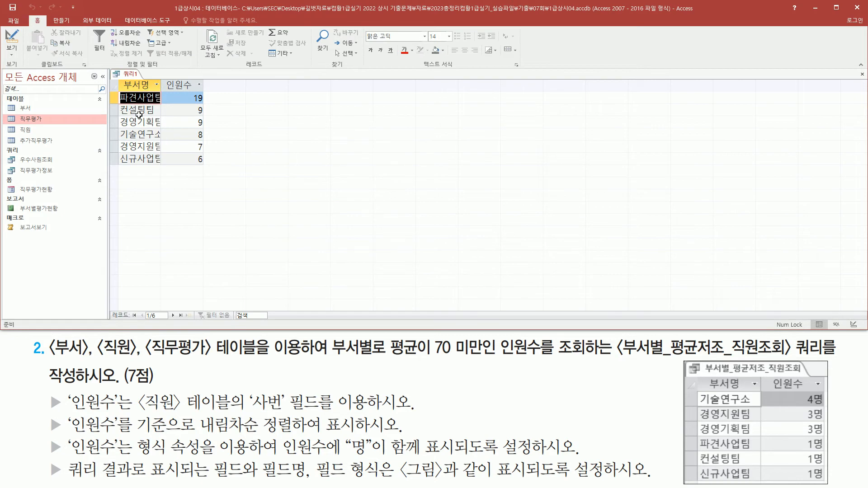
drag(162, 85, 175, 85)
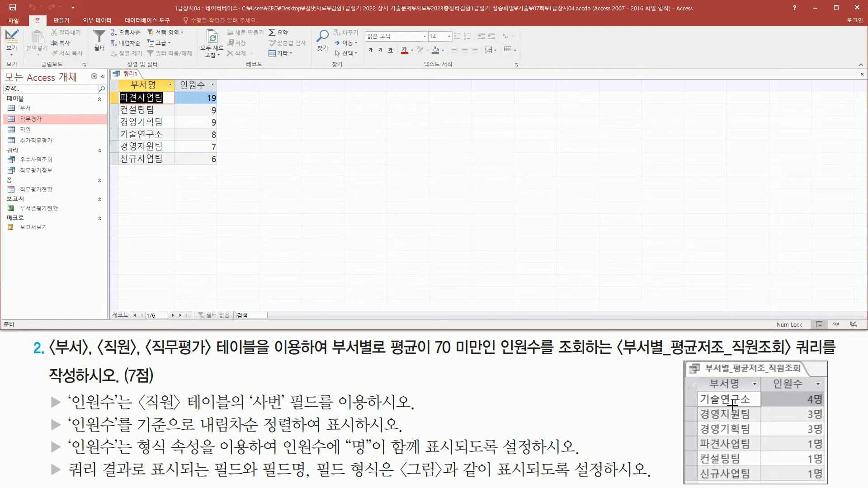
mouse_move(383, 358)
mouse_down()
mouse_move(601, 367)
mouse_move(589, 337)
mouse_up()
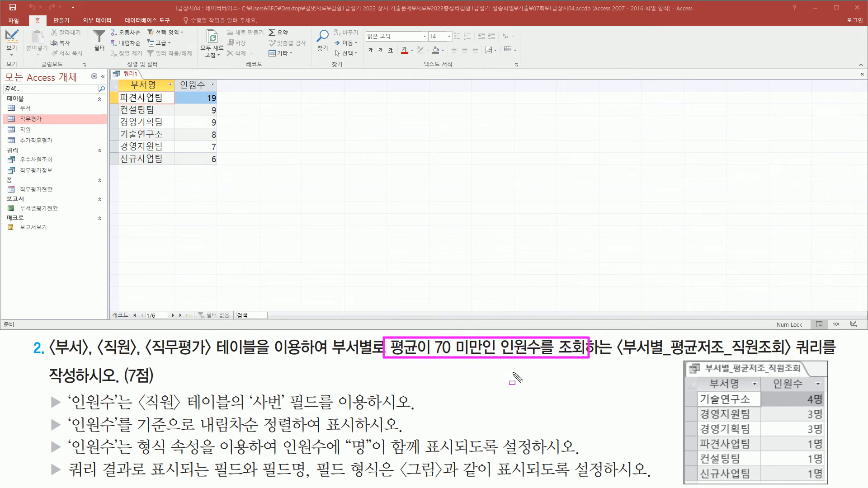
key(Escape)
Step: Return to the query design and add the 평균 field from 직무평가 to the grid
click(21, 41)
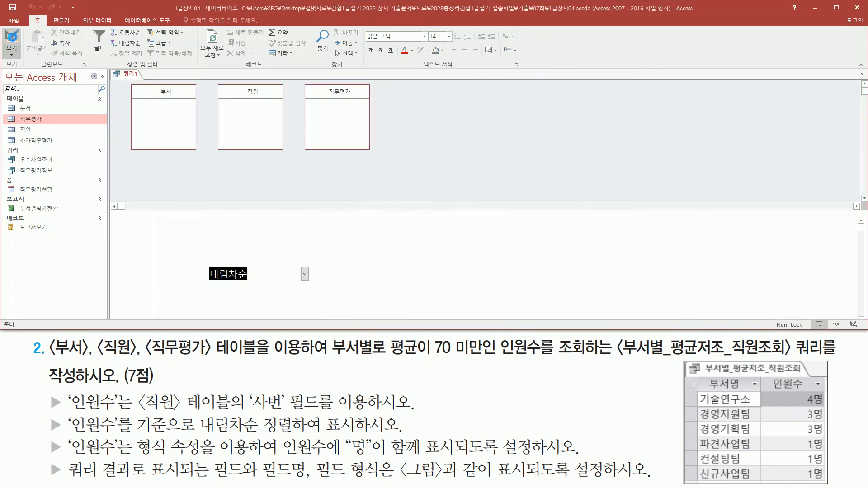
drag(390, 360, 506, 360)
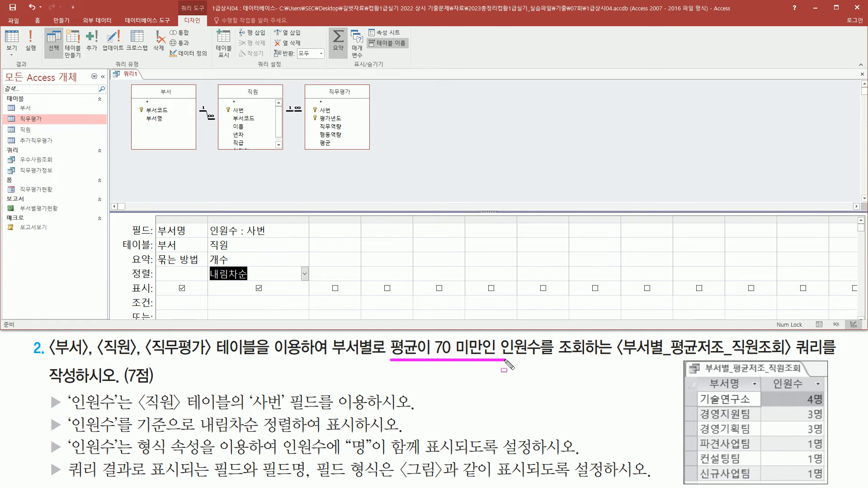
drag(323, 84, 357, 98)
drag(314, 136, 349, 150)
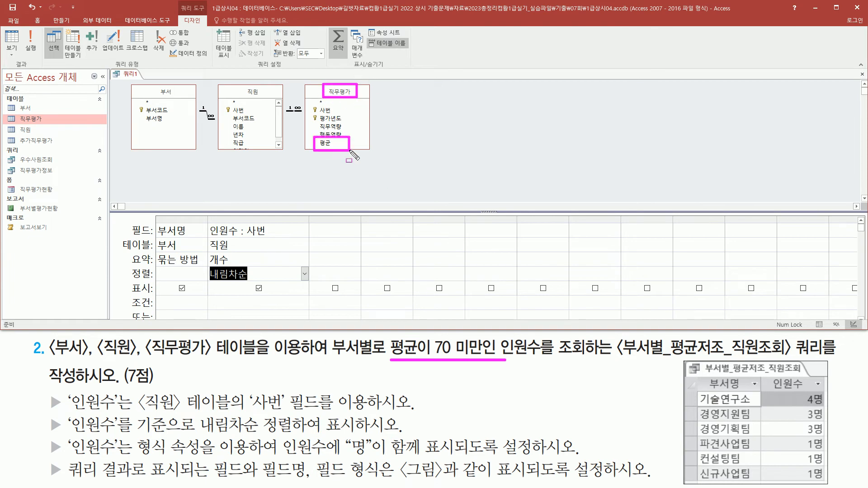
key(Escape)
click(328, 142)
double_click(327, 142)
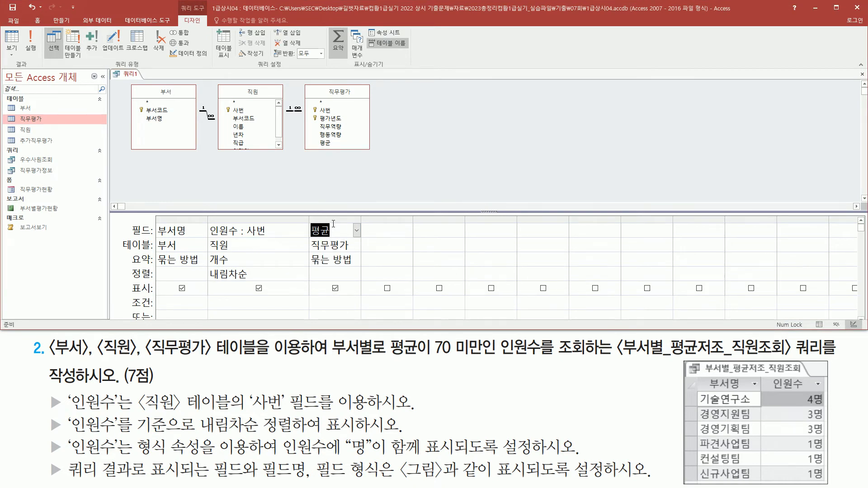
Step: Enter <70 as the 조건 criterion for the 평균 field
drag(429, 358, 485, 357)
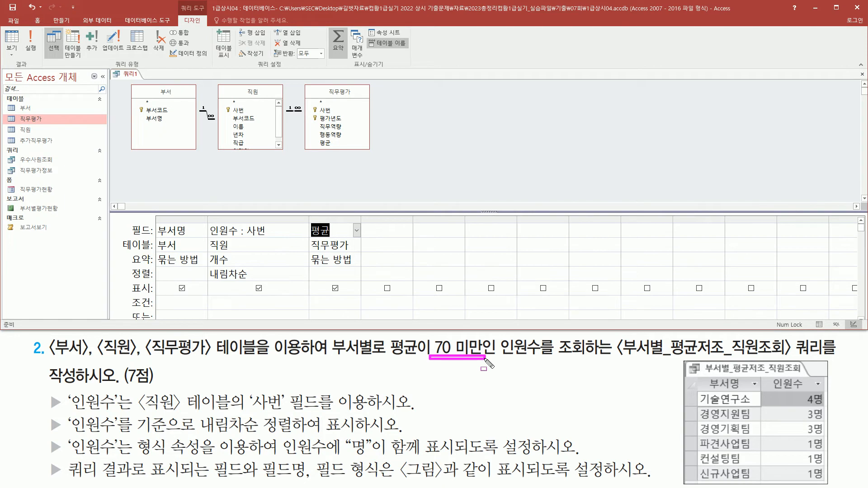
drag(130, 296, 162, 311)
drag(302, 292, 356, 308)
click(334, 302)
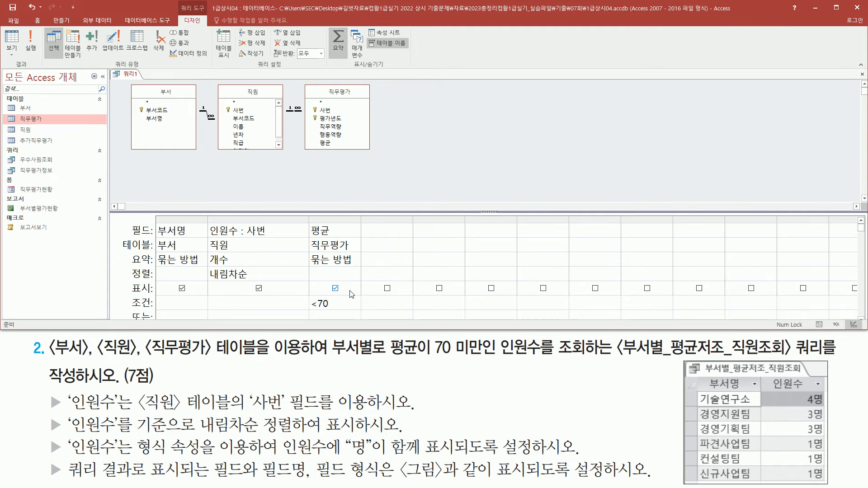
Step: Run the query and examine the 평균 values by which the departments' rows are grouped
click(32, 43)
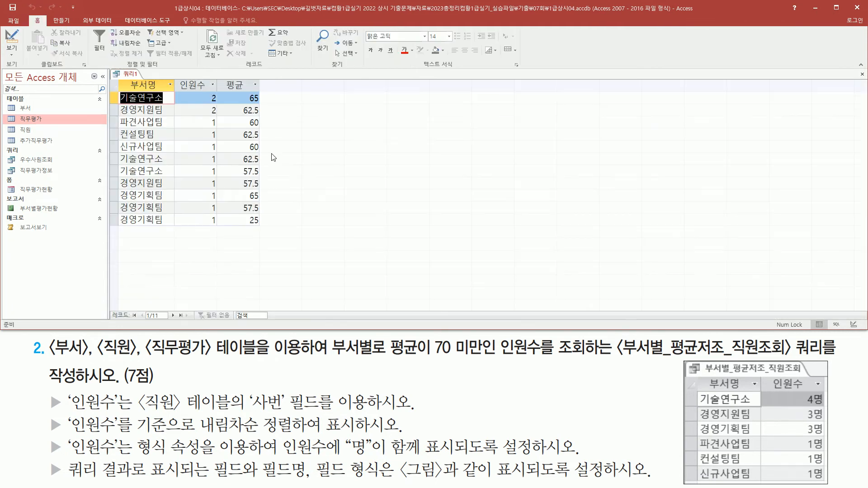
mouse_move(232, 89)
mouse_down()
mouse_move(246, 206)
mouse_move(263, 232)
mouse_up()
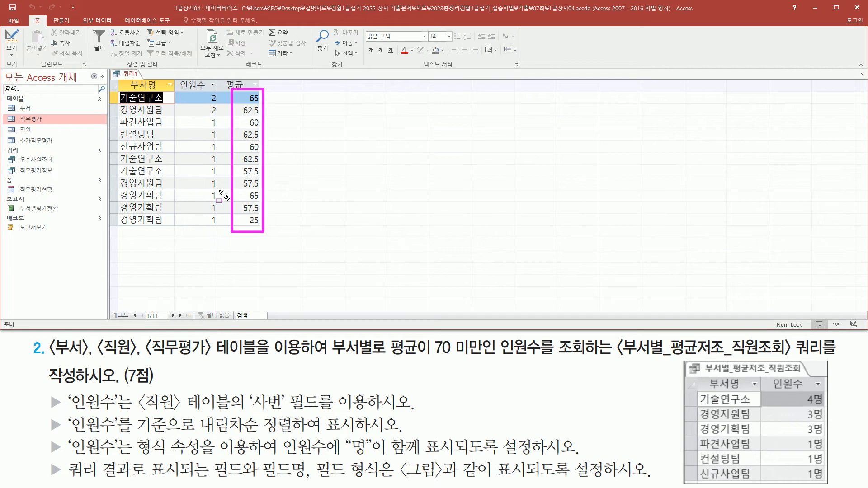
mouse_move(225, 90)
mouse_down()
mouse_move(225, 74)
mouse_move(252, 80)
mouse_move(256, 96)
mouse_up()
key(Escape)
Step: Return to the query design and set the 평균 field's 요약 option to 조건, checking its 표시 setting
click(12, 40)
click(352, 261)
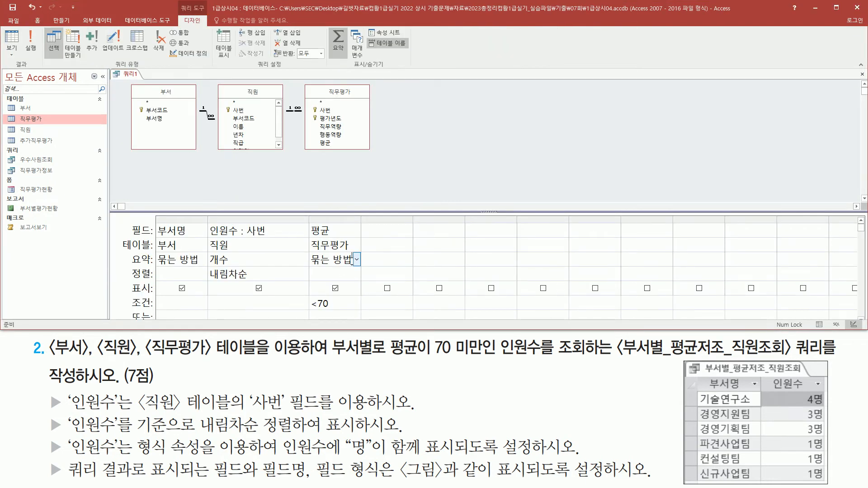
click(357, 260)
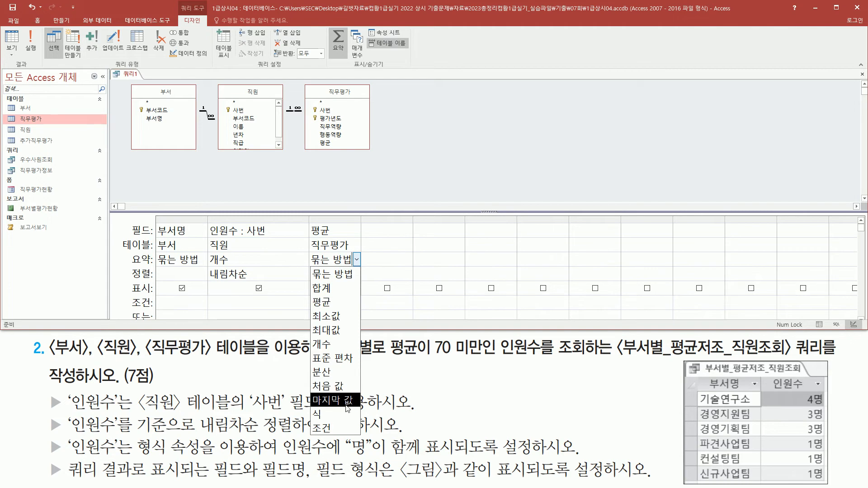
click(346, 427)
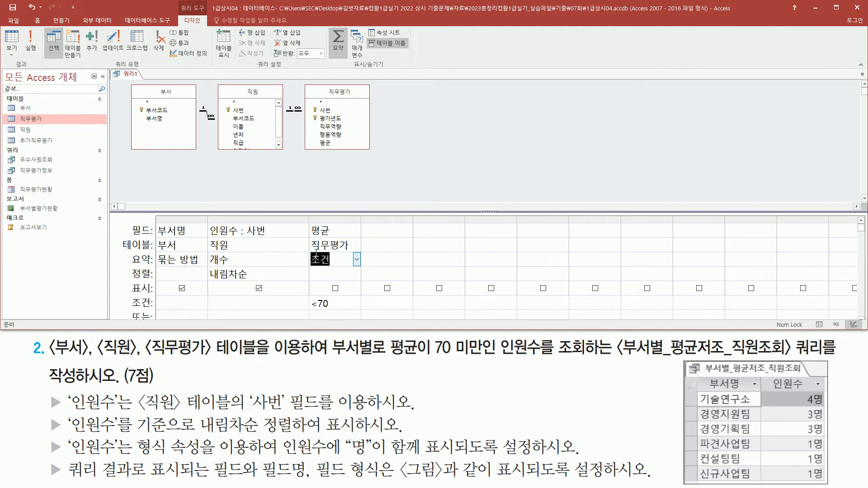
key(ctrl+shift+d)
drag(325, 284, 346, 294)
drag(133, 282, 156, 293)
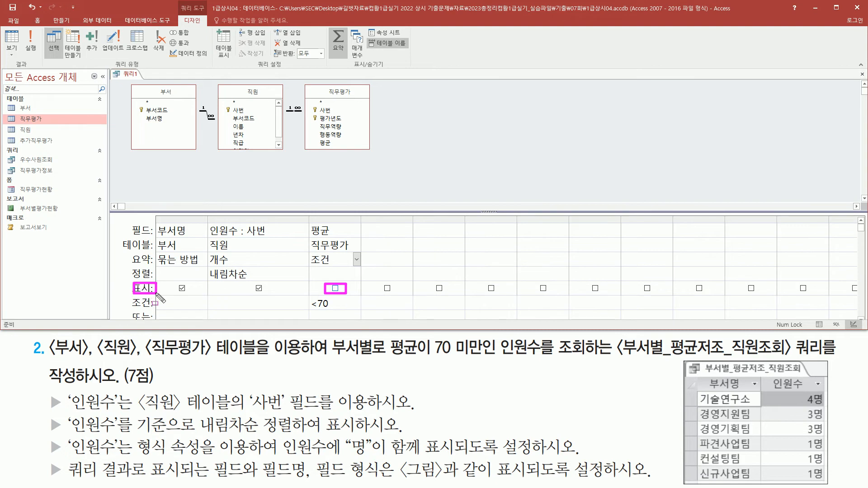
key(Escape)
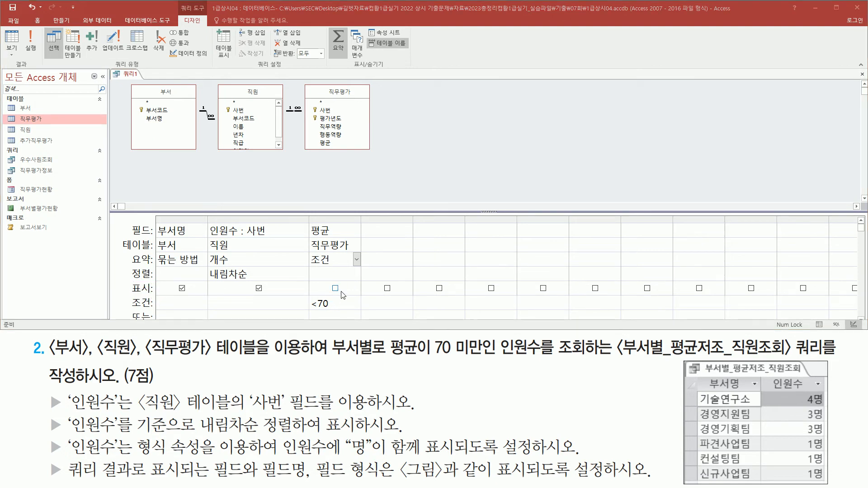
mouse_move(311, 251)
mouse_down()
mouse_move(340, 266)
mouse_move(343, 296)
mouse_up()
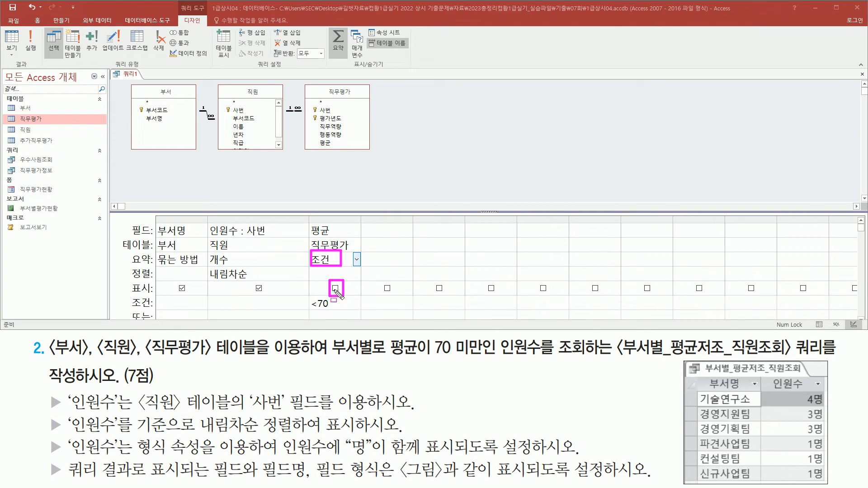
key(Escape)
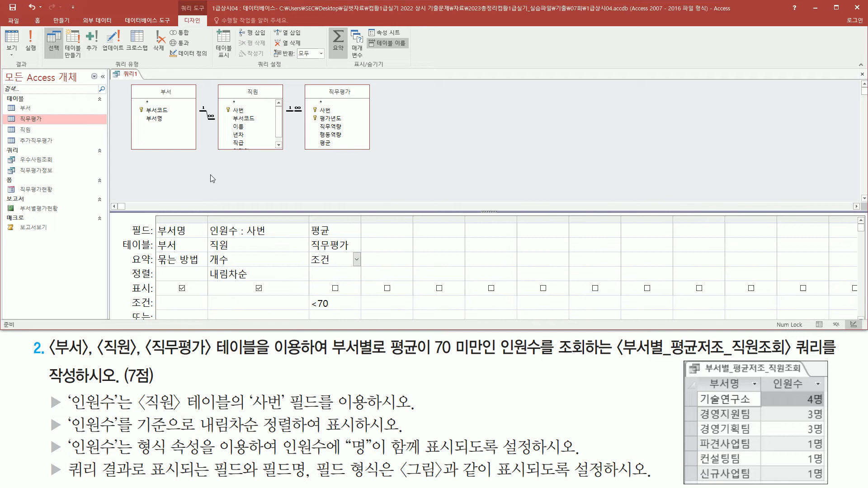
Step: Run the query and compare its 부서명 and 인원수 columns with the sample result and the "명" format requirement
click(31, 43)
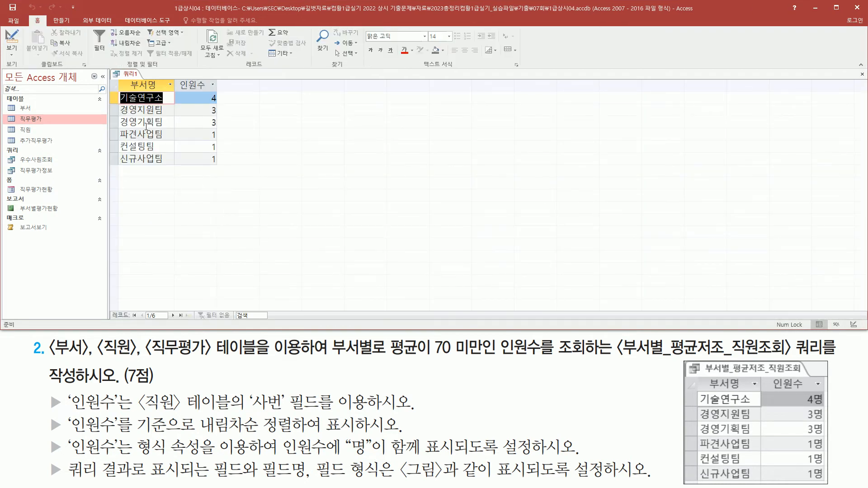
mouse_move(118, 90)
mouse_down()
mouse_move(172, 105)
mouse_move(175, 172)
mouse_up()
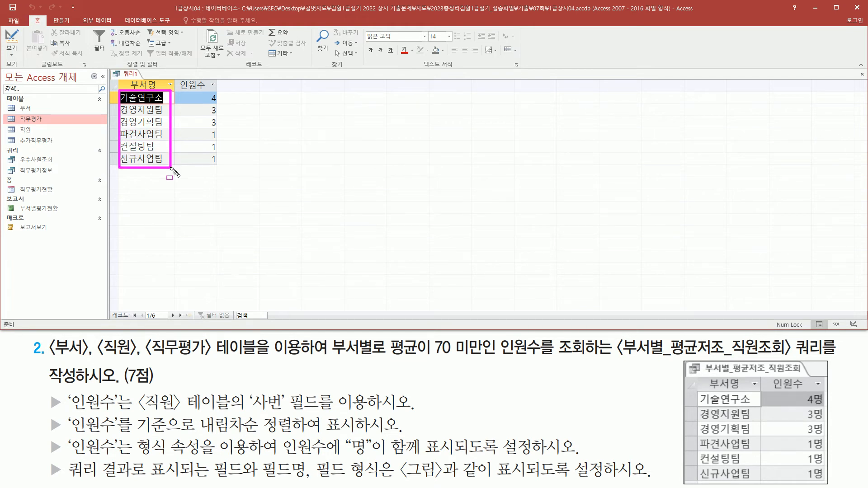
mouse_move(699, 394)
mouse_down()
mouse_move(740, 463)
mouse_move(766, 483)
mouse_up()
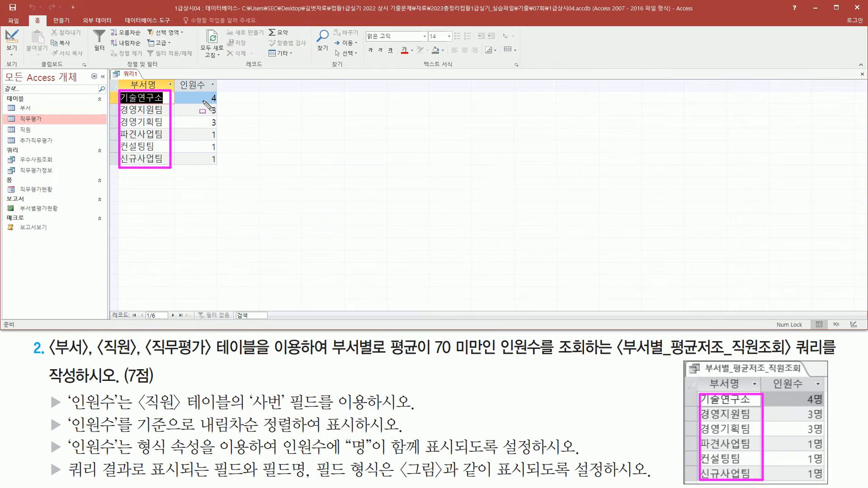
mouse_move(207, 92)
mouse_down()
mouse_move(226, 113)
mouse_move(222, 165)
mouse_up()
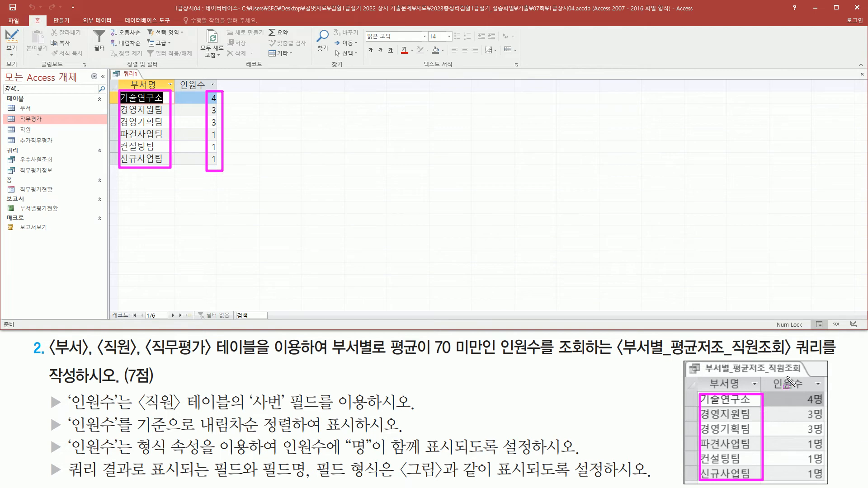
drag(795, 387, 832, 481)
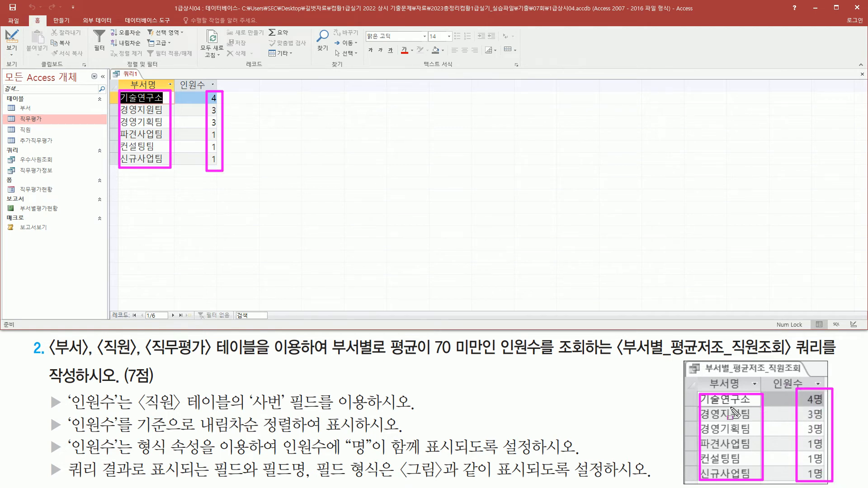
mouse_move(122, 78)
mouse_down()
mouse_move(136, 90)
mouse_move(223, 93)
mouse_up()
mouse_move(705, 374)
mouse_down()
mouse_move(719, 385)
mouse_move(810, 392)
mouse_up()
key(e)
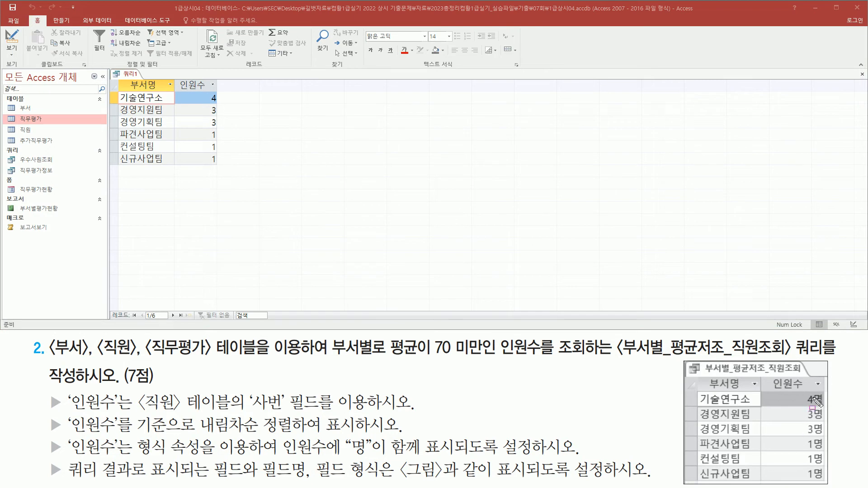
drag(205, 89, 225, 168)
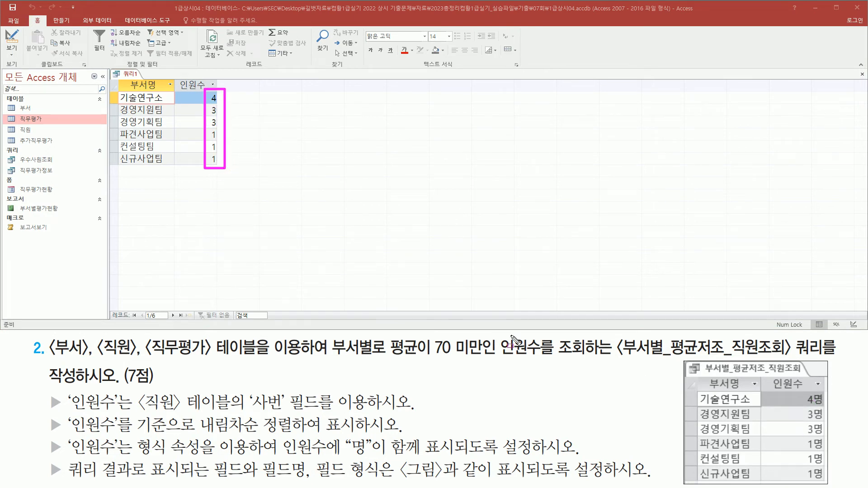
drag(352, 458, 364, 458)
mouse_move(68, 436)
mouse_down()
mouse_move(124, 458)
mouse_move(208, 458)
mouse_up()
key(Escape)
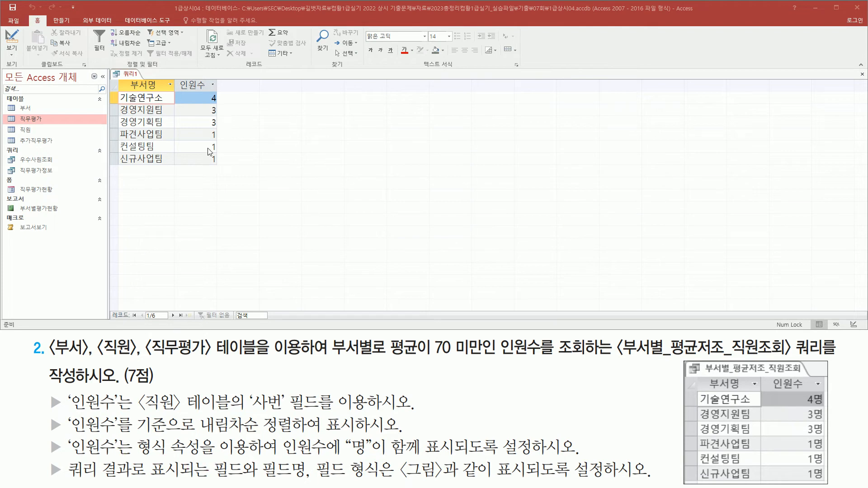
Step: Return to the query design and open the field properties of the 인원수 column, locating its 형식 property
click(18, 44)
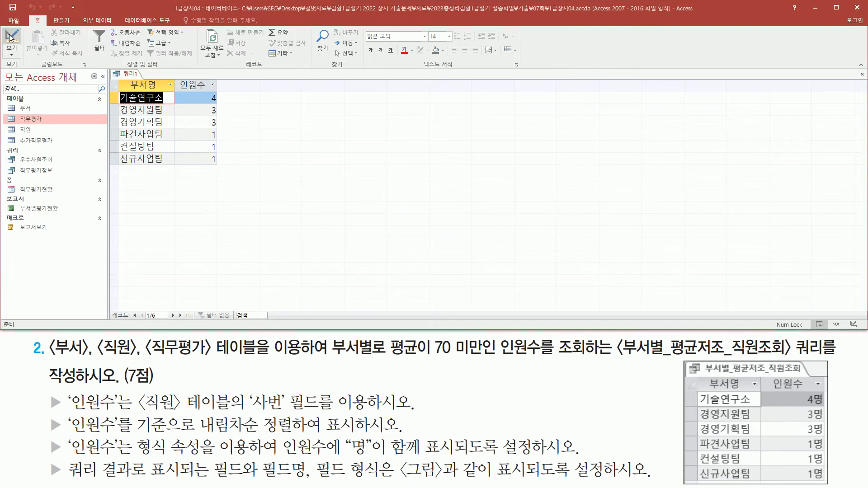
click(238, 231)
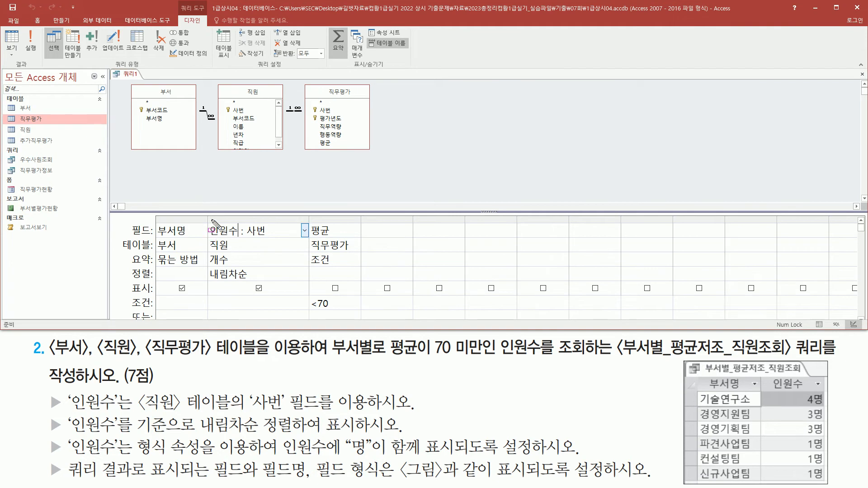
drag(209, 216, 298, 223)
key(Escape)
click(257, 219)
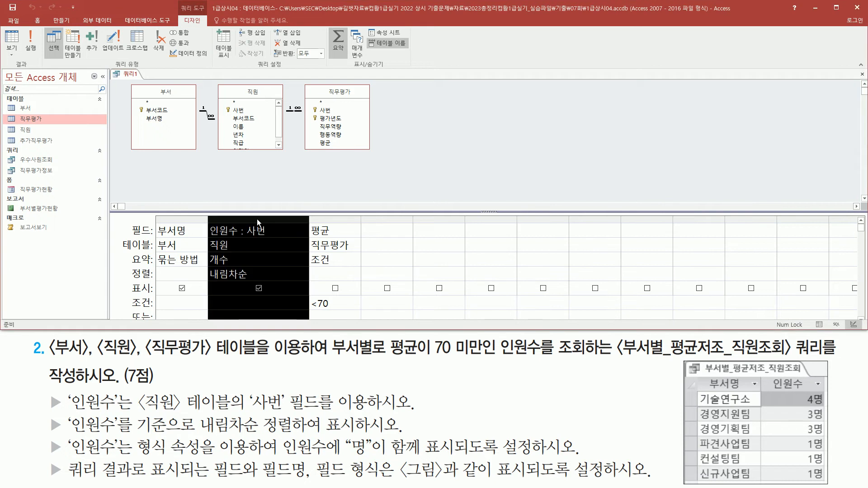
right_click(257, 218)
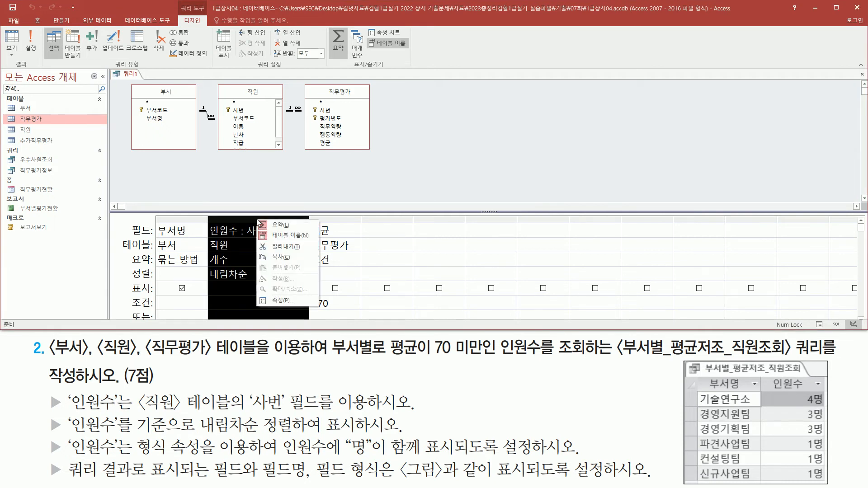
click(287, 300)
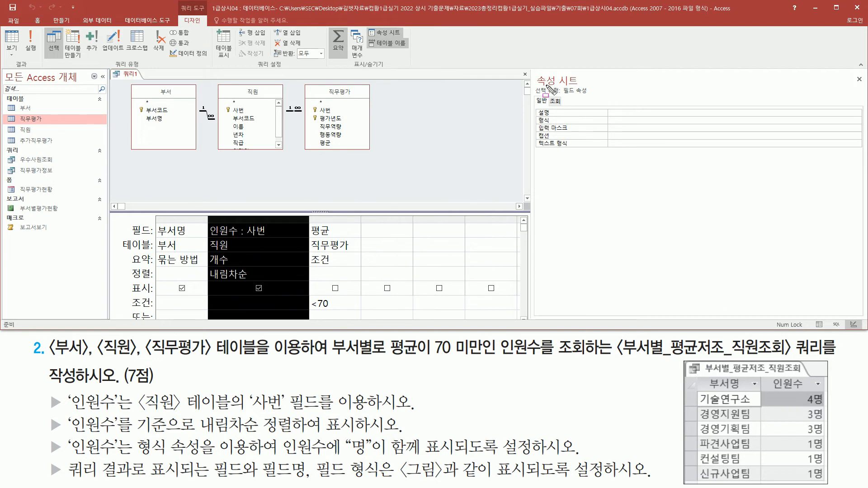
mouse_move(536, 71)
mouse_down()
mouse_move(537, 82)
mouse_move(582, 88)
mouse_up()
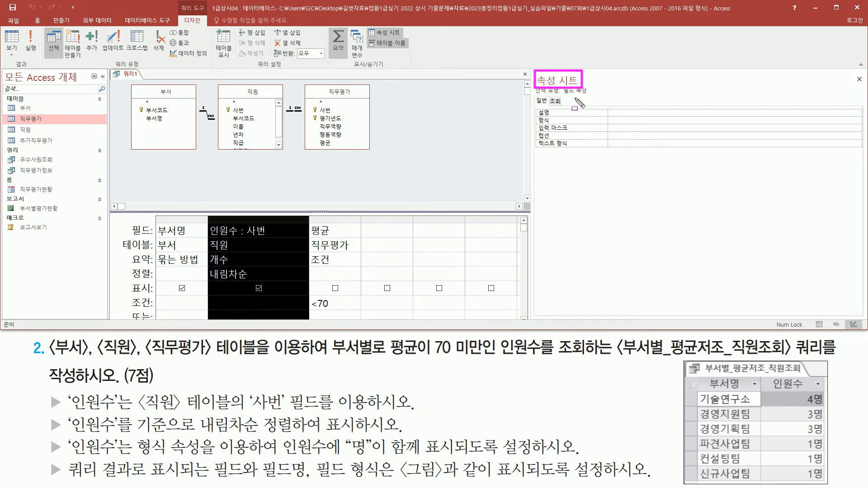
mouse_move(536, 114)
mouse_down()
mouse_move(562, 125)
mouse_move(634, 123)
mouse_up()
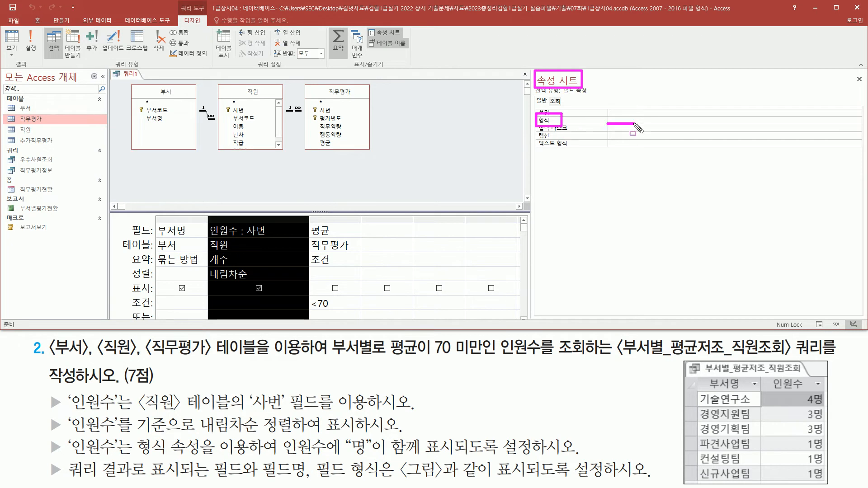
key(Escape)
Step: Set the 인원수 field's 형식 property to #₩명 and close the property sheet
click(625, 121)
click(624, 120)
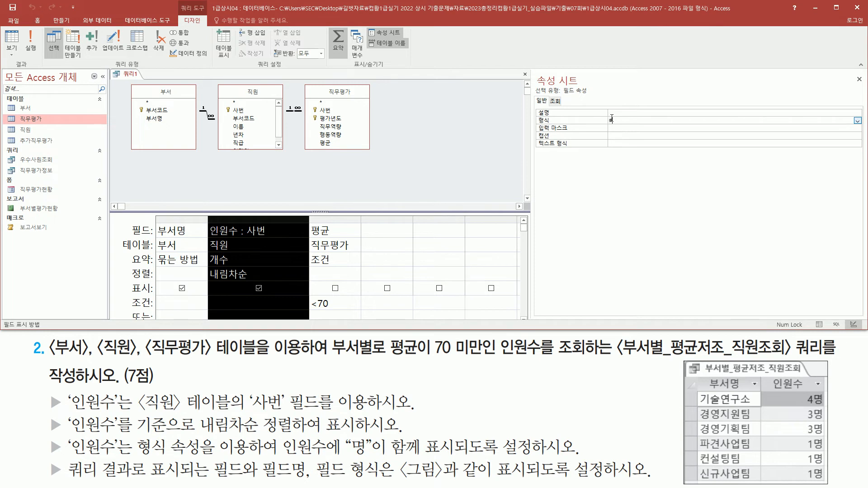
text(#"a)
key(BackSpace)
key(Return)
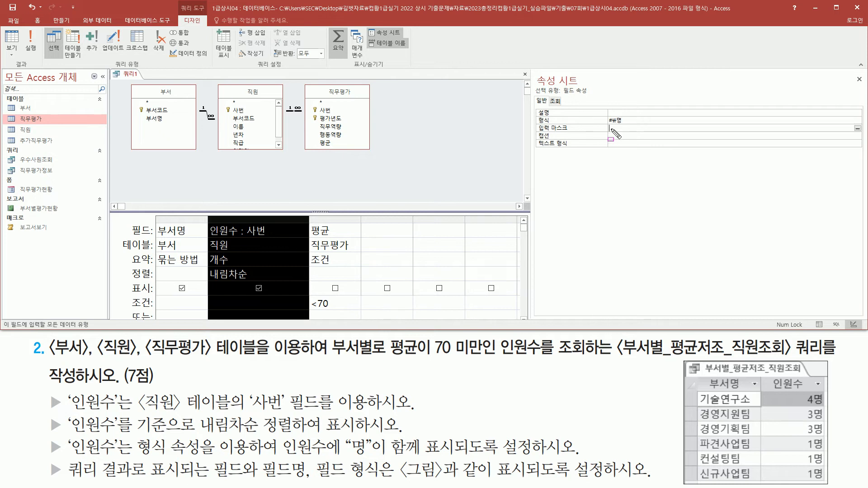
drag(603, 125, 630, 115)
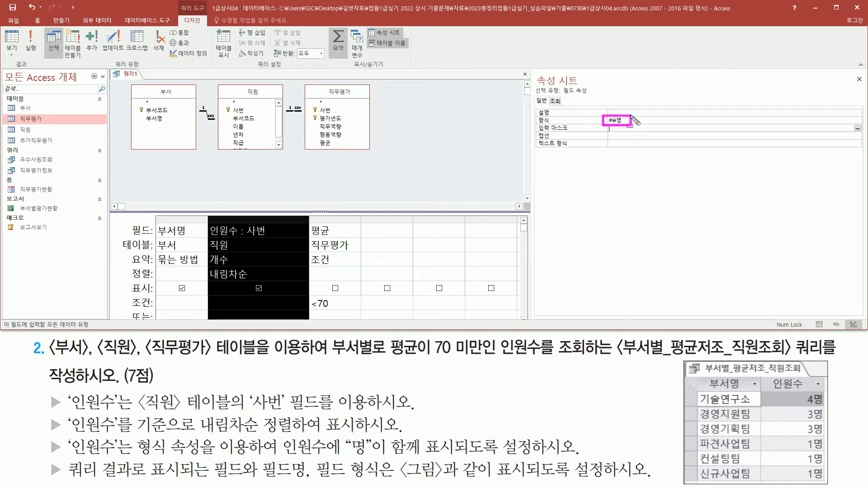
key(Escape)
click(638, 121)
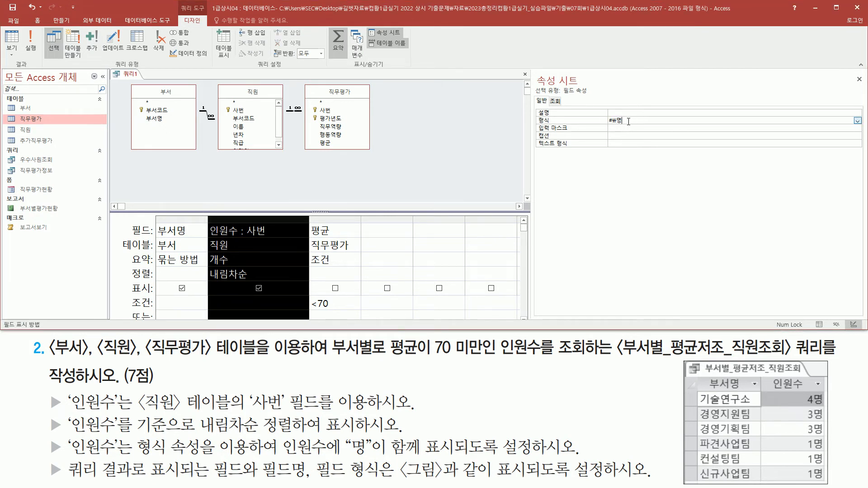
click(860, 80)
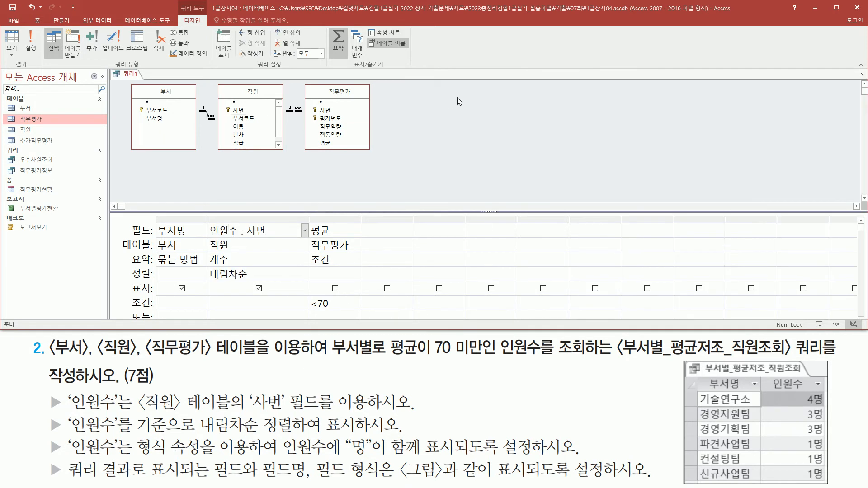
Step: Close the query design and save the query as 부서별_평균저조_직원조회
click(862, 74)
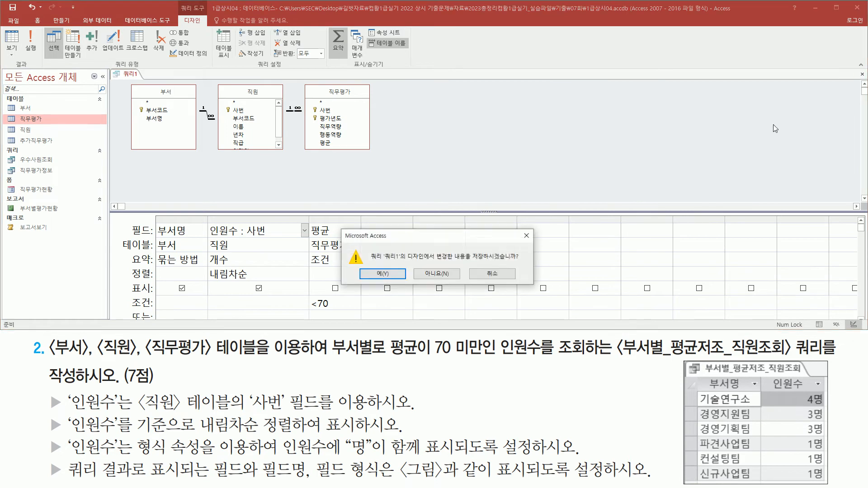
click(390, 275)
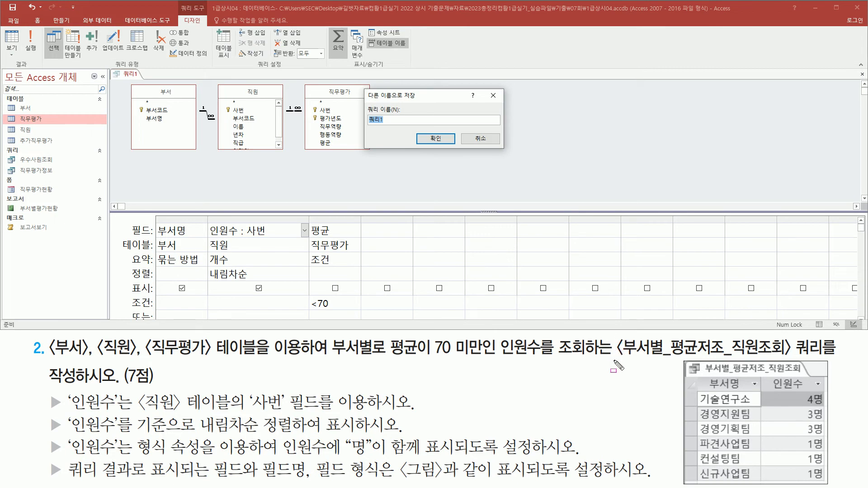
drag(615, 335, 797, 363)
key(Escape)
text(ㅂ)
text(서별_평균)
text(저조)
text(_직ㅇ)
text(조회)
click(436, 139)
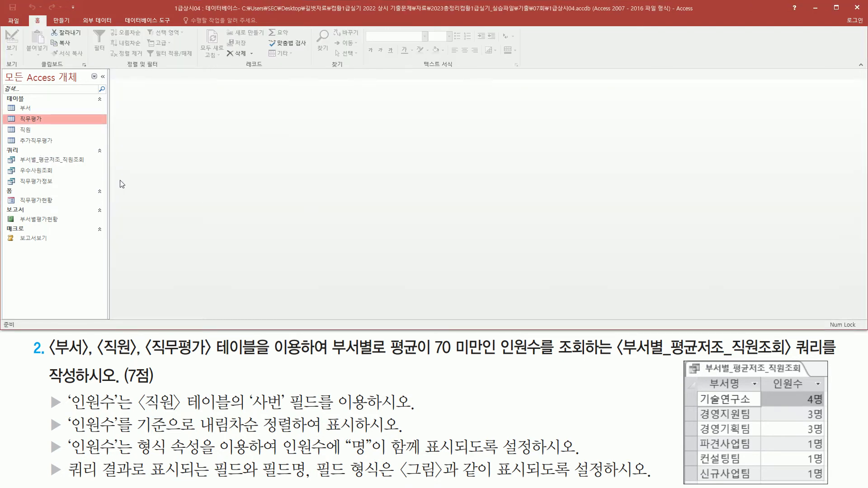
Step: Open the saved 부서별_평균저조_직원조회 query to check its result against the sample
drag(14, 153, 92, 166)
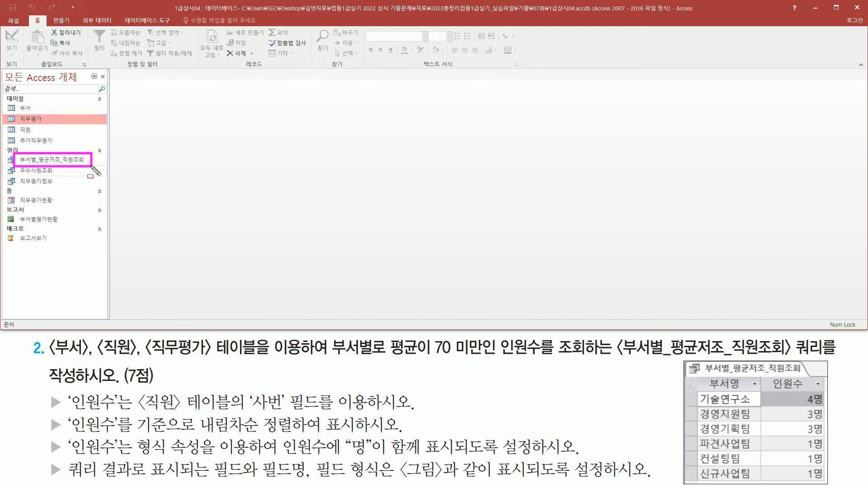
click(74, 161)
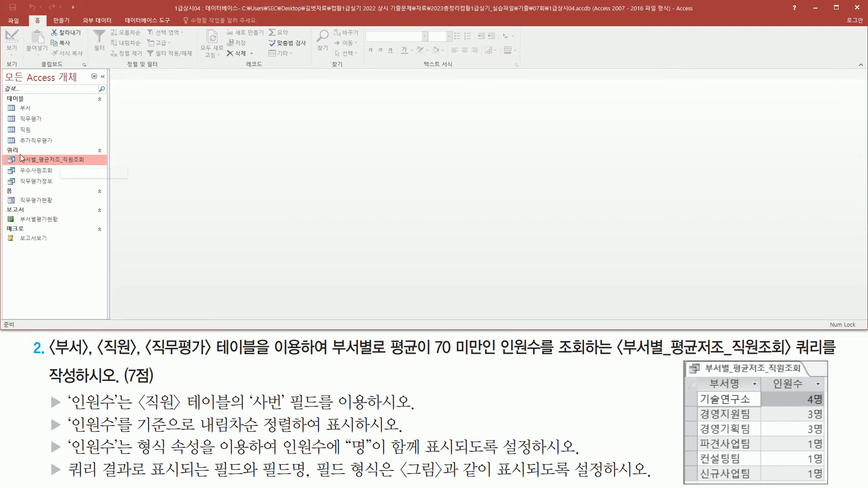
double_click(43, 160)
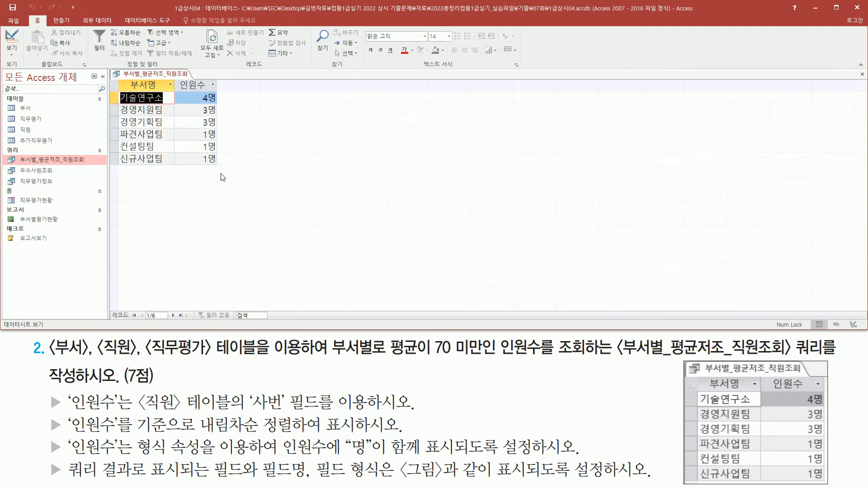
Step: Compare the query's departments and 인원수 values with the sample result, and close the query
drag(119, 77, 221, 172)
mouse_move(701, 372)
mouse_down()
mouse_move(715, 446)
mouse_move(835, 487)
mouse_up()
key(Escape)
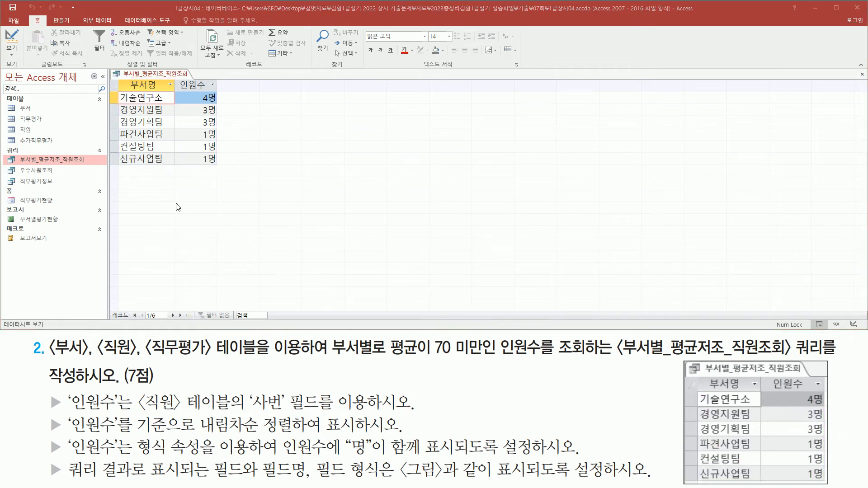
click(862, 76)
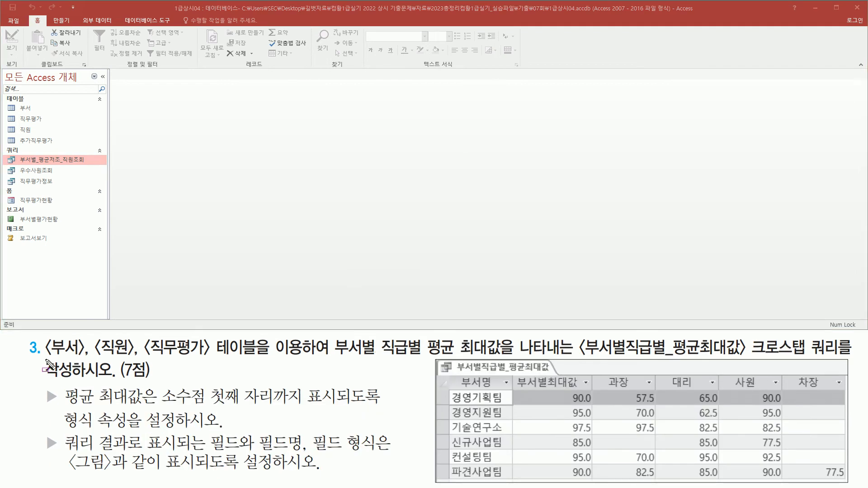
Step: Examine question 3's required tables, query name and crosstab type, and the sample's row headings, column headings and maximum values
drag(44, 359, 510, 360)
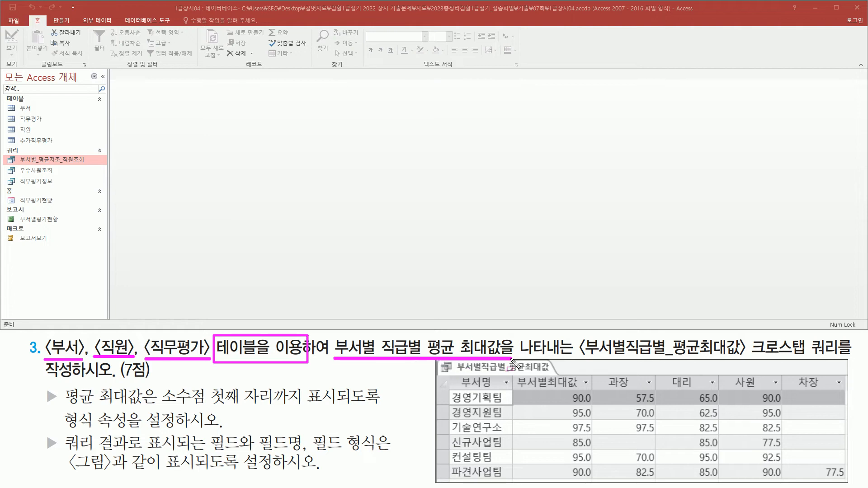
drag(579, 360, 752, 362)
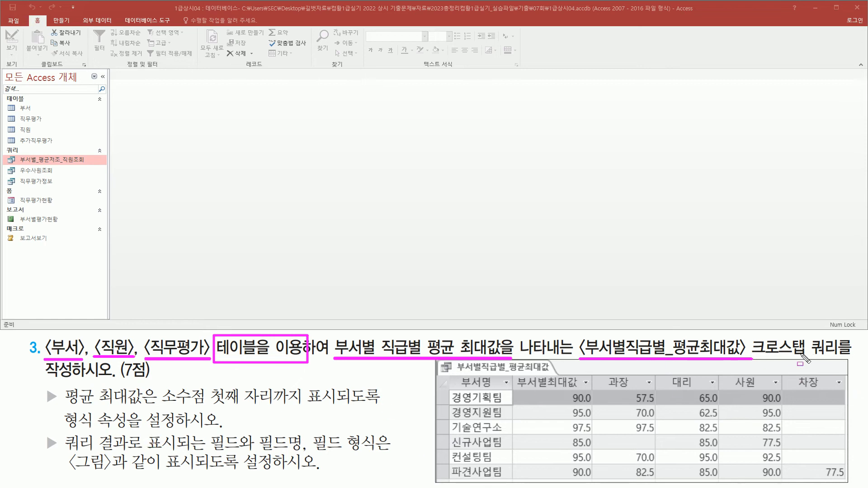
drag(752, 337, 840, 360)
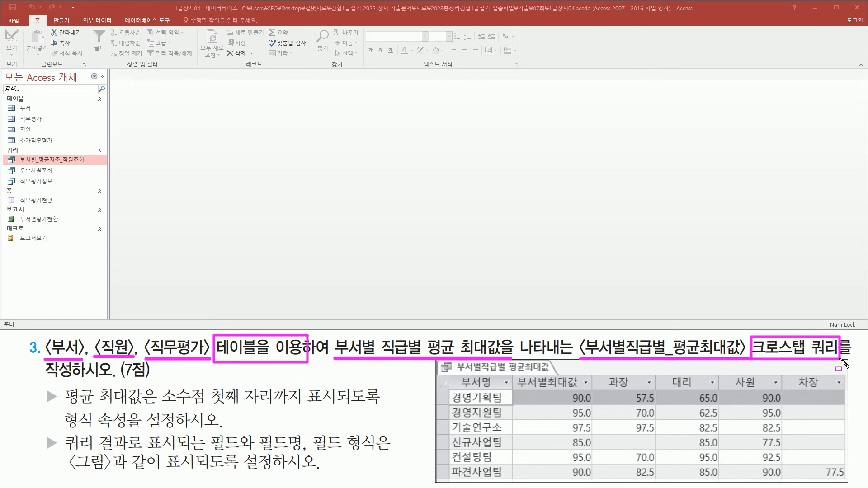
key(Escape)
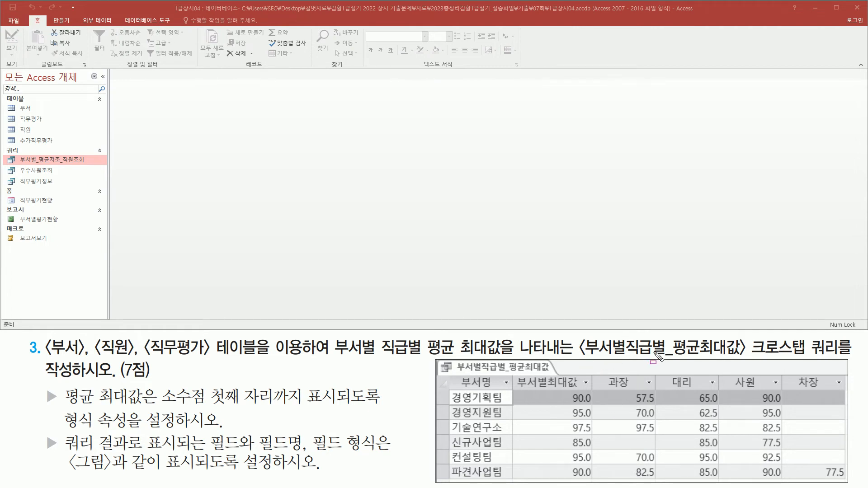
mouse_move(603, 374)
mouse_down()
mouse_move(619, 388)
mouse_move(835, 391)
mouse_up()
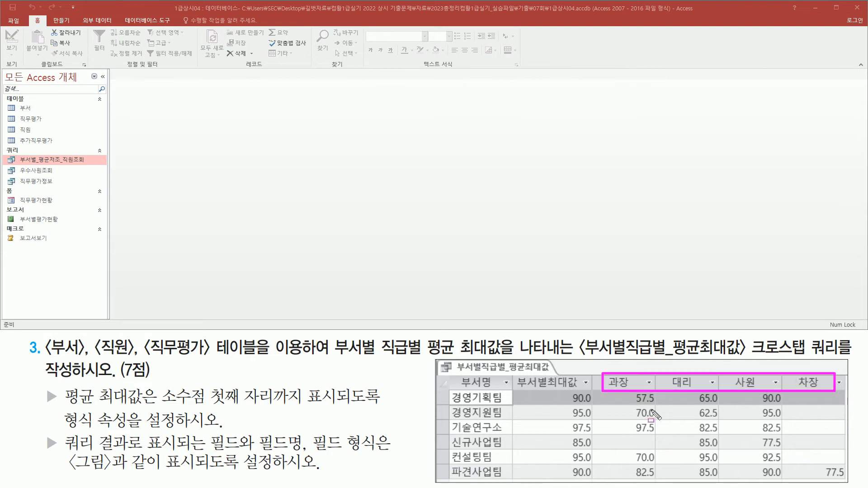
mouse_move(620, 394)
mouse_down()
mouse_move(727, 466)
mouse_move(843, 482)
mouse_up()
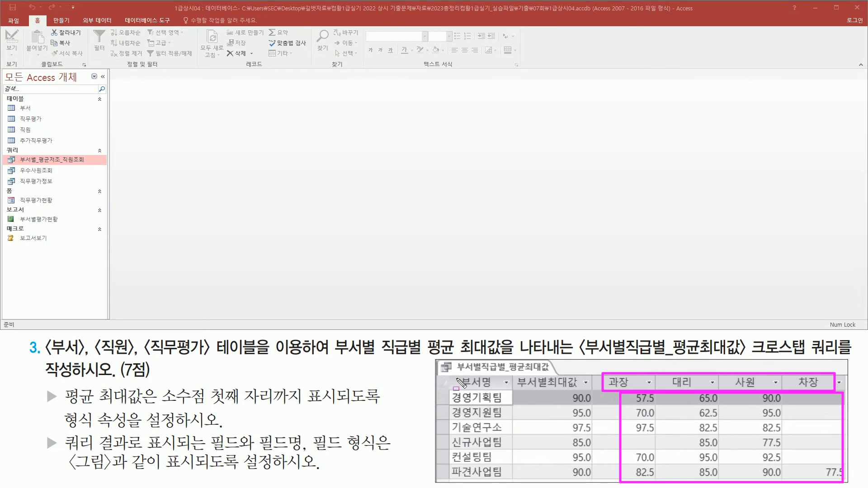
drag(450, 374, 501, 478)
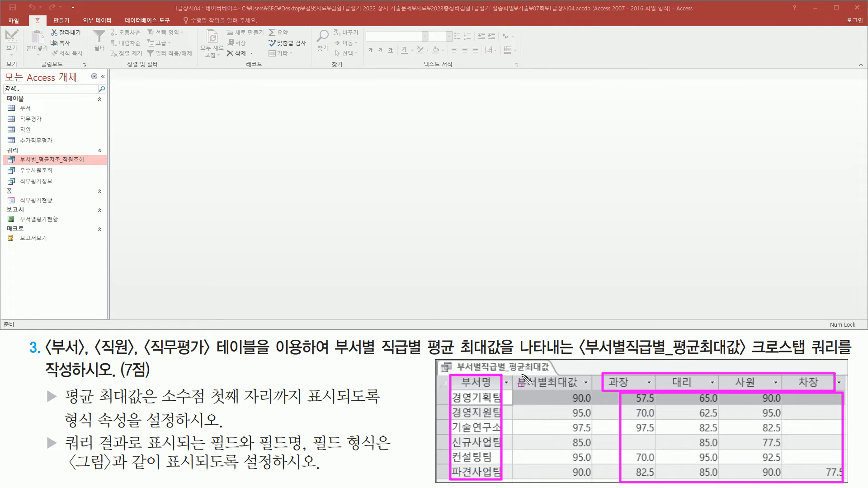
drag(526, 374, 592, 479)
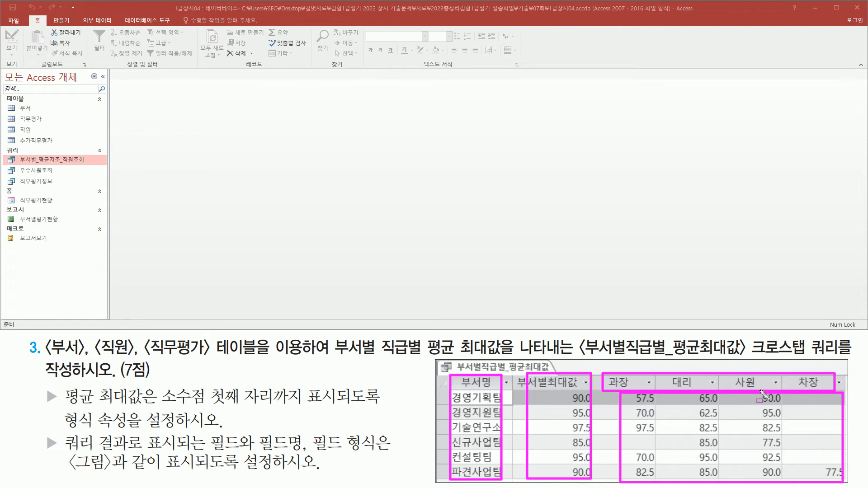
drag(639, 400, 805, 467)
mouse_move(424, 333)
mouse_down()
mouse_move(466, 359)
mouse_move(500, 358)
mouse_up()
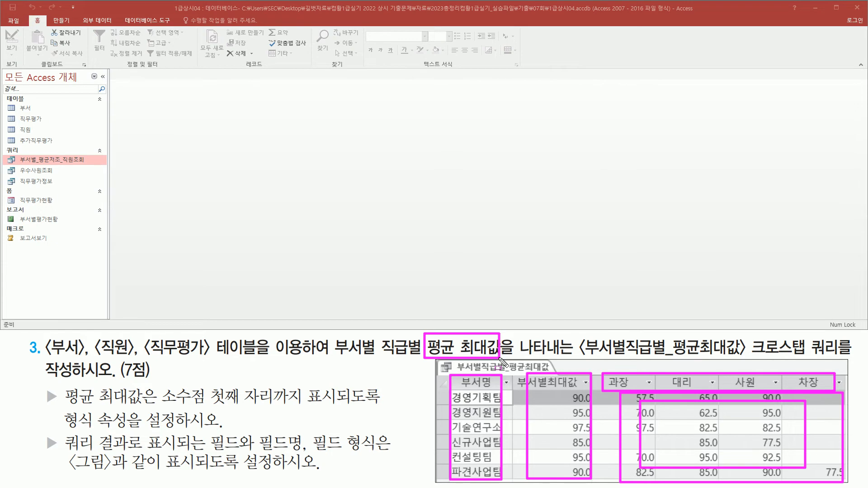
drag(660, 410, 774, 457)
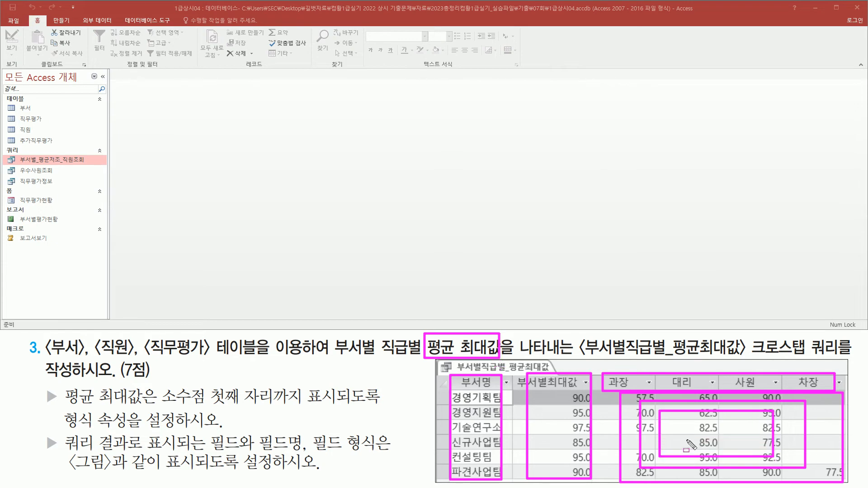
mouse_move(568, 389)
mouse_down()
mouse_move(570, 470)
mouse_move(582, 473)
mouse_up()
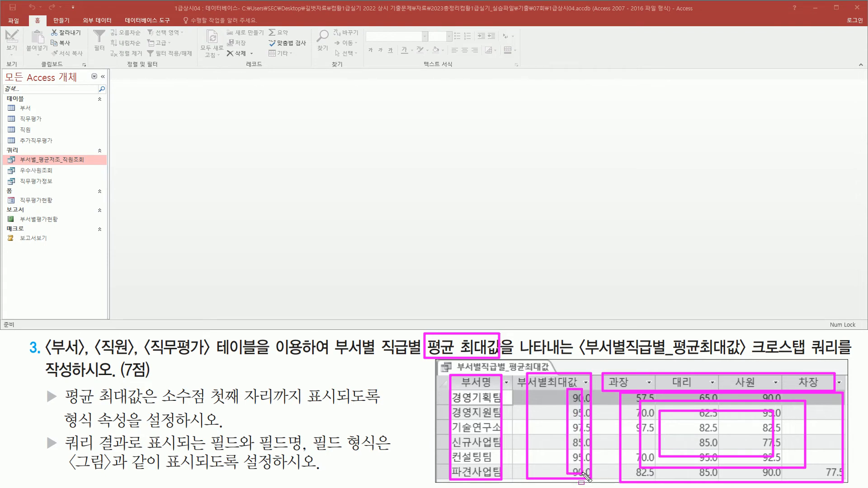
key(Escape)
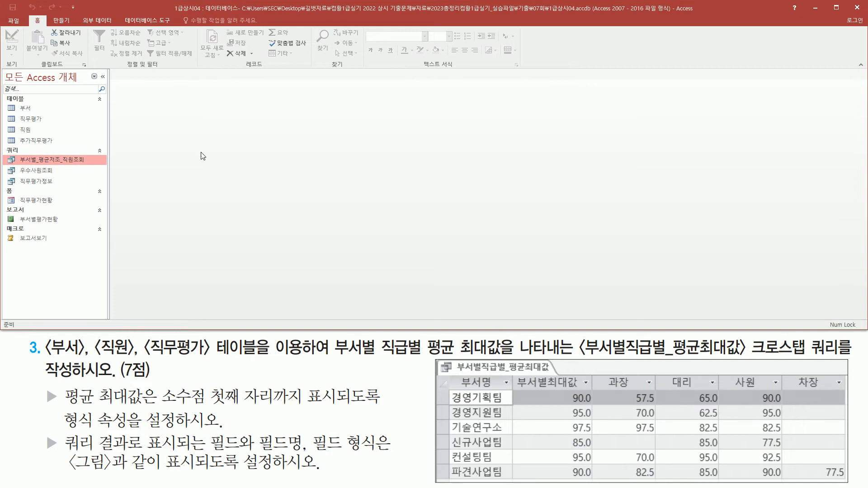
Step: Create a new query in design view for question 3
click(58, 20)
drag(50, 15, 71, 25)
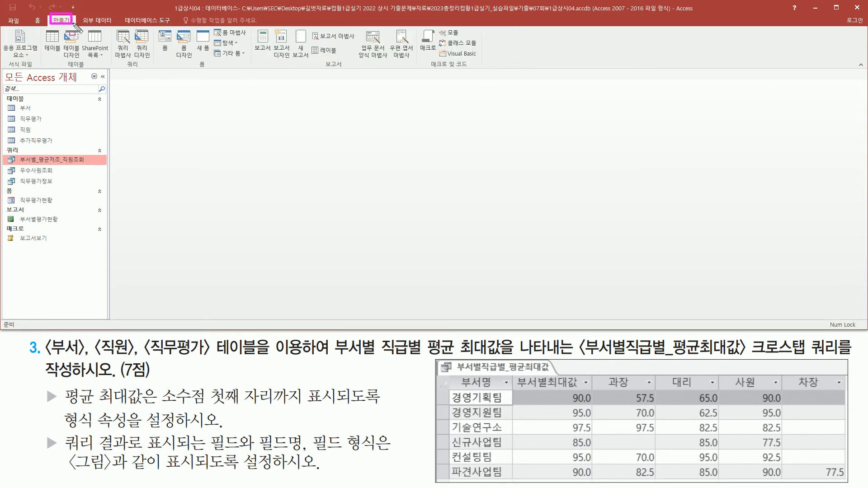
drag(132, 28, 162, 63)
key(Escape)
click(142, 44)
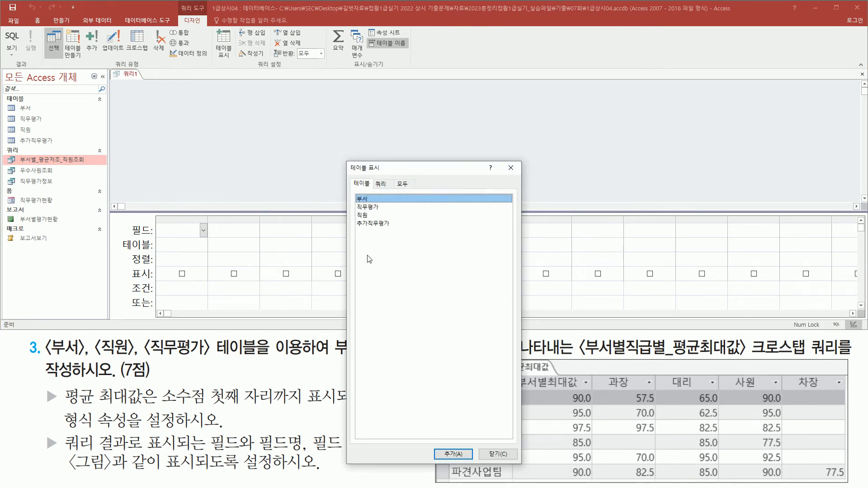
Step: Add the 부서, 직원 and 직무평가 tables to the query and close the table selection dialog
drag(45, 355, 215, 356)
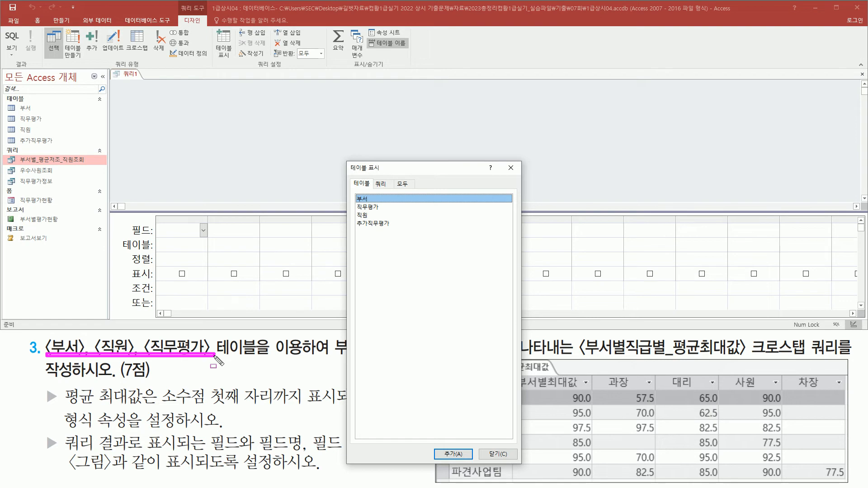
key(Escape)
double_click(374, 202)
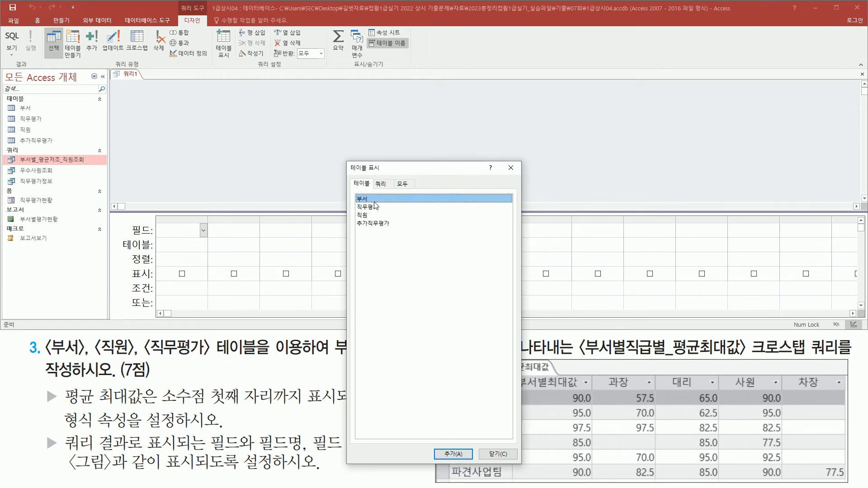
double_click(370, 216)
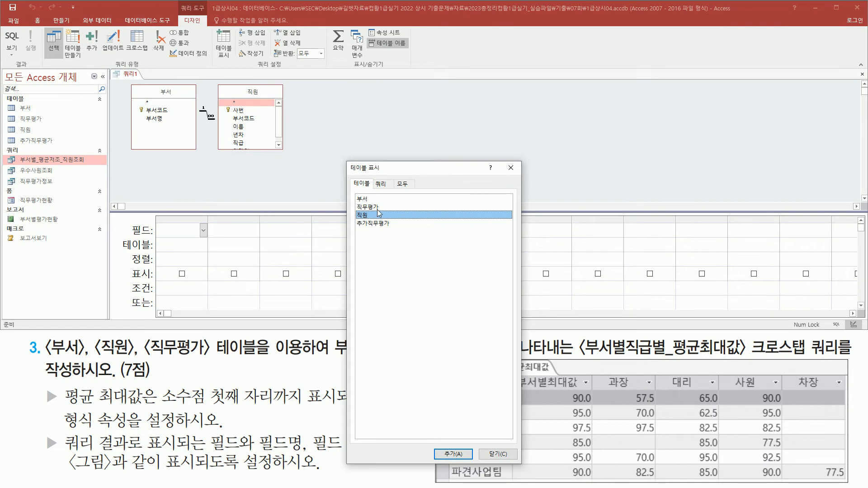
double_click(380, 207)
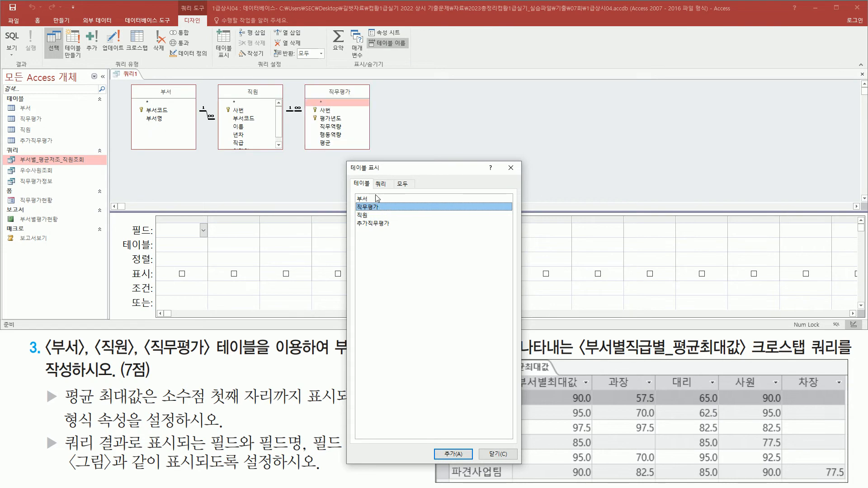
key(ctrl+2)
drag(126, 76, 371, 152)
key(Escape)
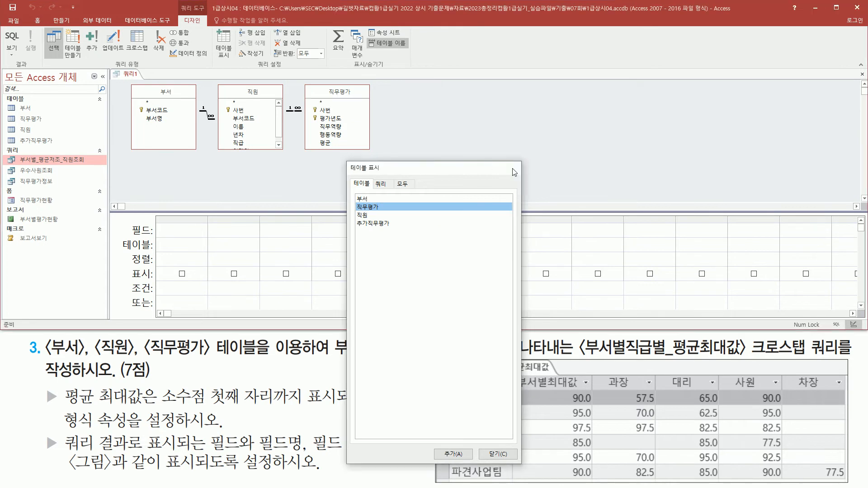
click(512, 168)
Step: Change the query type to crosstab and enlarge the design grid to show all its rows
key(ctrl+2)
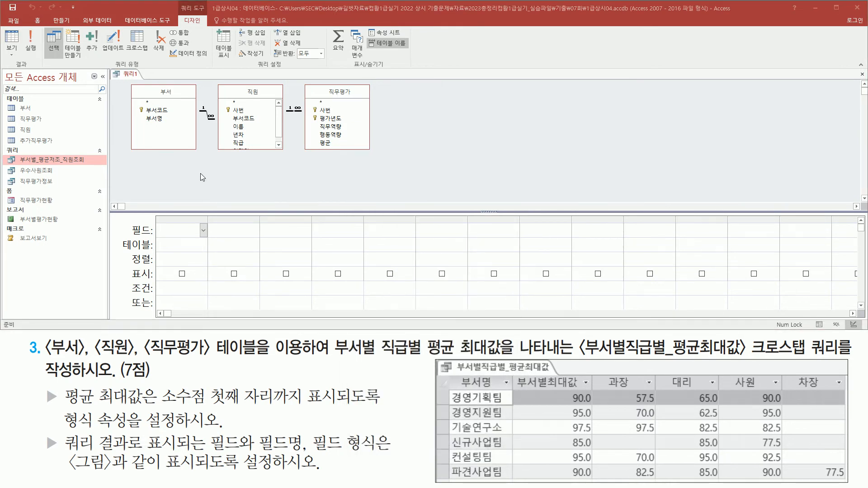
drag(107, 57, 145, 70)
drag(126, 27, 152, 55)
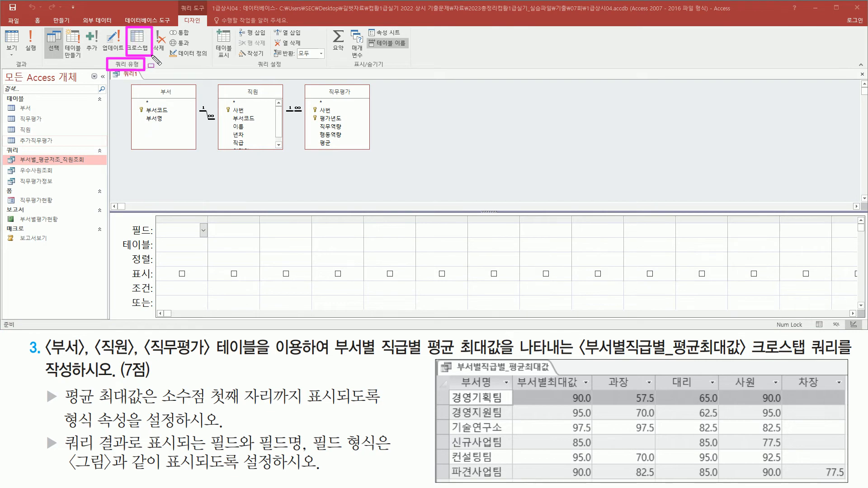
key(Escape)
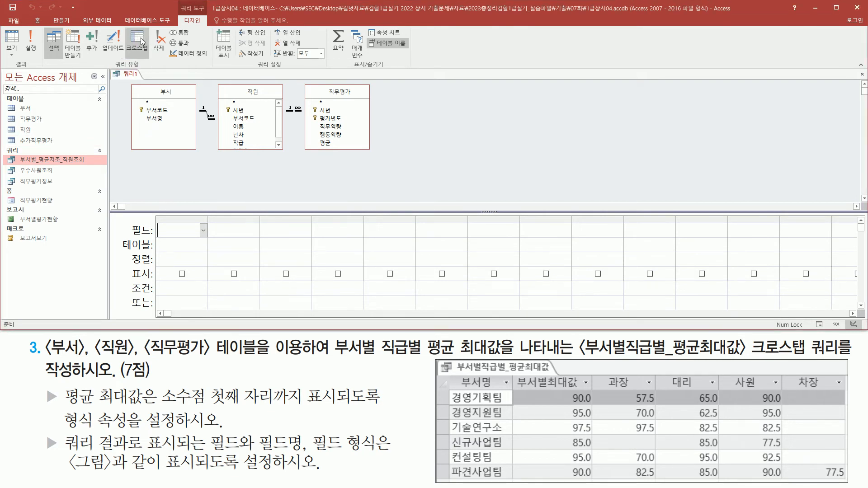
click(143, 42)
key(ctrl+2)
drag(110, 265, 158, 283)
key(Escape)
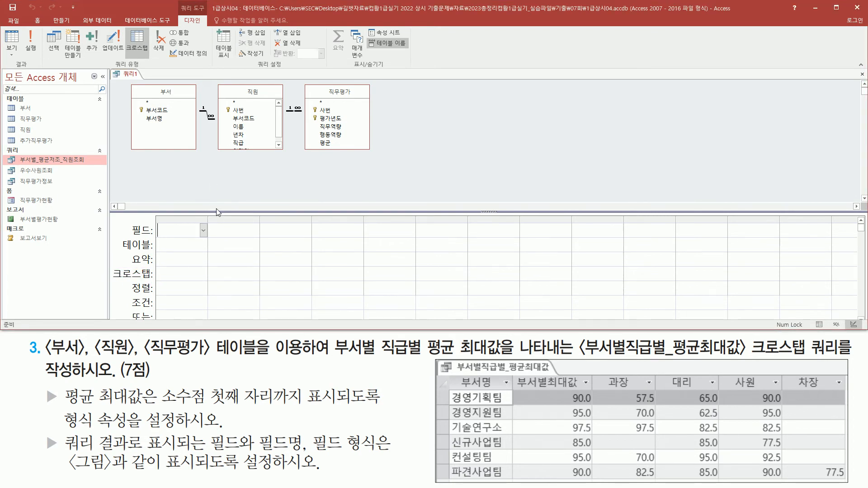
drag(215, 212, 215, 169)
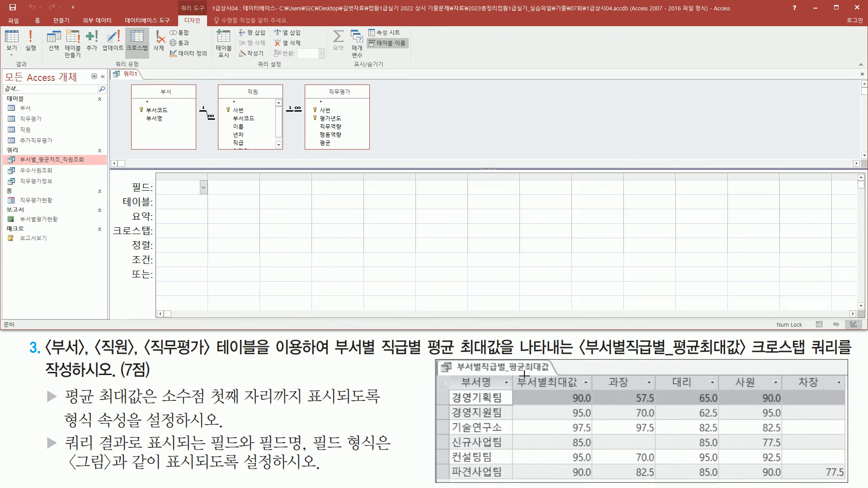
Step: Add the 부서명 field of the 부서 table as the first column of the query grid
drag(456, 373, 498, 476)
key(Escape)
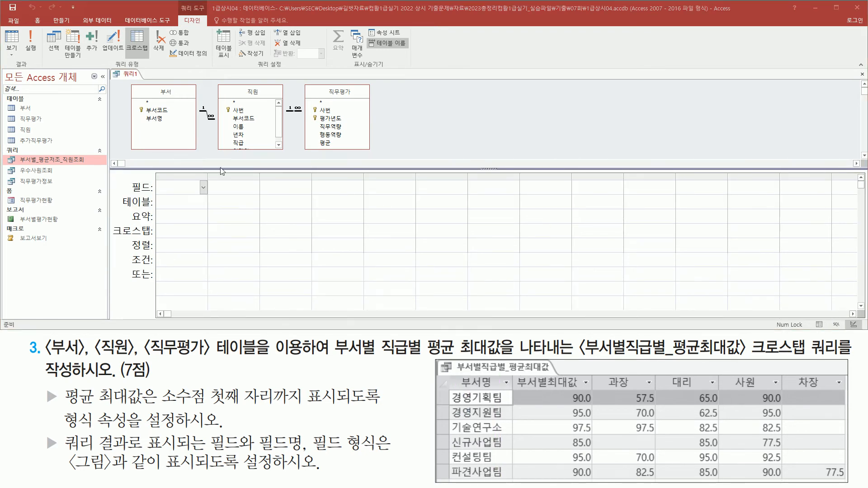
double_click(166, 118)
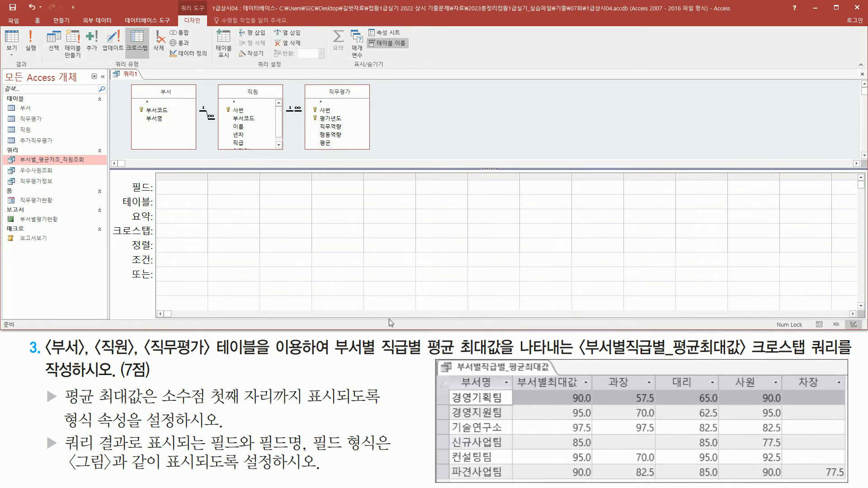
Step: Add the 직급 field of the 직원 table as the second column of the query grid
mouse_move(601, 374)
mouse_down()
mouse_move(641, 388)
mouse_move(832, 390)
mouse_up()
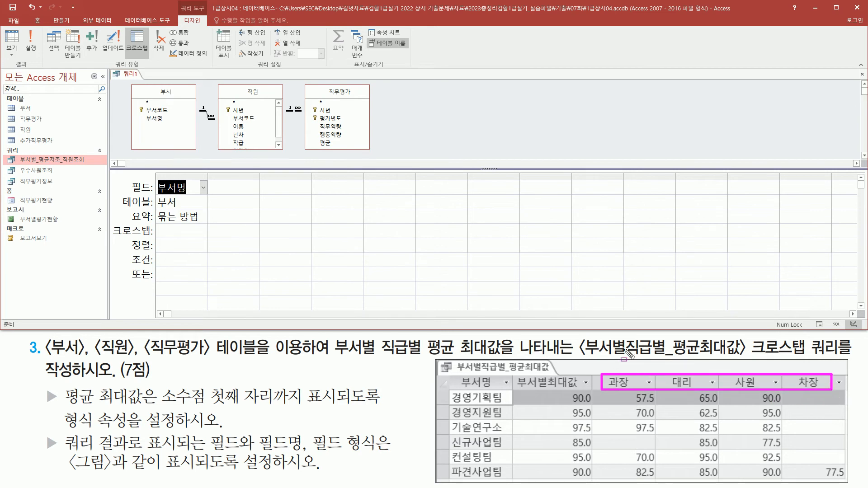
drag(240, 81, 264, 95)
drag(225, 137, 259, 150)
key(Escape)
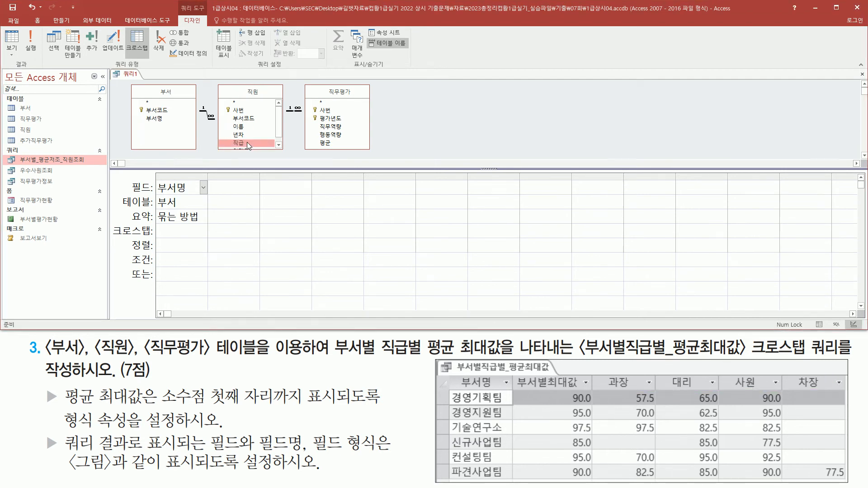
double_click(246, 144)
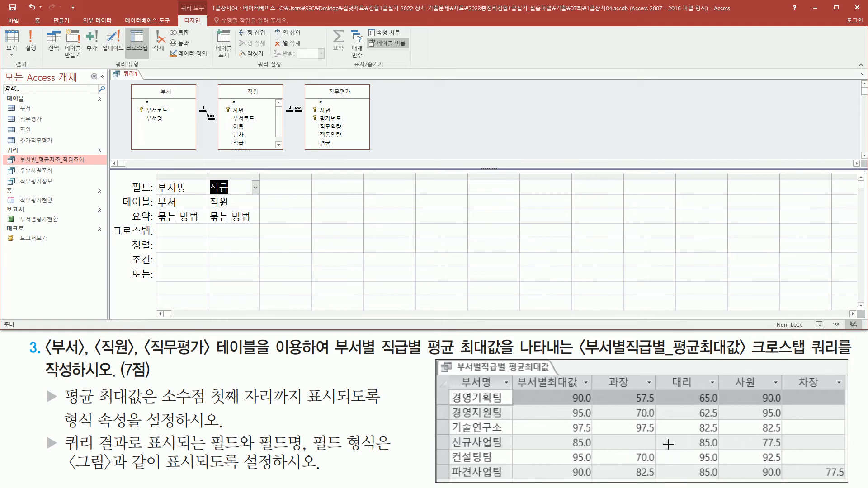
Step: Add the 평균 field of the 직무평가 table as the third column of the query grid
mouse_move(615, 393)
mouse_down()
mouse_move(750, 454)
mouse_move(836, 480)
mouse_up()
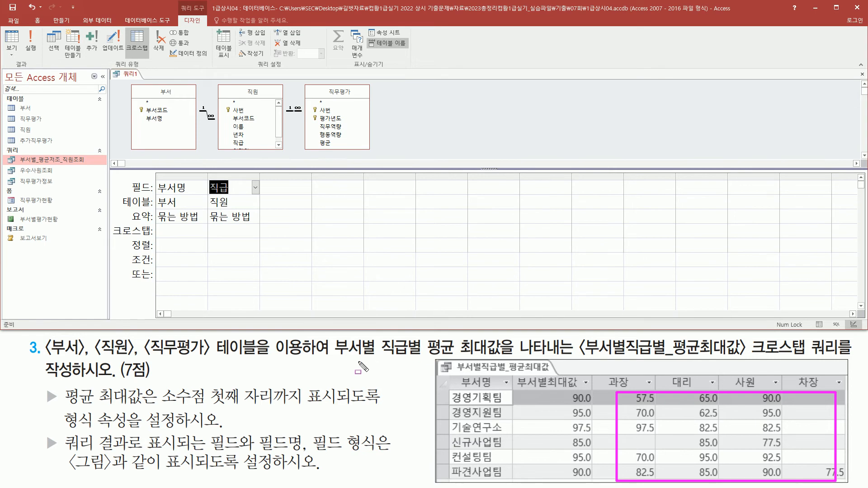
mouse_move(426, 336)
mouse_down()
mouse_move(435, 355)
mouse_move(512, 360)
mouse_up()
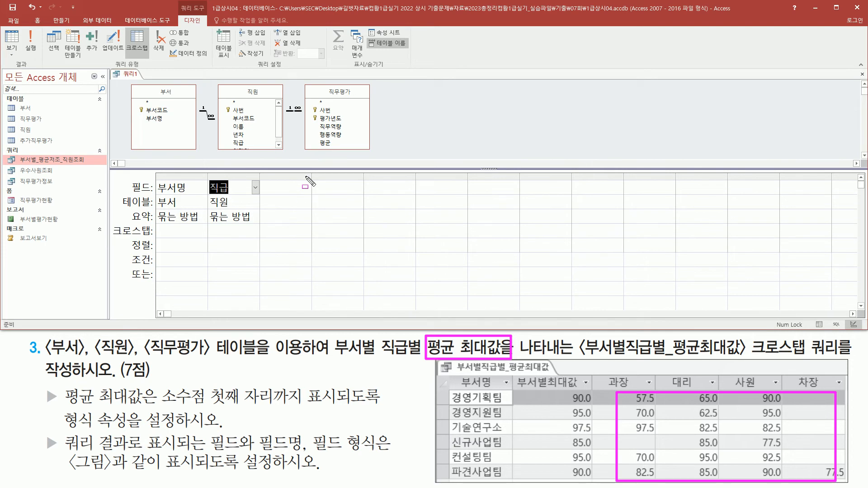
drag(323, 86, 356, 95)
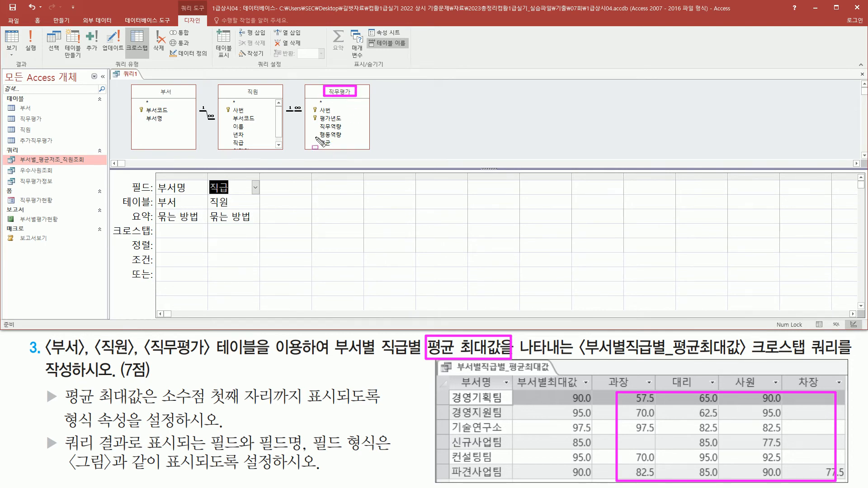
key(Escape)
click(330, 143)
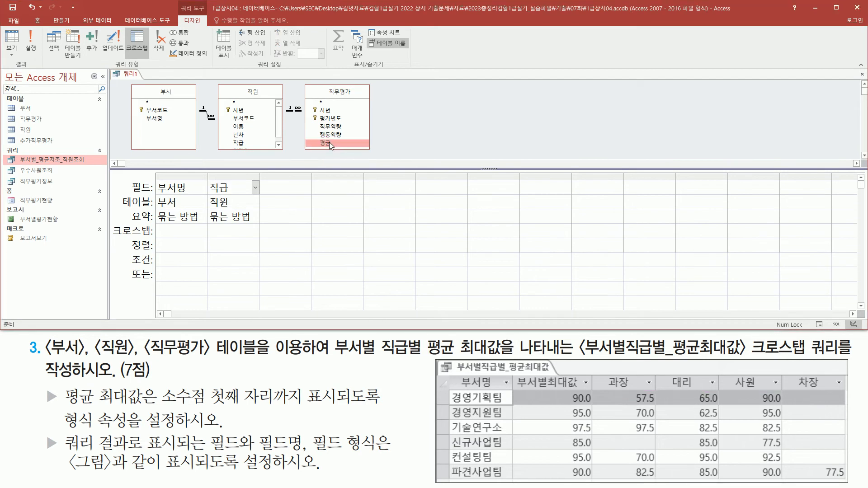
double_click(329, 142)
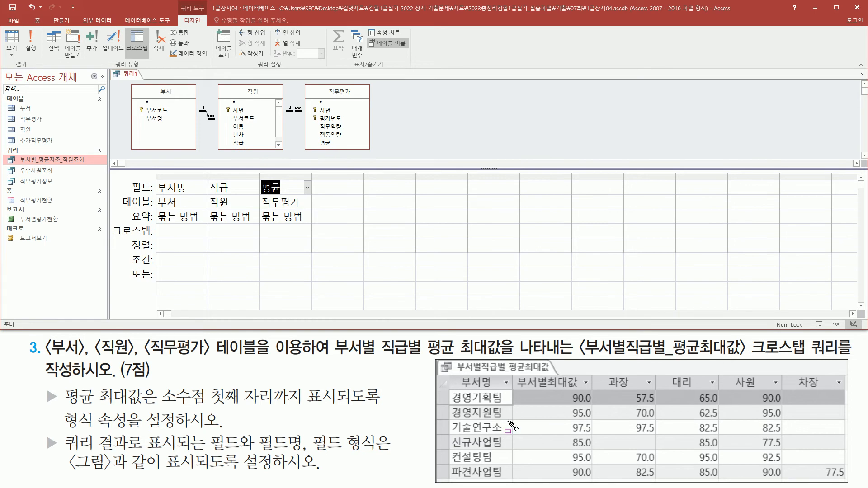
Step: Add the 평균 field of the 직무평가 table once more as the fourth column for the crosstab values
drag(457, 375, 498, 481)
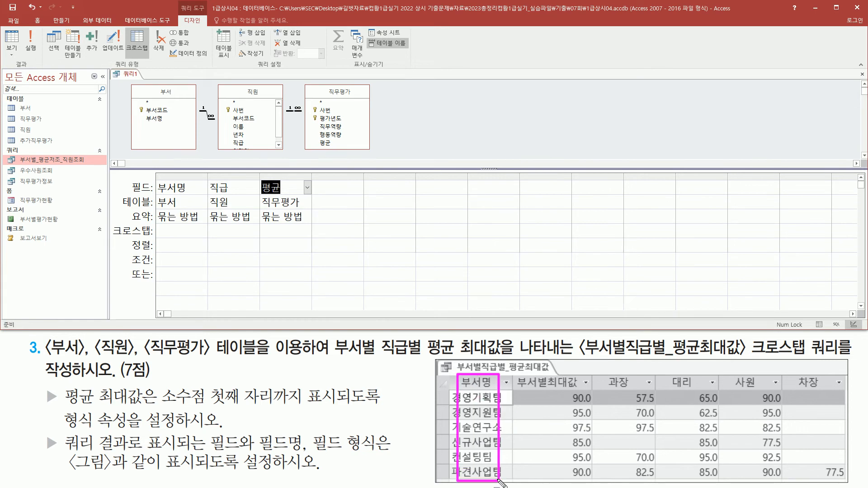
drag(526, 374, 589, 475)
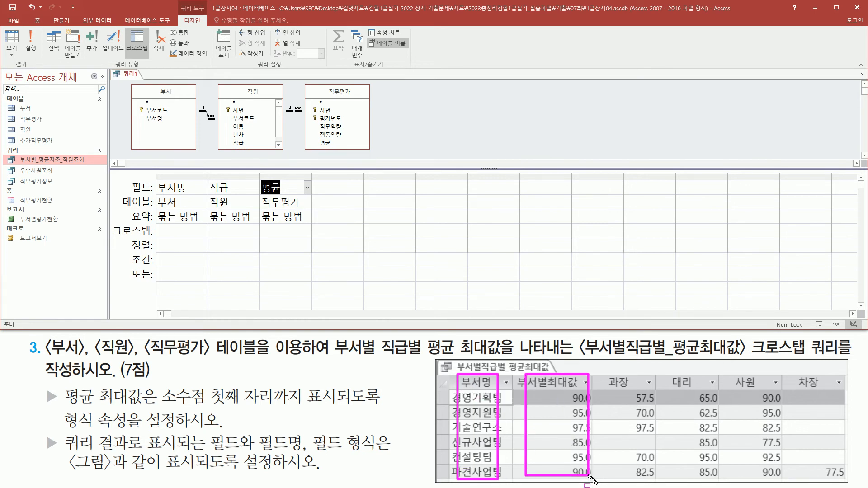
key(Escape)
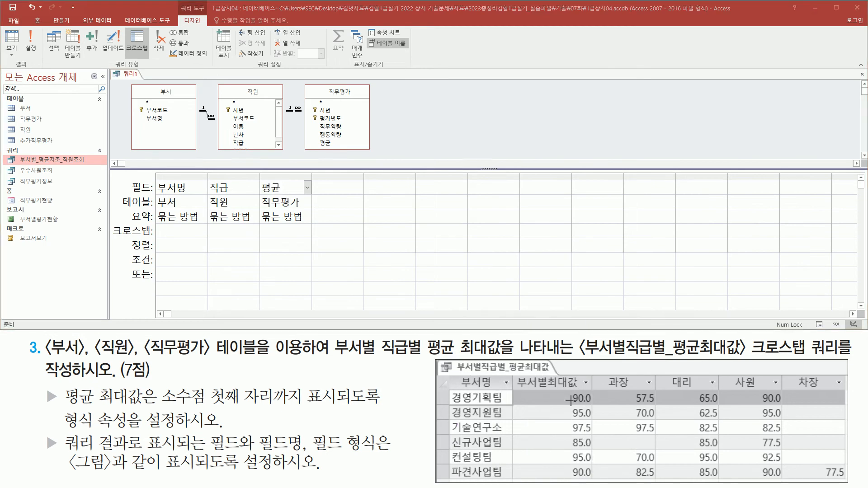
drag(562, 394, 583, 465)
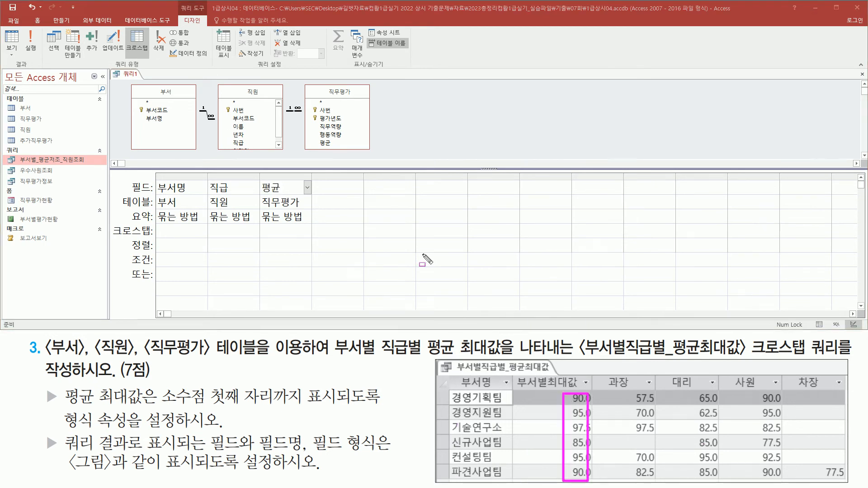
key(Escape)
click(333, 142)
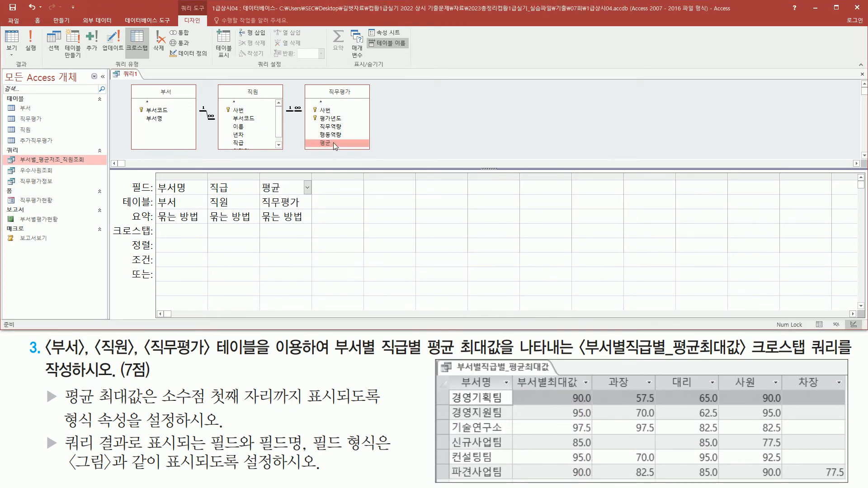
double_click(333, 142)
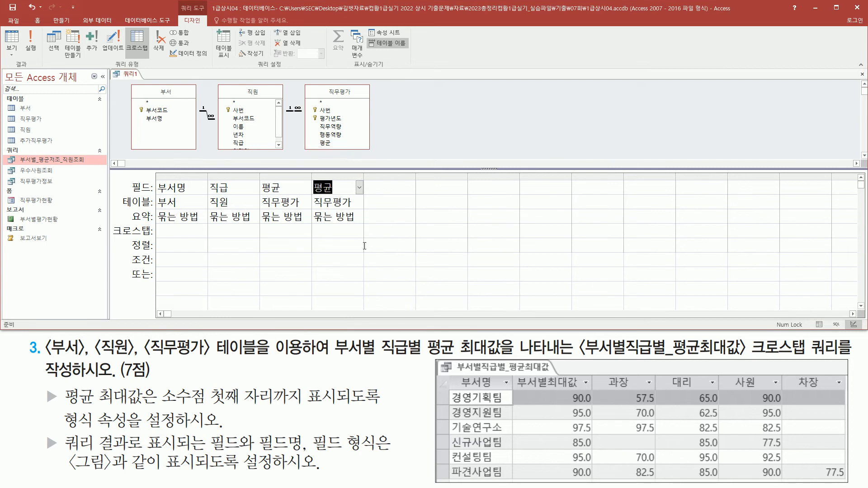
Step: Set the crosstab role of 부서명 to 행 머리글 and that of 직급 to 열 머리글
drag(259, 173, 302, 231)
drag(311, 176, 353, 225)
mouse_move(611, 394)
mouse_down()
mouse_move(728, 472)
mouse_move(839, 482)
mouse_up()
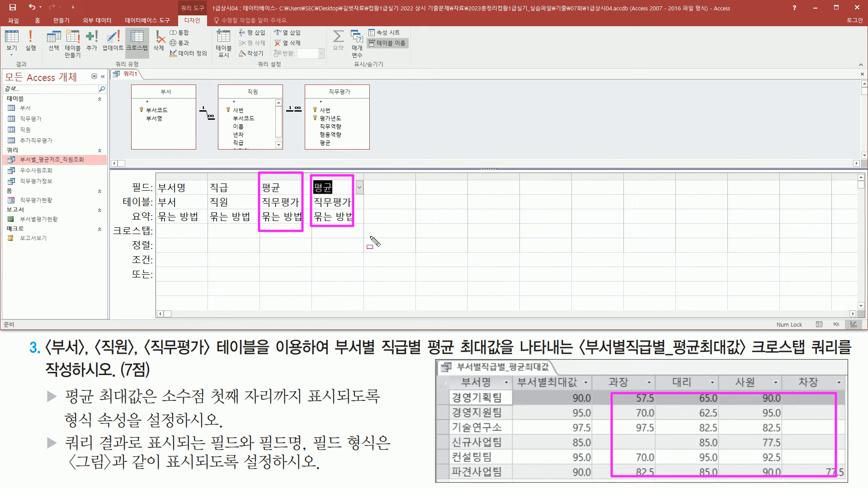
mouse_move(546, 390)
mouse_down()
mouse_move(561, 402)
mouse_move(590, 476)
mouse_up()
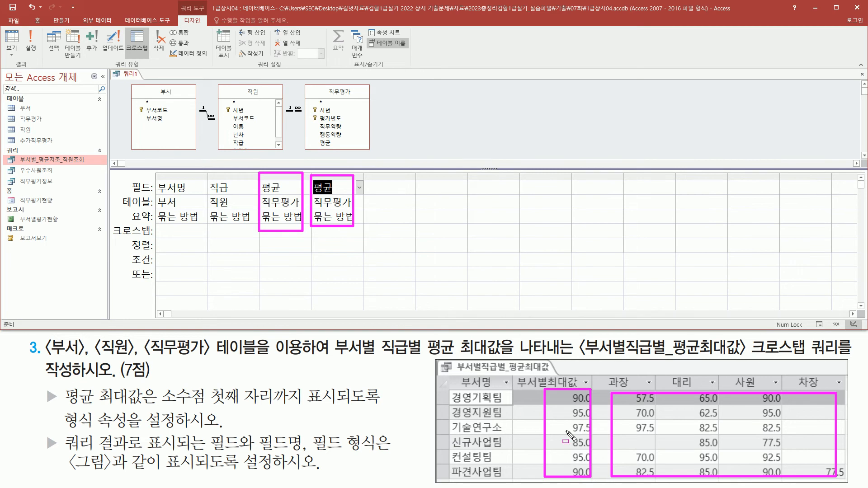
key(Escape)
click(190, 232)
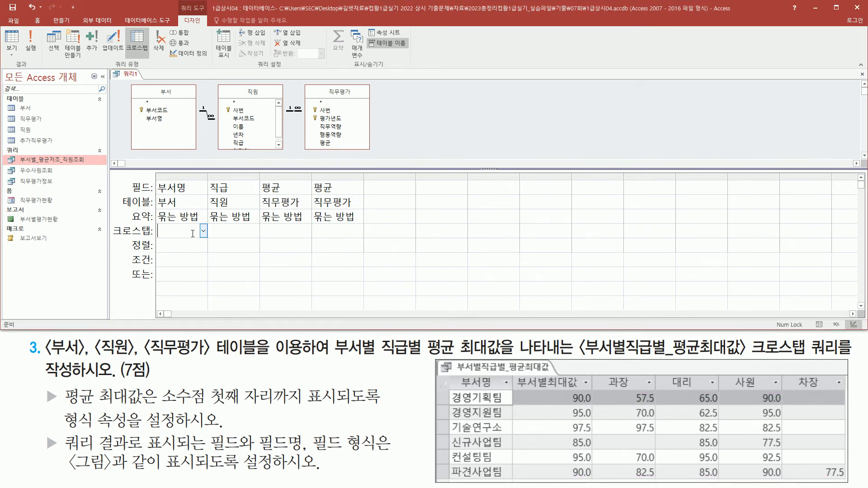
click(204, 232)
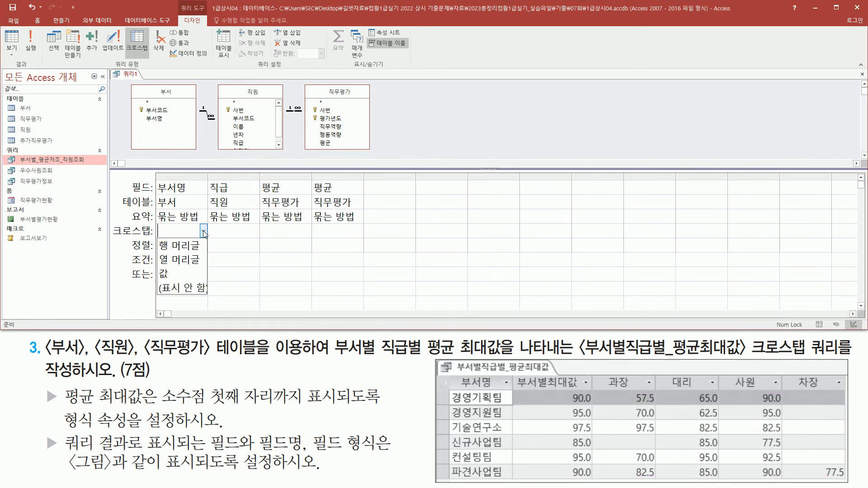
click(198, 246)
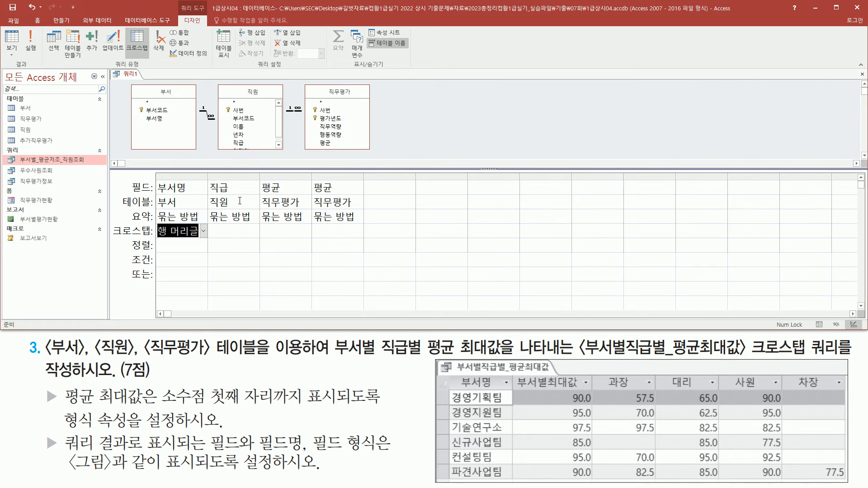
click(253, 230)
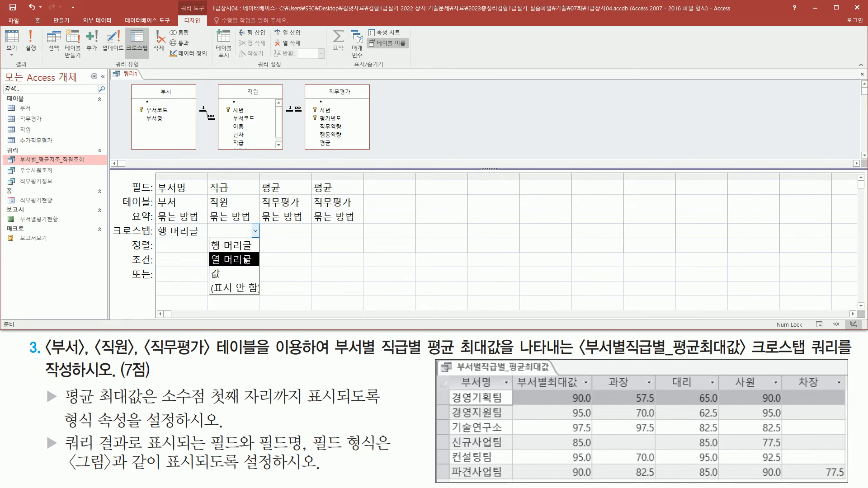
click(244, 260)
Step: Set the crosstab role of the first 평균 column to 행 머리글 and of the second one to 값
click(303, 232)
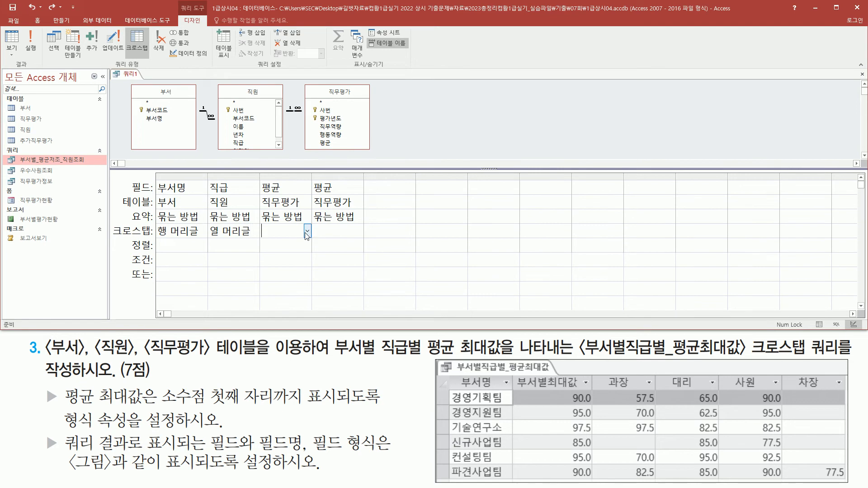
click(307, 231)
click(300, 246)
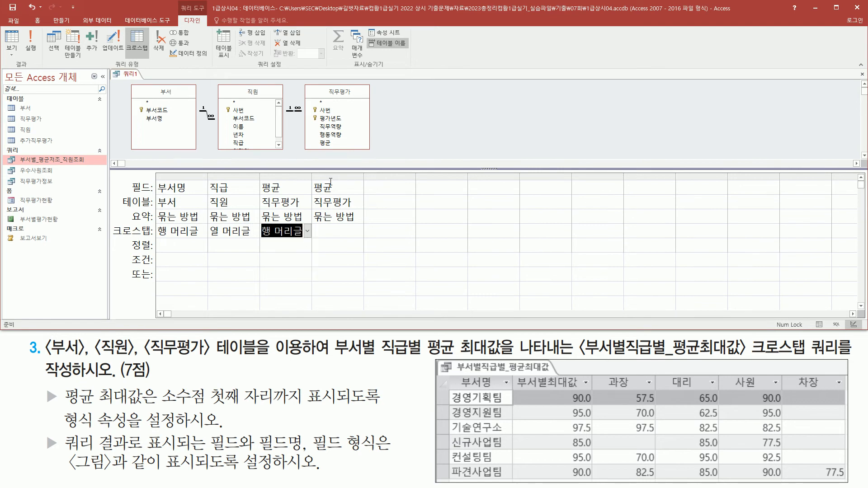
click(360, 231)
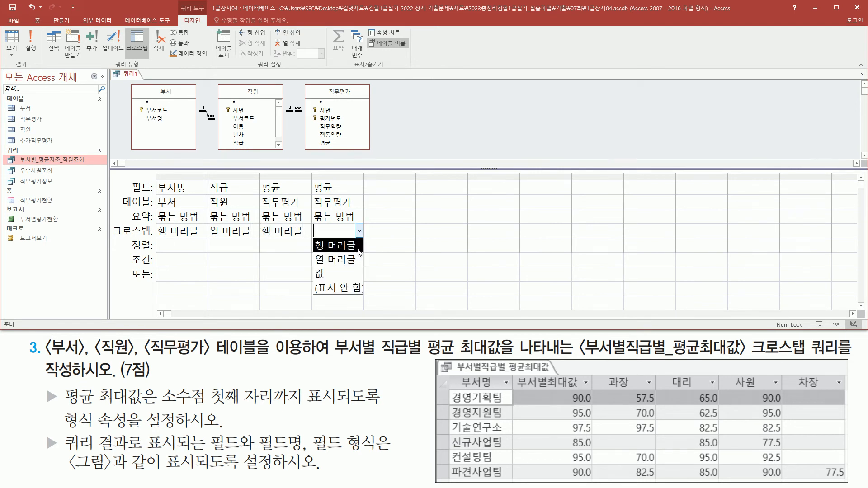
click(347, 274)
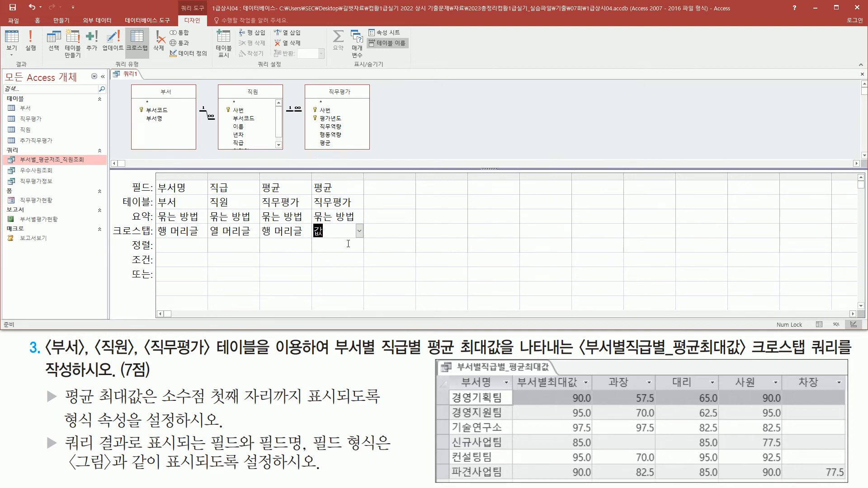
Step: Set the summary function of both 평균 columns to 최대값
mouse_move(262, 178)
mouse_down()
mouse_move(319, 206)
mouse_move(383, 202)
mouse_move(374, 195)
mouse_up()
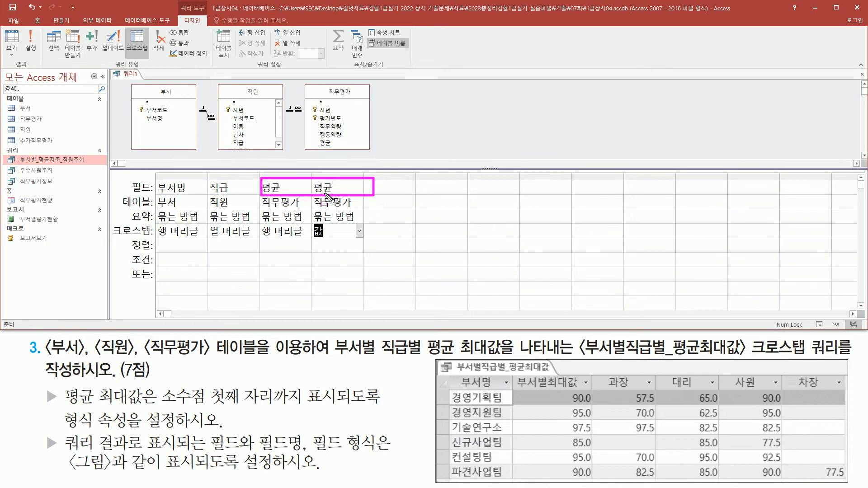
mouse_move(422, 336)
mouse_down()
mouse_move(453, 358)
mouse_move(510, 357)
mouse_up()
key(Escape)
key(ctrl+2)
drag(261, 205, 356, 225)
key(Escape)
click(306, 218)
click(306, 218)
click(297, 285)
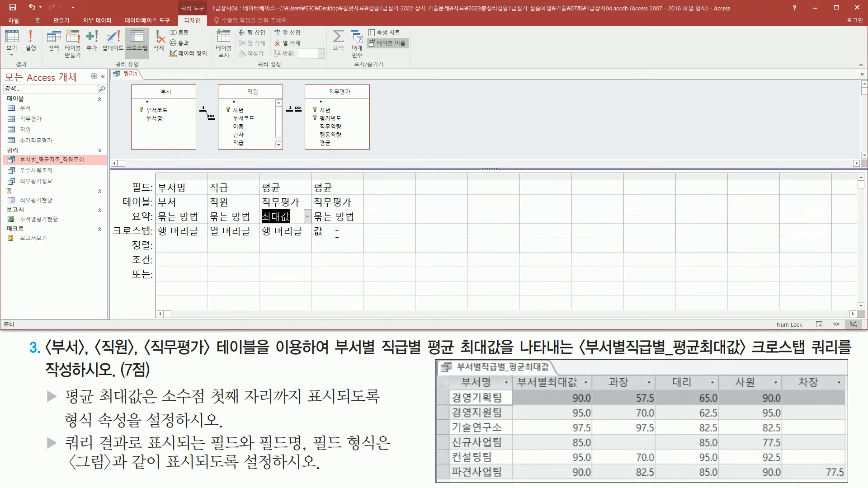
click(360, 217)
click(336, 287)
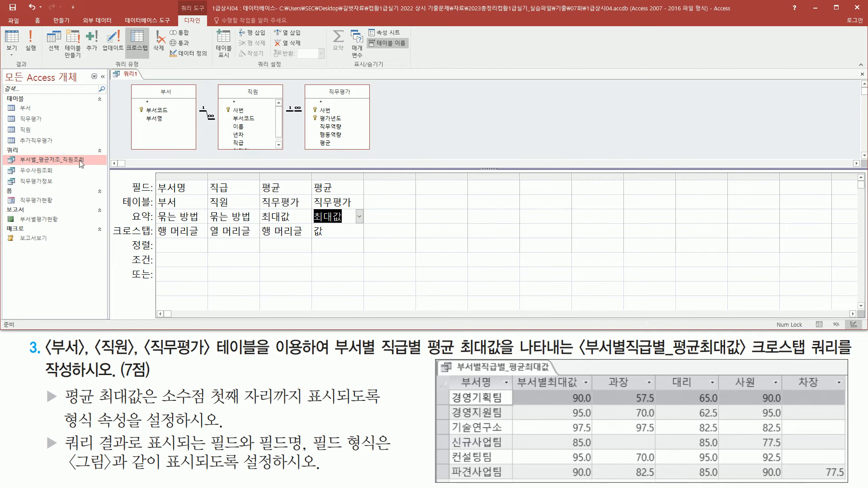
Step: Show the query result, compare its column headings with the sample picture, and return to the query design
click(32, 38)
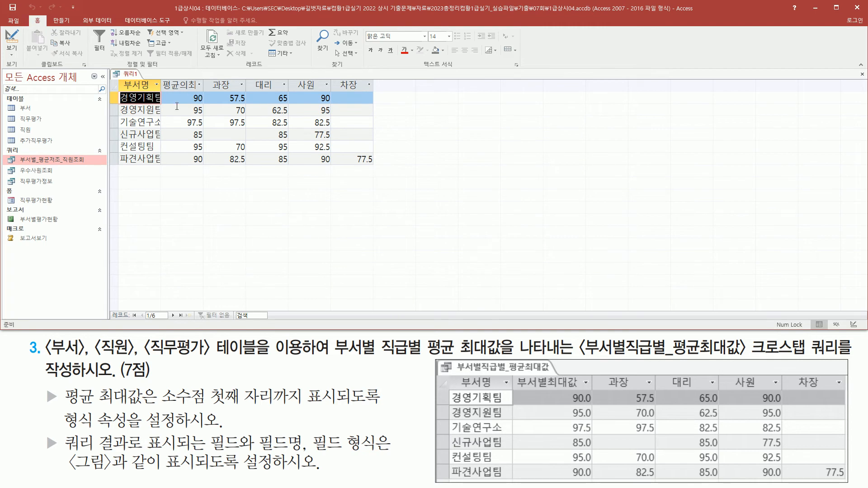
mouse_move(457, 372)
mouse_down()
mouse_move(496, 392)
mouse_move(832, 388)
mouse_up()
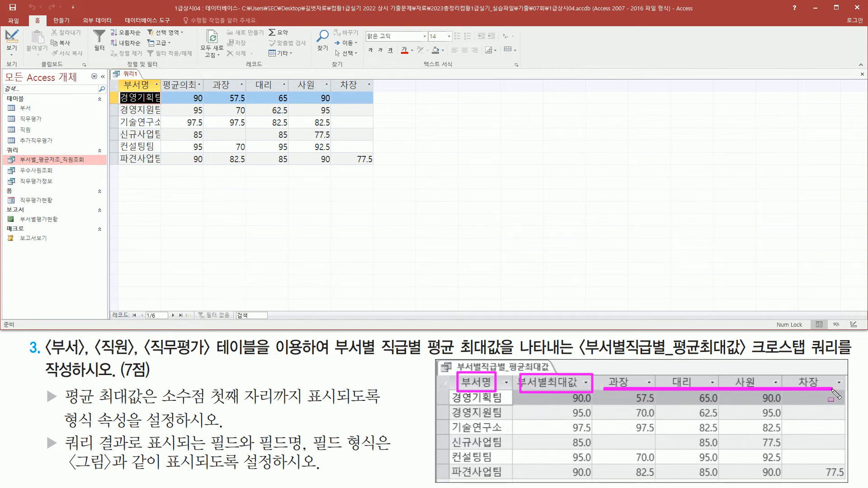
drag(123, 76, 150, 93)
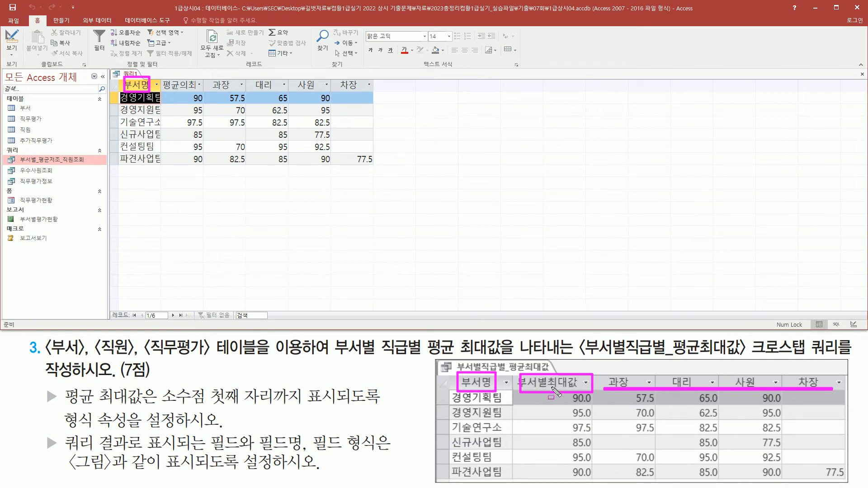
drag(165, 89, 204, 90)
drag(213, 78, 372, 90)
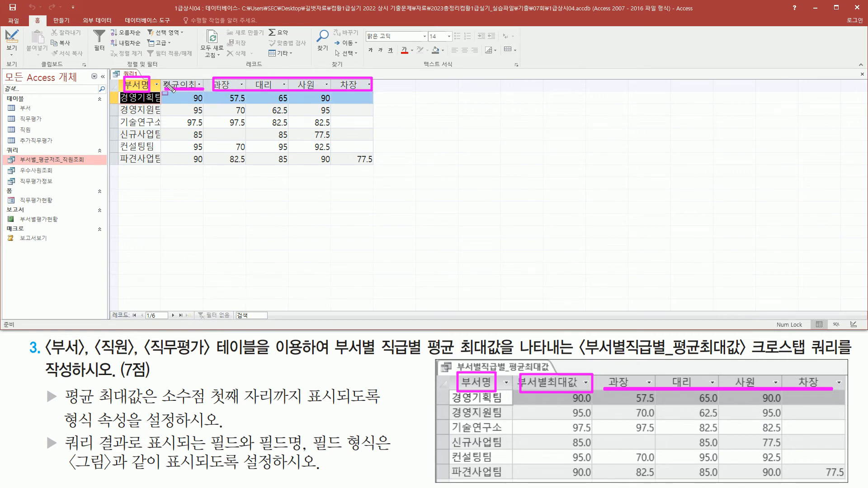
drag(163, 78, 203, 90)
key(Escape)
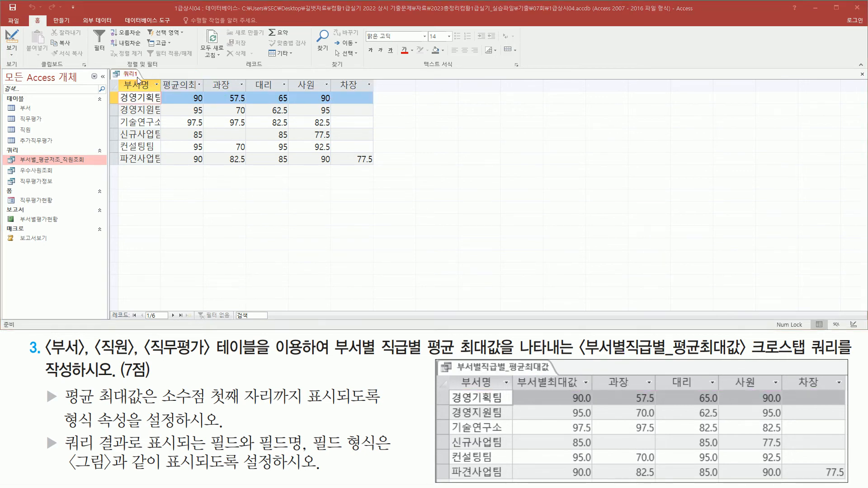
click(7, 36)
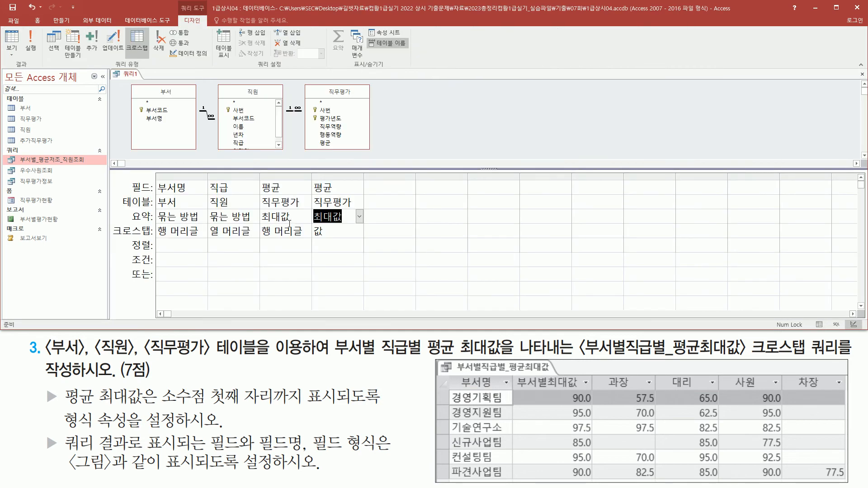
Step: Widen the row-heading 평균 column in the grid and give it the alias 부서별최대값
drag(261, 179, 306, 251)
key(Escape)
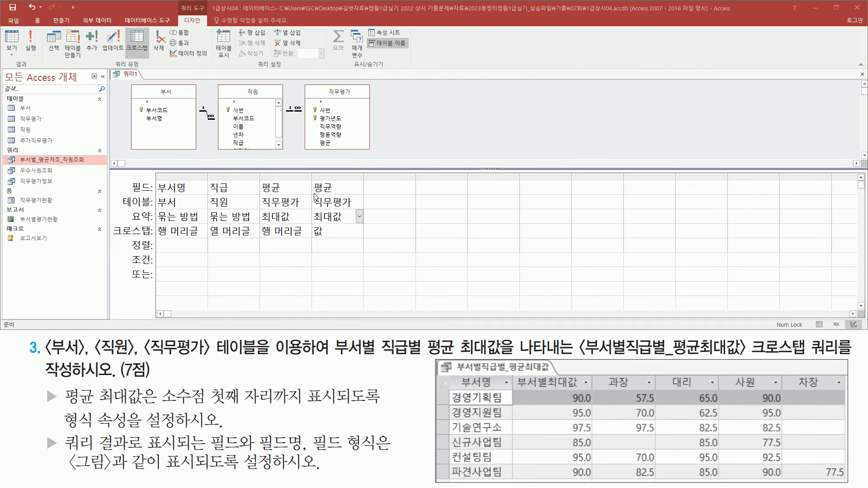
click(310, 176)
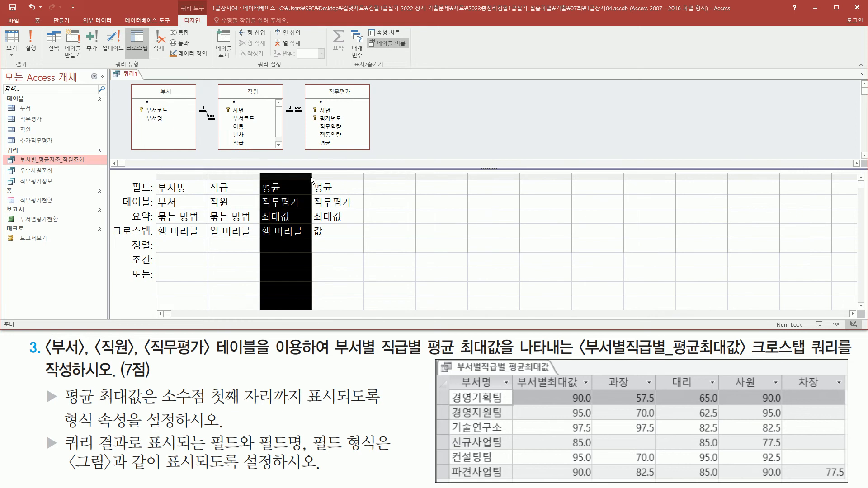
drag(312, 177, 397, 176)
click(289, 189)
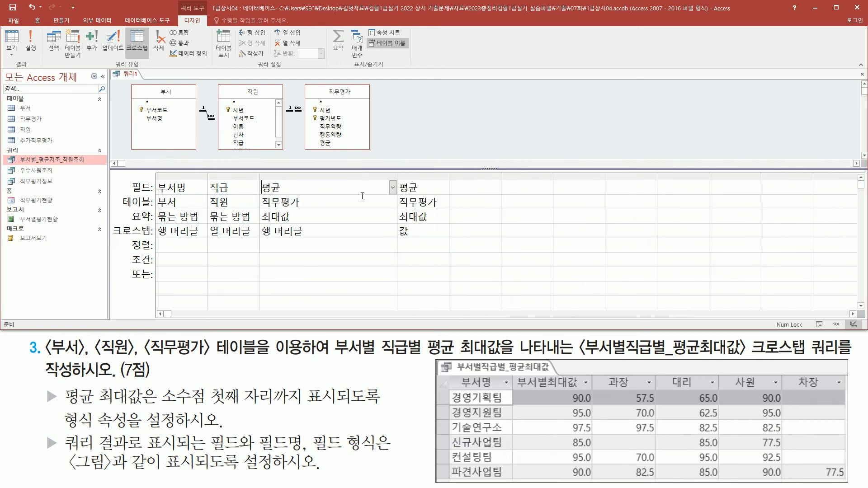
text(부서별)
text(최대값)
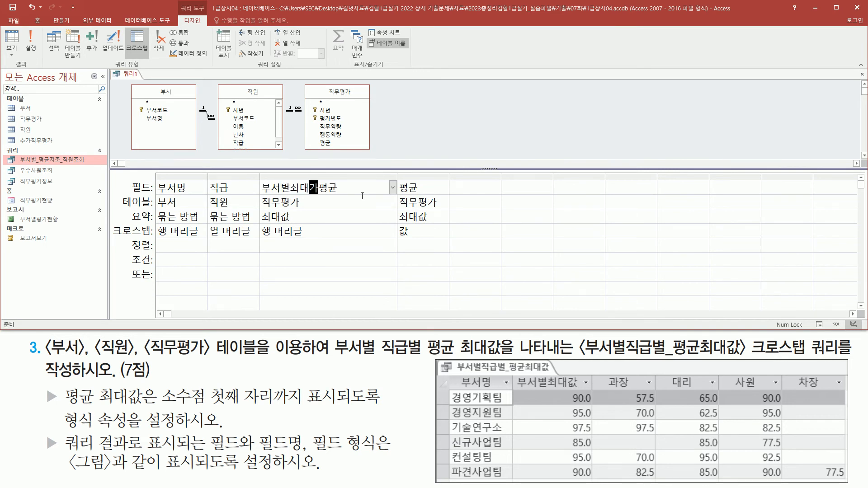
text(:)
key(Tab)
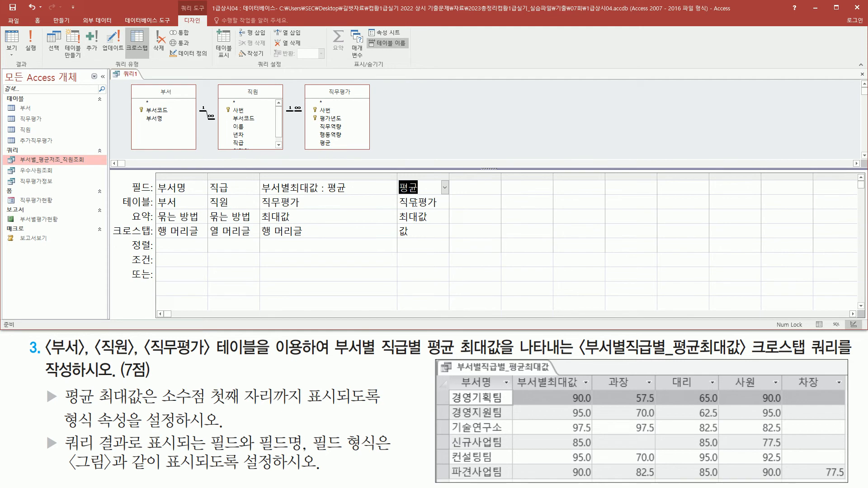
Step: Give the value 평균 column the alias 평균의최대값 and widen it in the design grid to show the full expression
mouse_move(611, 392)
mouse_down()
mouse_move(641, 441)
mouse_move(840, 483)
mouse_up()
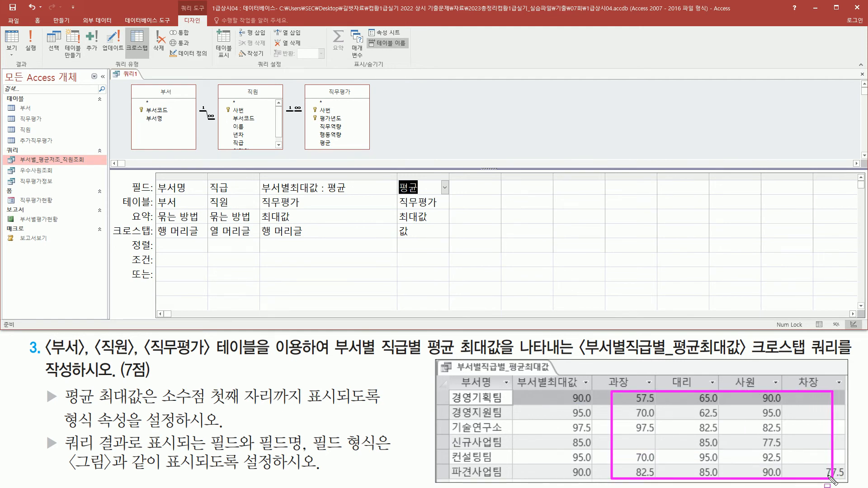
key(Escape)
click(401, 188)
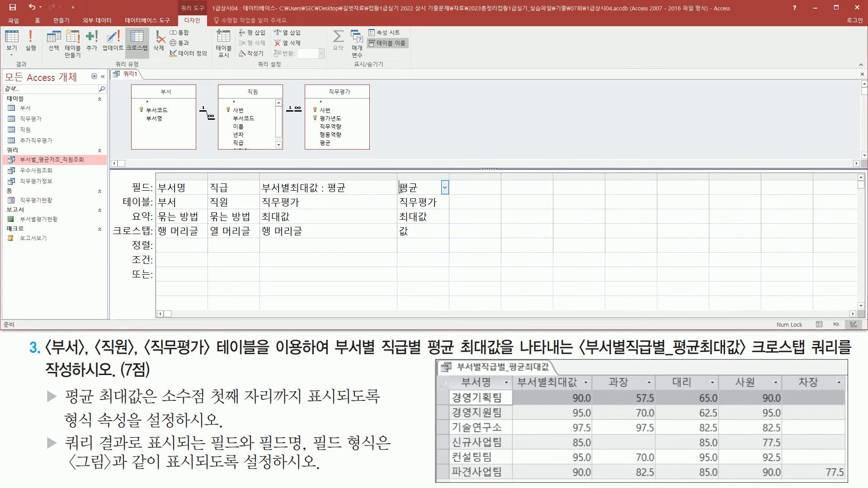
text(평균의)
text(최)
text(대값)
text(:)
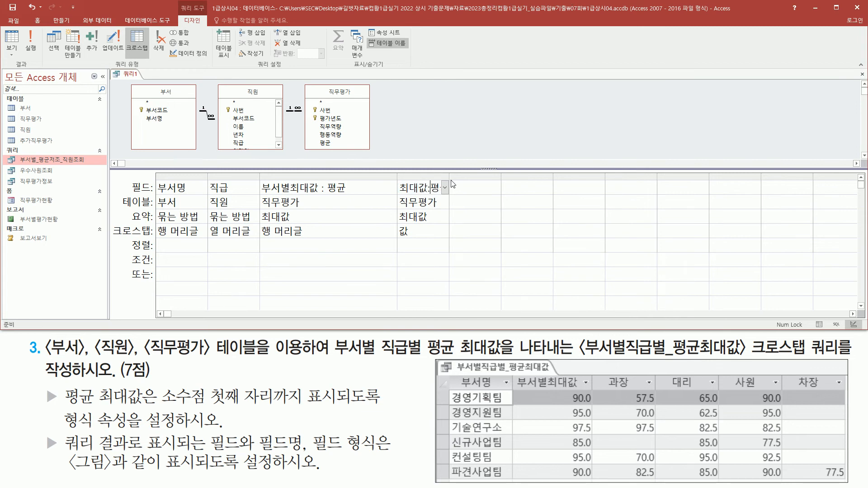
drag(449, 178, 582, 179)
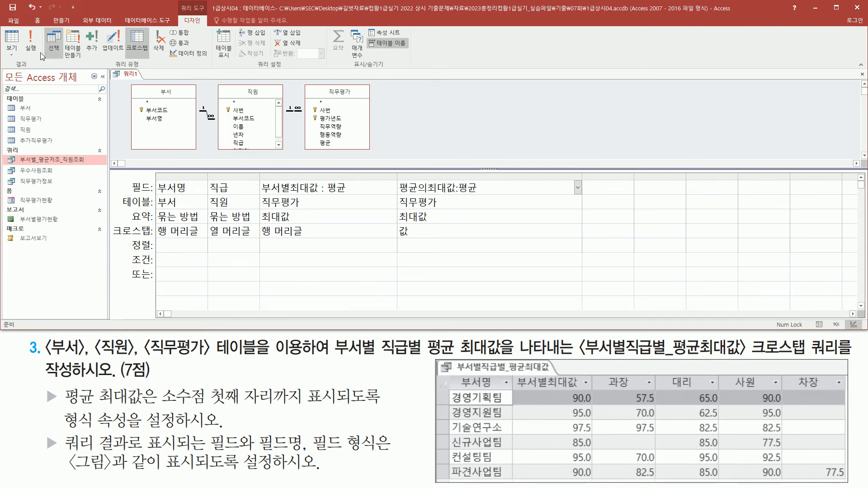
Step: Run the crosstab query and fit the 부서명 and 부서별최대값 columns to their contents
click(31, 45)
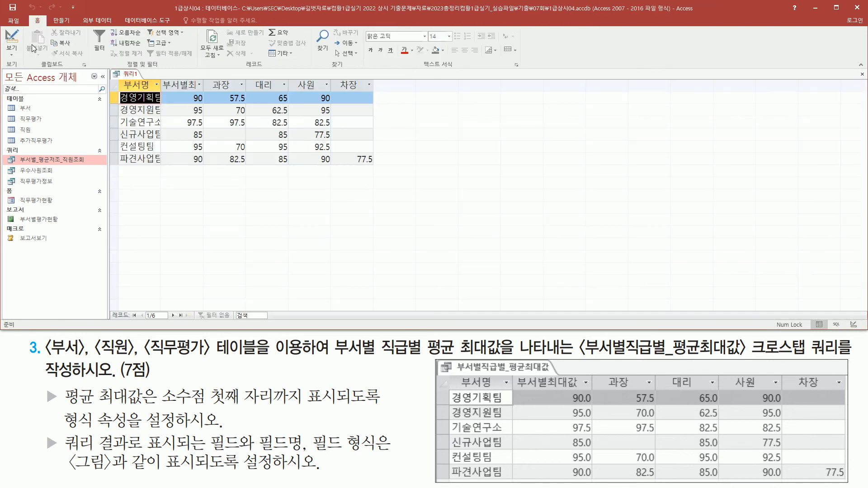
double_click(161, 86)
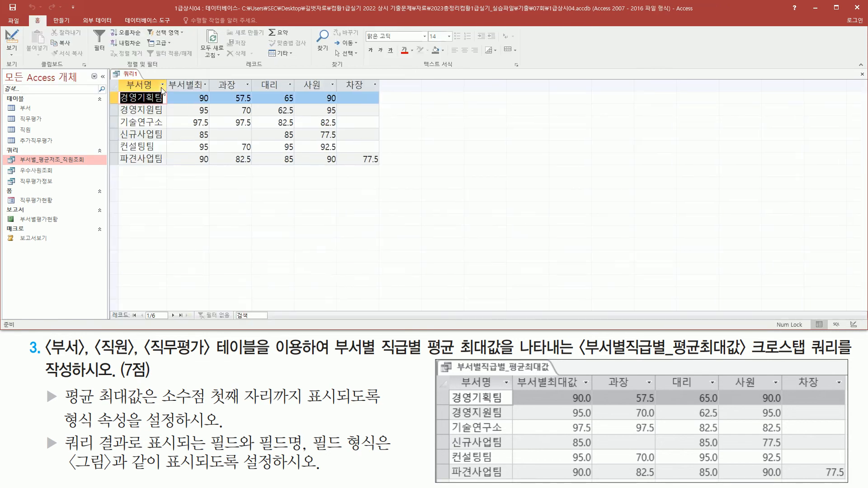
double_click(211, 85)
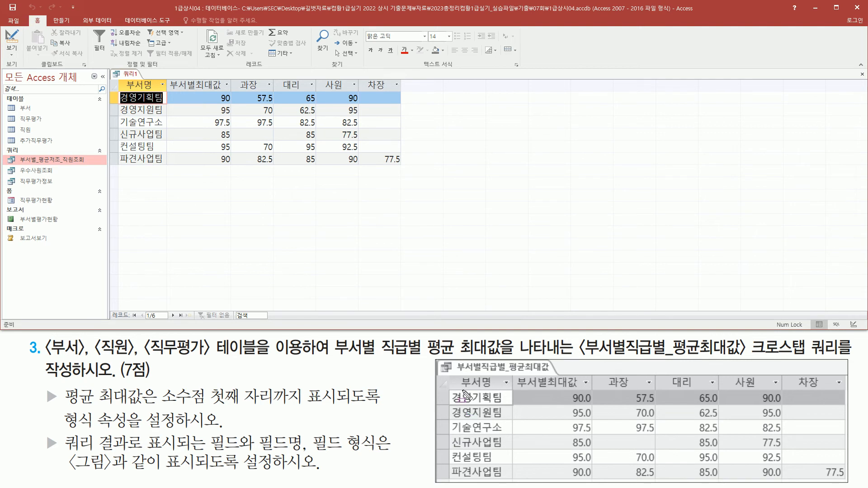
Step: Compare the result's headings, department names and number format with the sample picture and the exam's format requirement, and return to the query design
mouse_move(456, 373)
mouse_down()
mouse_move(512, 391)
mouse_move(502, 390)
mouse_move(827, 397)
mouse_move(841, 390)
mouse_up()
mouse_move(122, 73)
mouse_down()
mouse_move(328, 109)
mouse_move(407, 103)
mouse_move(400, 92)
mouse_up()
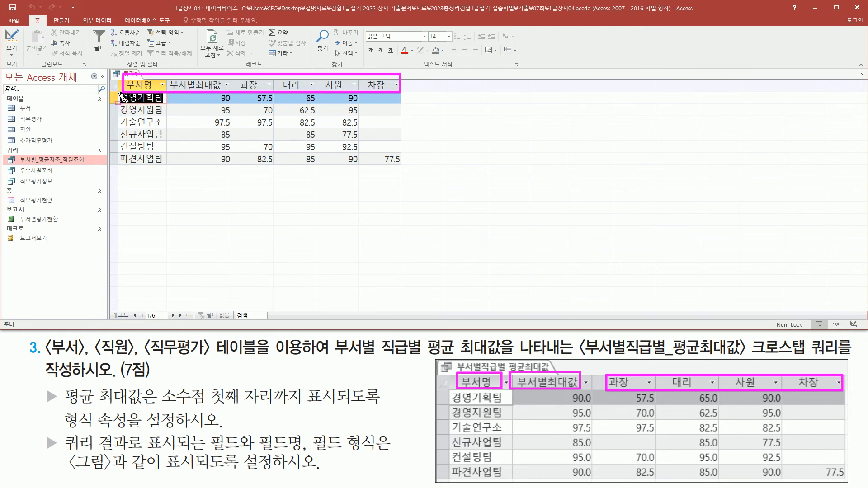
mouse_move(119, 93)
mouse_down()
mouse_move(135, 107)
mouse_move(167, 105)
mouse_move(169, 169)
mouse_up()
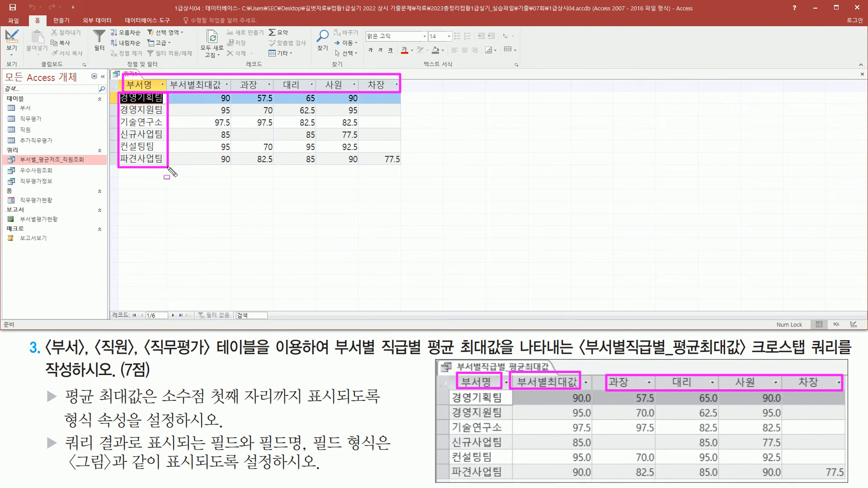
drag(450, 390, 509, 482)
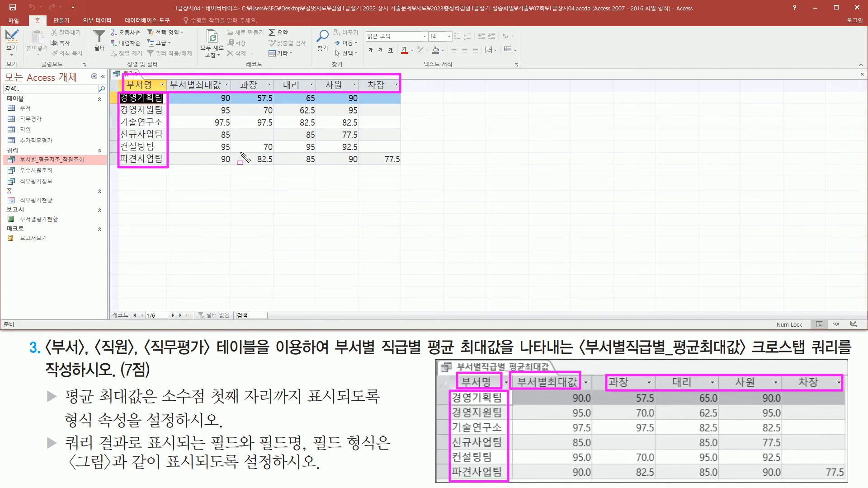
mouse_move(193, 92)
mouse_down()
mouse_move(193, 102)
mouse_move(398, 183)
mouse_move(410, 176)
mouse_up()
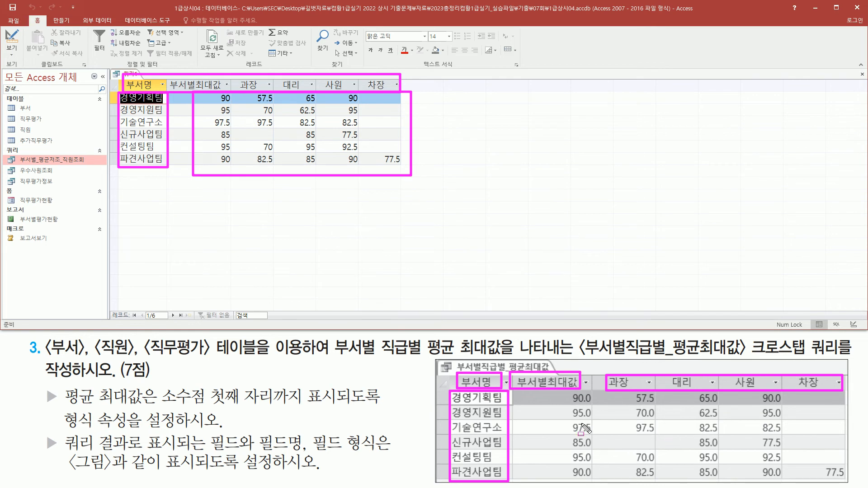
mouse_move(552, 390)
mouse_down()
mouse_move(563, 450)
mouse_move(849, 485)
mouse_up()
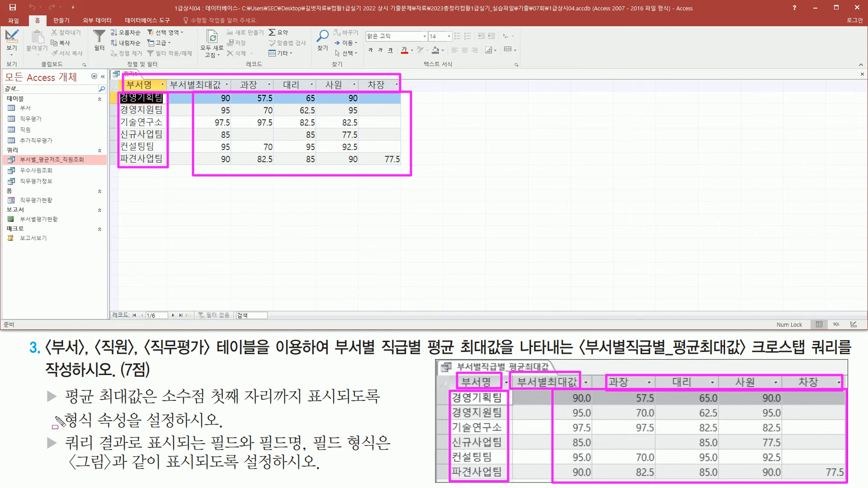
mouse_move(44, 386)
mouse_down()
mouse_move(59, 411)
mouse_move(344, 410)
mouse_up()
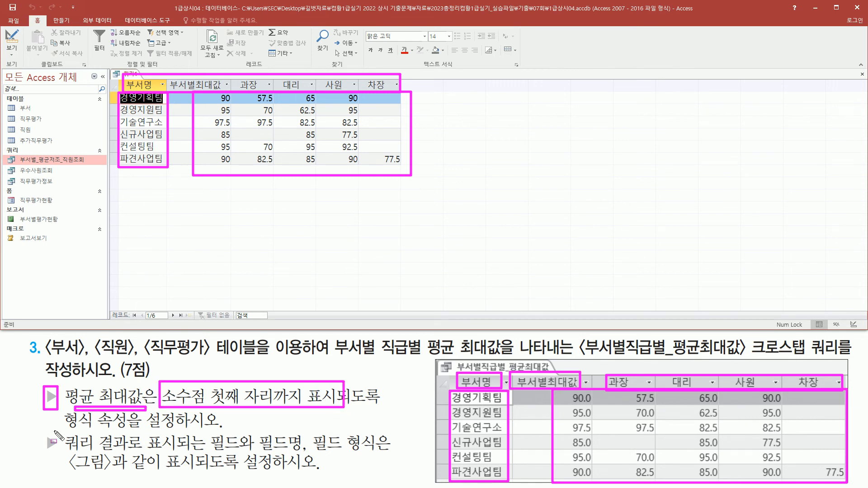
drag(60, 429, 189, 428)
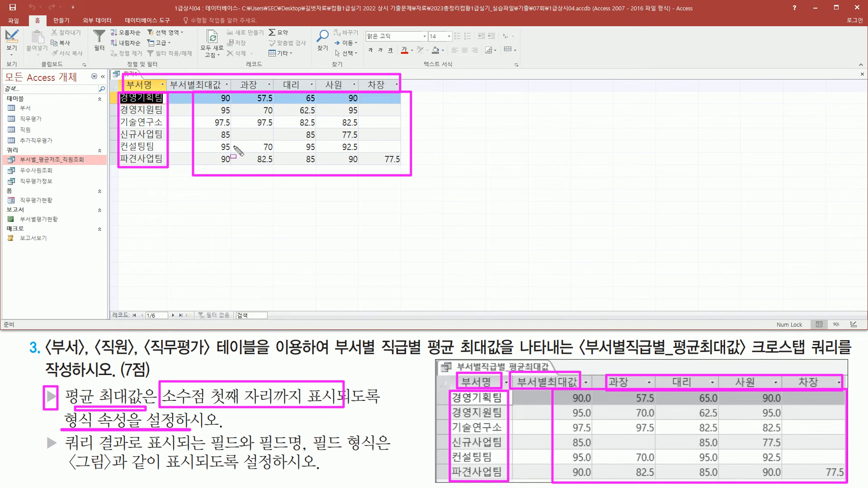
key(Escape)
click(14, 40)
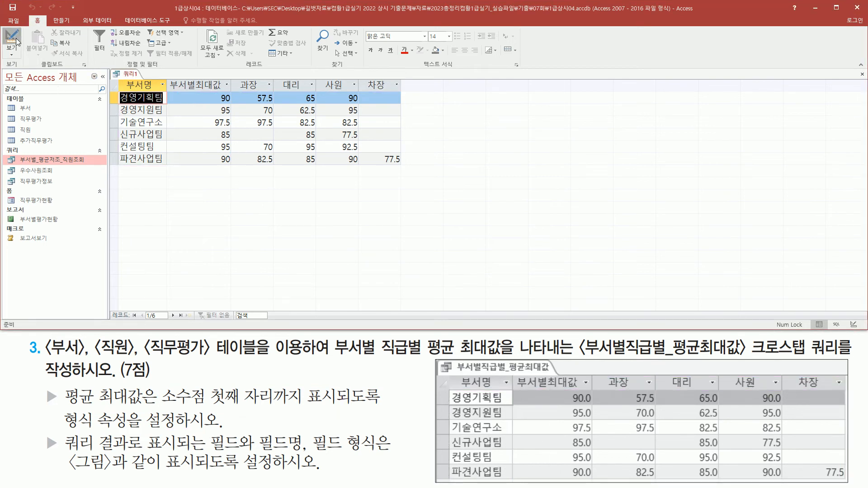
Step: Set the format property of the 부서별최대값 row-heading column to 0.0
click(299, 193)
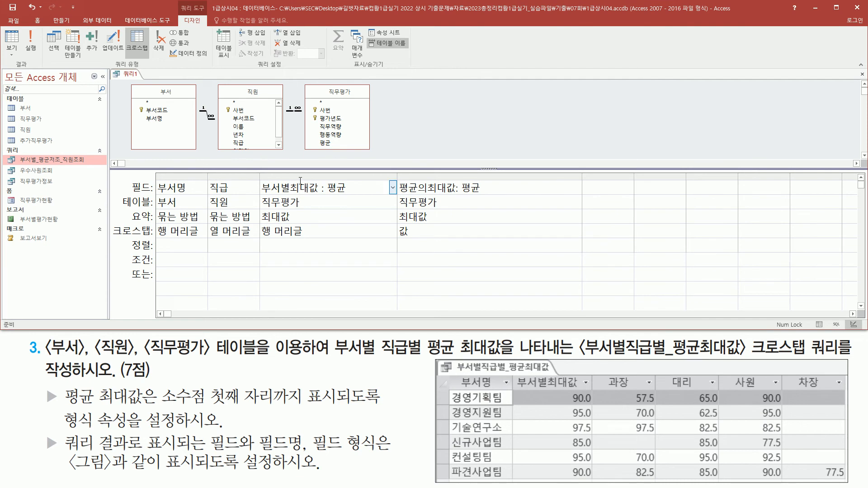
click(302, 178)
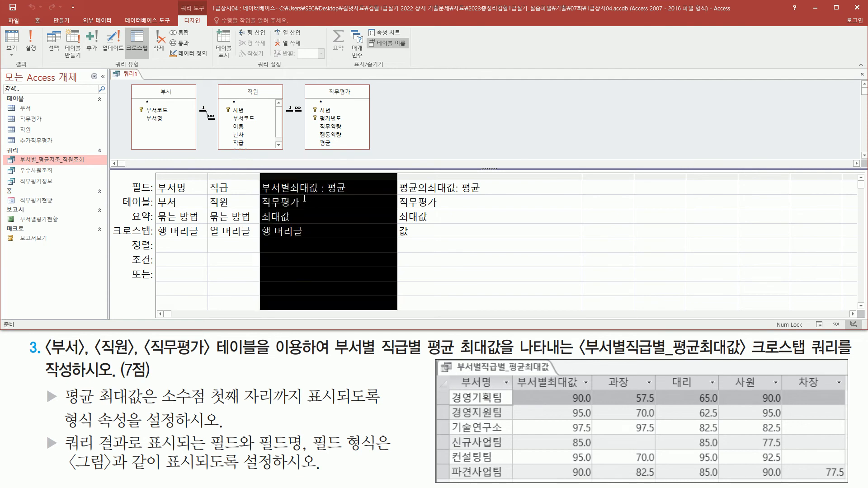
right_click(317, 194)
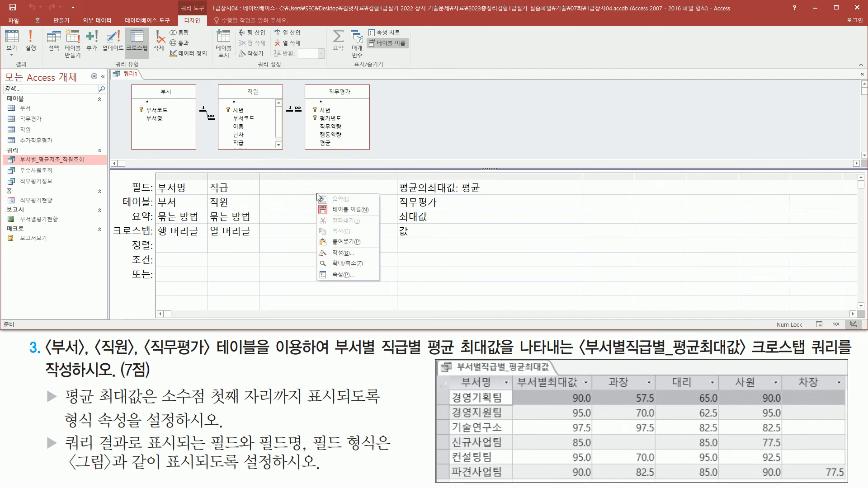
click(344, 274)
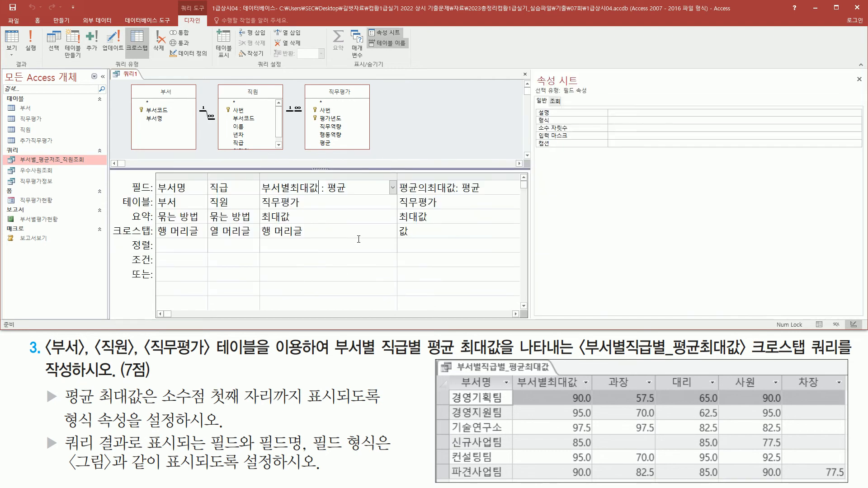
key(ctrl+shift+d)
drag(536, 95, 554, 126)
key(Escape)
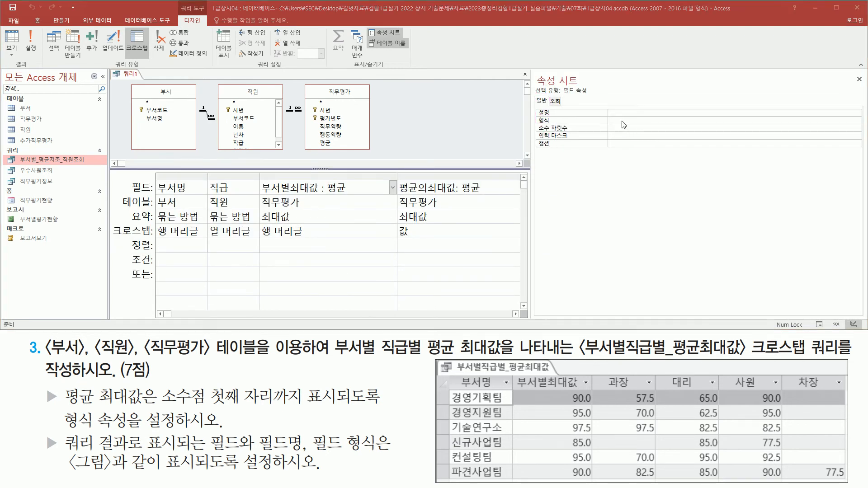
click(624, 121)
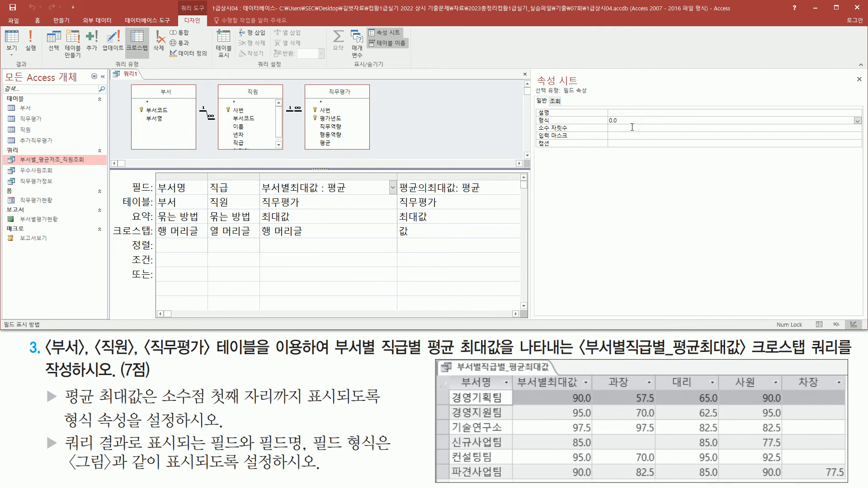
Step: Set the format property of the 평균의최대값 value column to 0.0 and close the property sheet
key(ctrl+shift+d)
drag(396, 171, 493, 253)
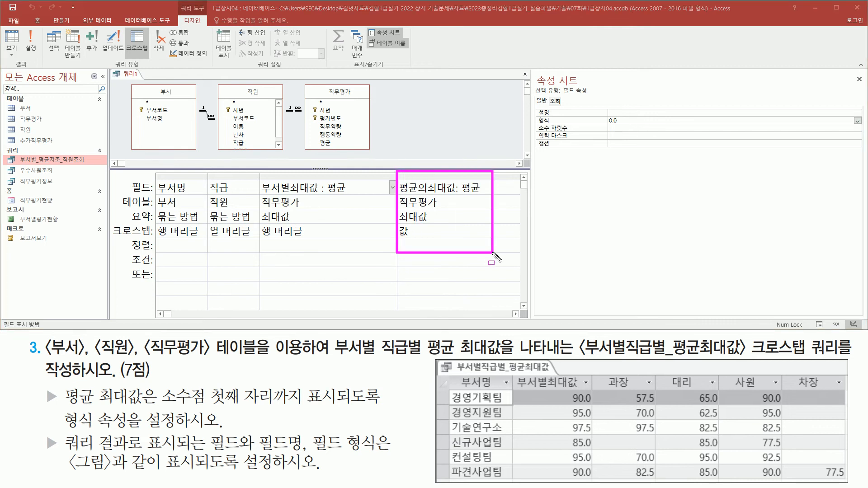
key(Escape)
click(451, 176)
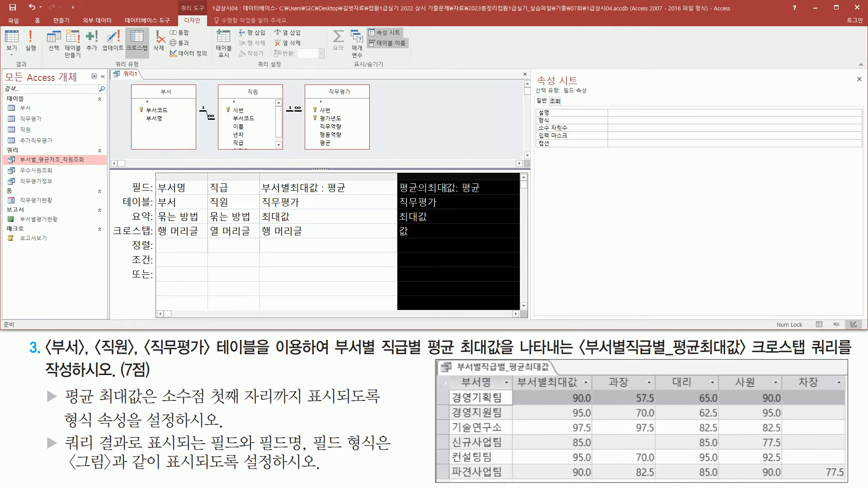
click(621, 121)
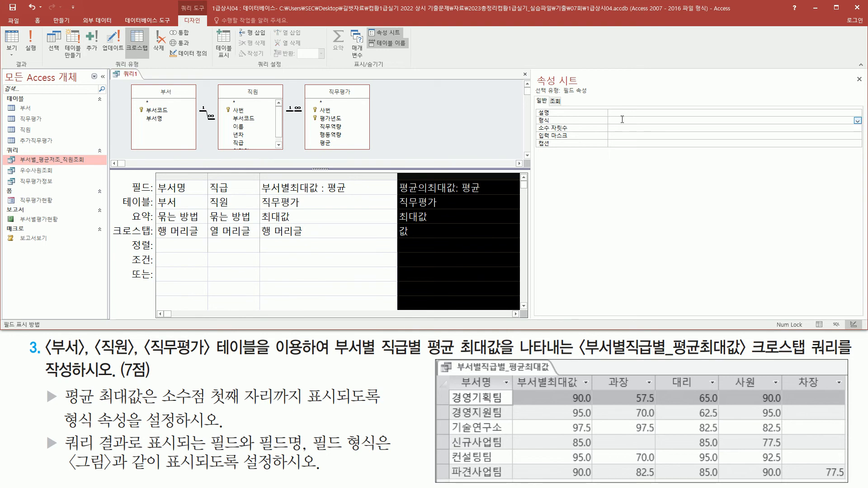
key(Return)
click(615, 71)
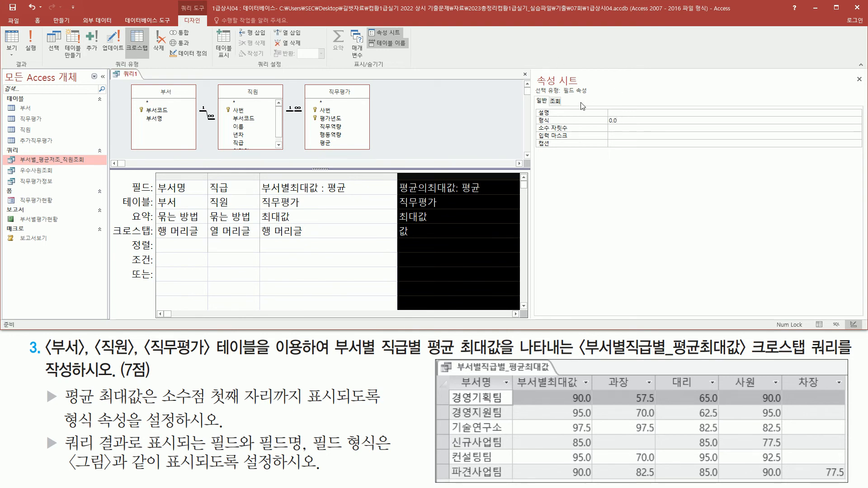
click(858, 80)
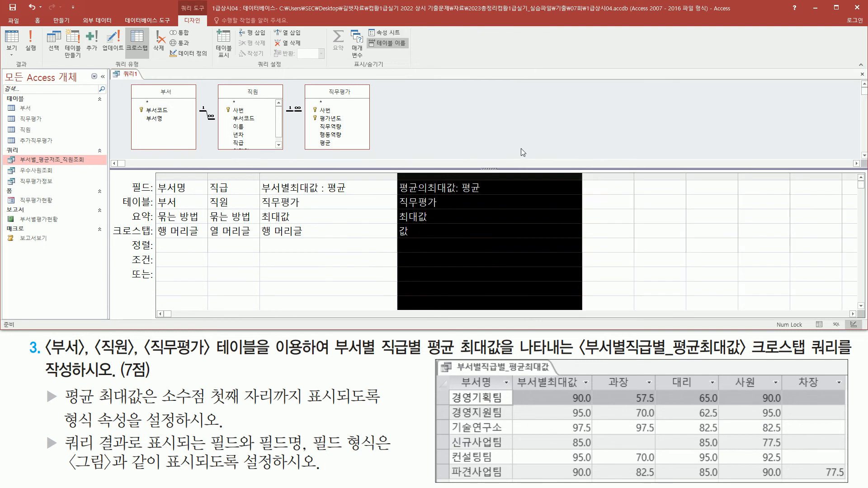
Step: Run the query again and check the decimal display of the maximum values in every column
click(31, 50)
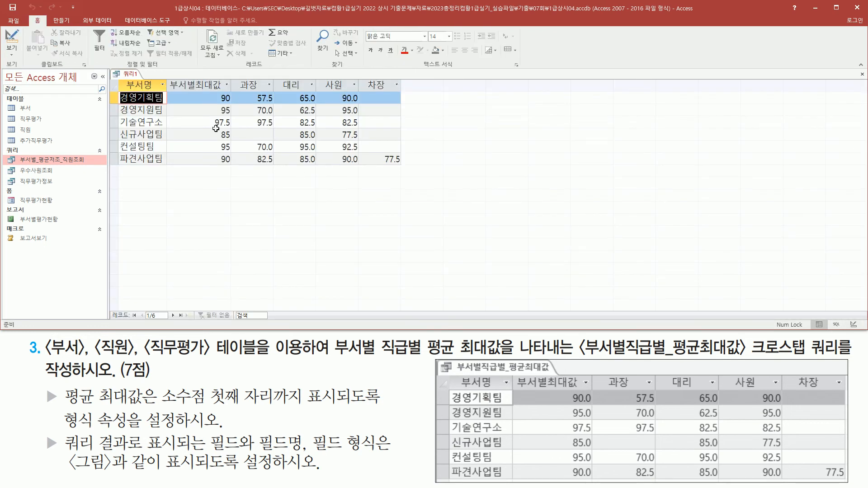
mouse_move(183, 90)
mouse_down()
mouse_move(320, 165)
mouse_move(405, 168)
mouse_up()
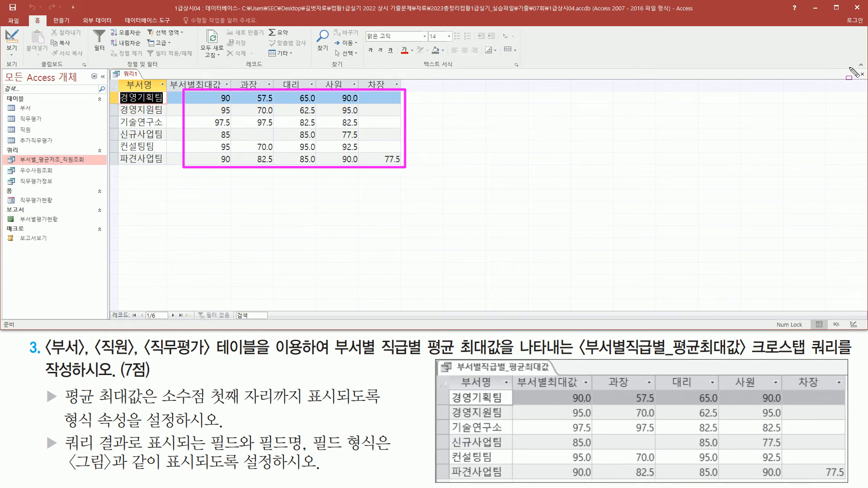
key(Escape)
Step: Close the query, saving its changes under the name 부서별직급별_평균최대값
click(862, 75)
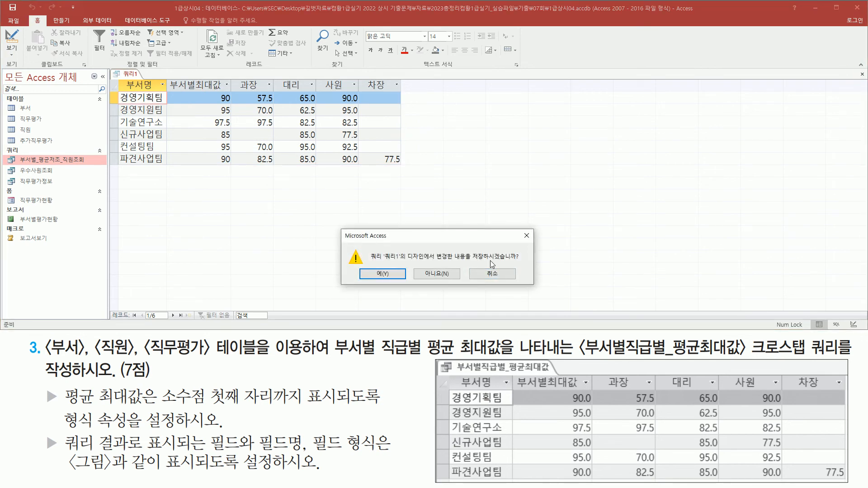
click(382, 274)
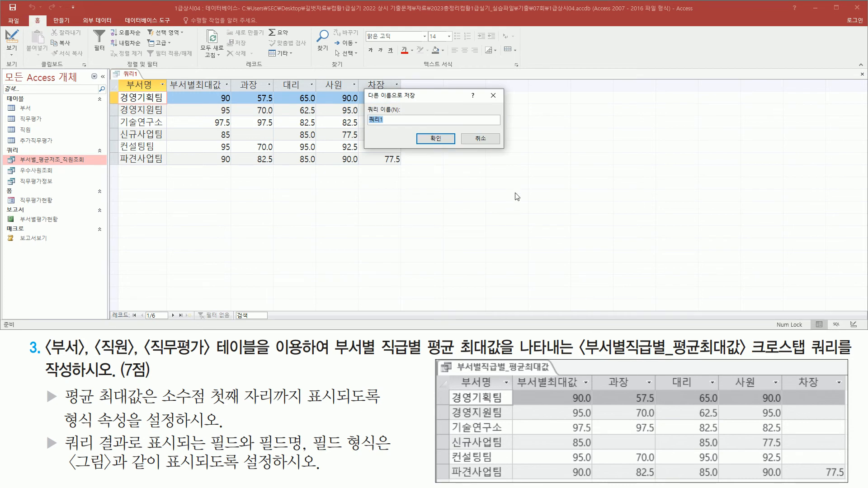
text(ㅂ)
text(서별직ㄱ)
text(별)
text(_평ㄱ)
text(최대값)
click(435, 138)
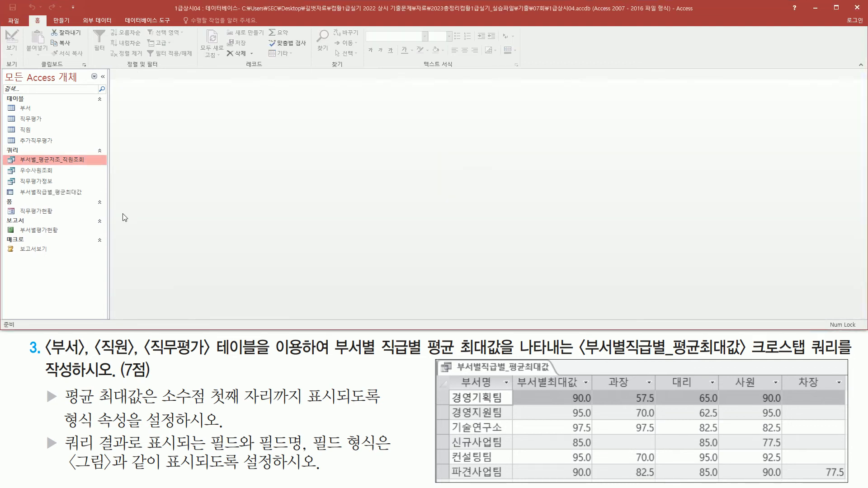
Step: Reopen the saved query 부서별직급별_평균최대값 and check the decimal display of its maximum values
drag(18, 188, 94, 199)
key(Escape)
click(83, 192)
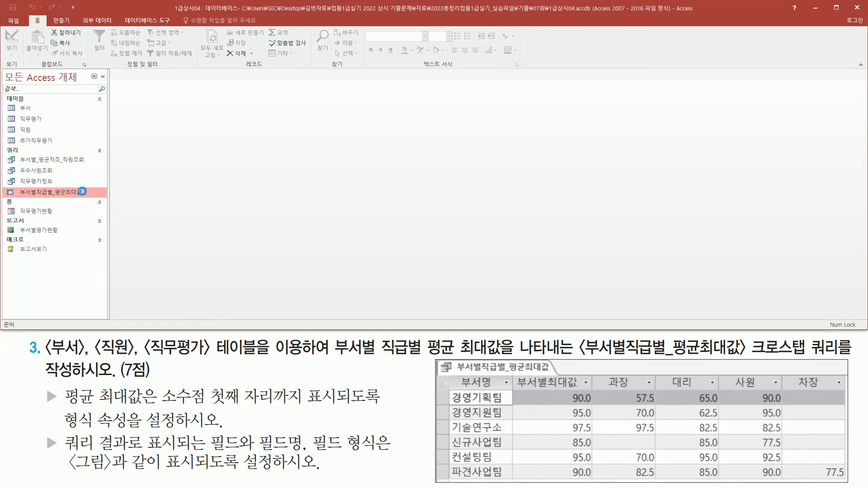
double_click(82, 192)
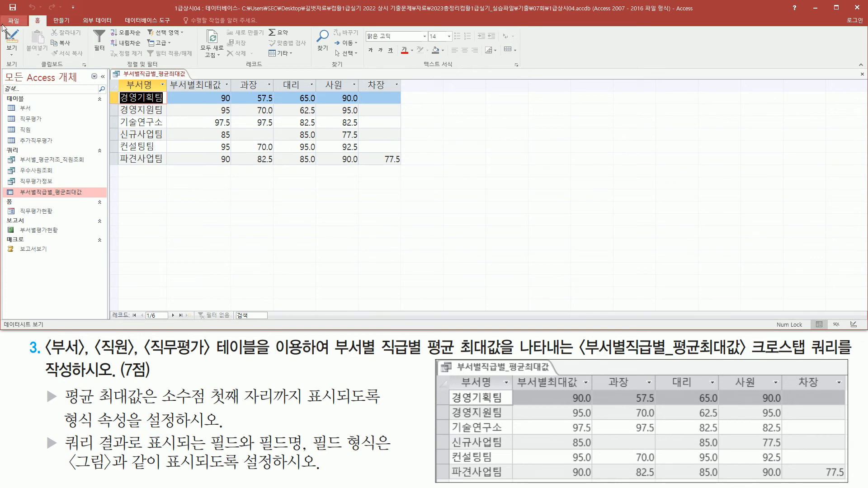
Step: In the query's design, set the format property of the 부서별최대값 and 평균의최대값 columns to 0.0
click(10, 38)
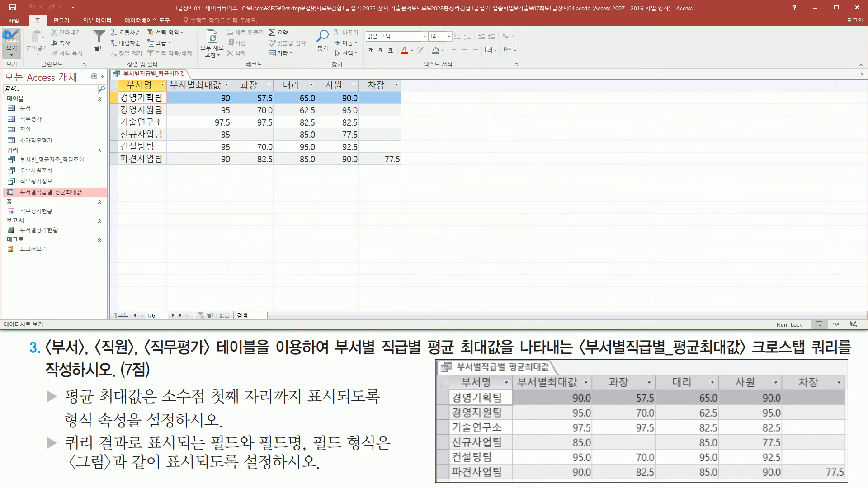
click(282, 170)
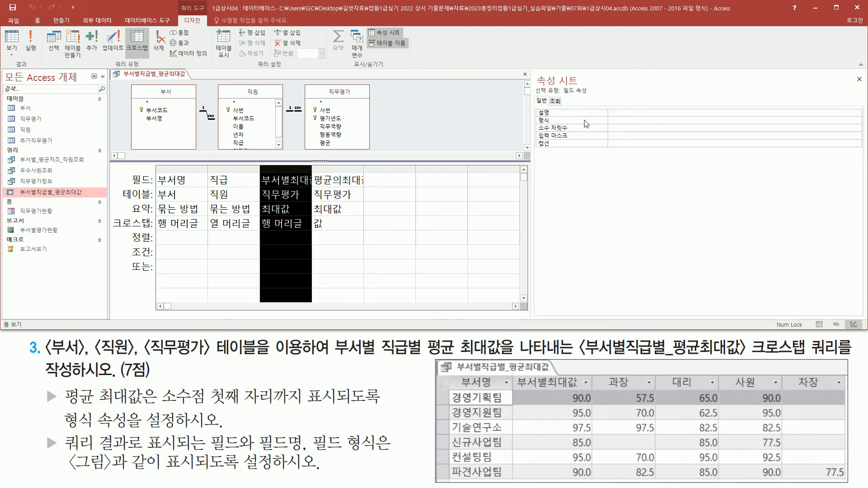
click(617, 121)
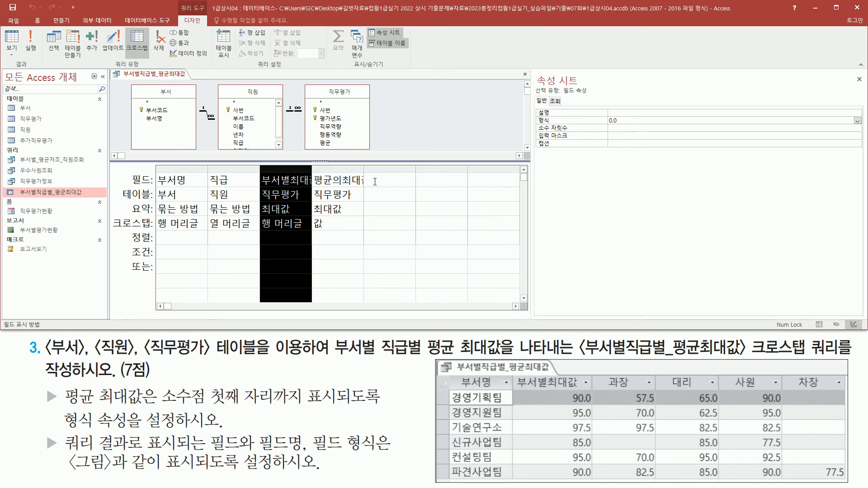
click(347, 168)
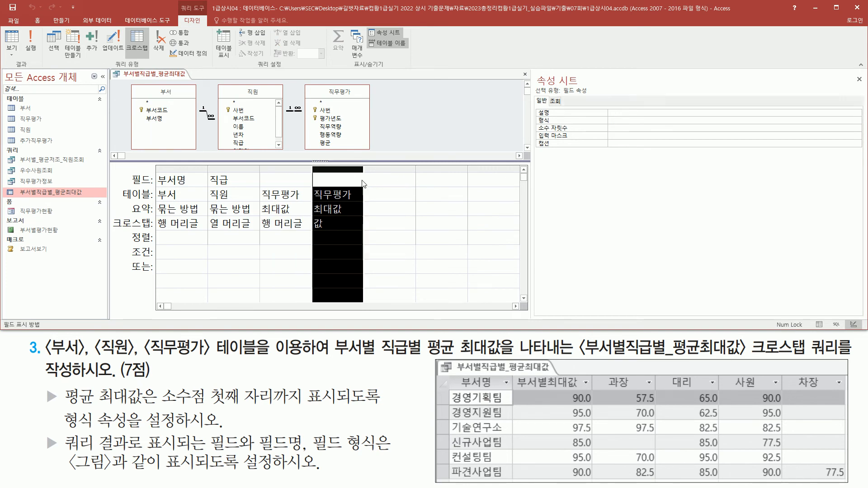
click(615, 119)
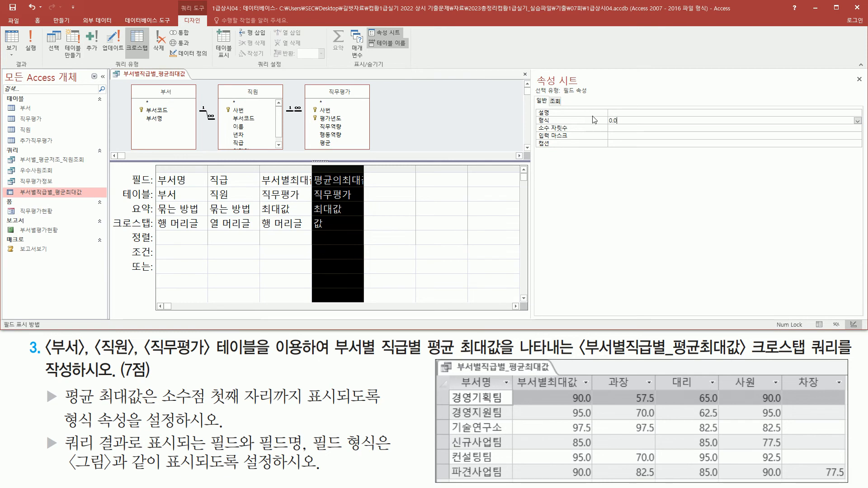
Step: Run the query and compare its fields, field names and number formats with the sample result
click(34, 44)
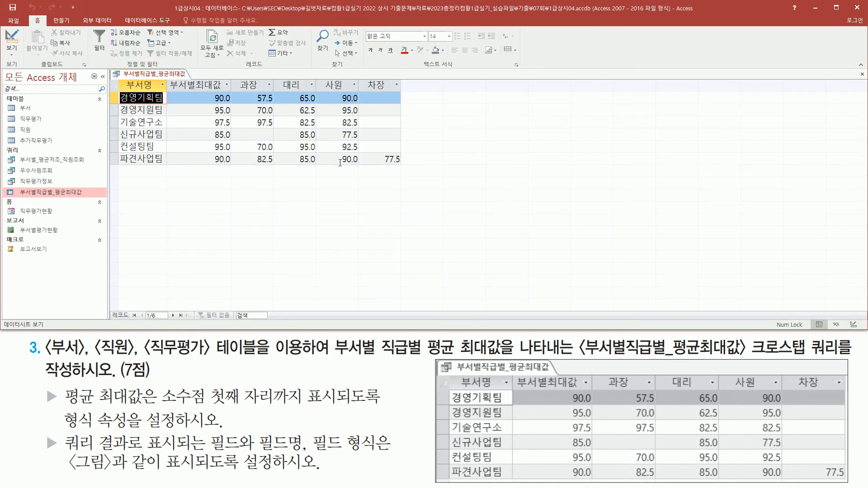
mouse_move(203, 93)
mouse_down()
mouse_move(222, 150)
mouse_move(405, 168)
mouse_up()
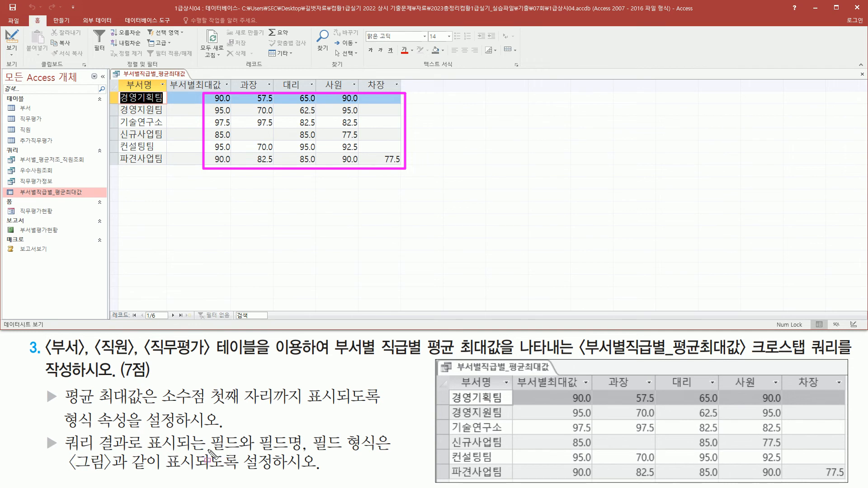
drag(208, 451, 382, 452)
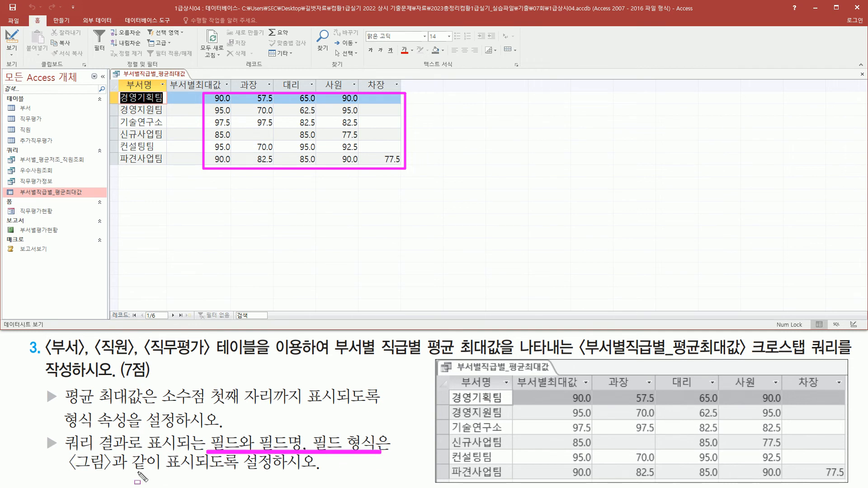
drag(79, 475, 320, 475)
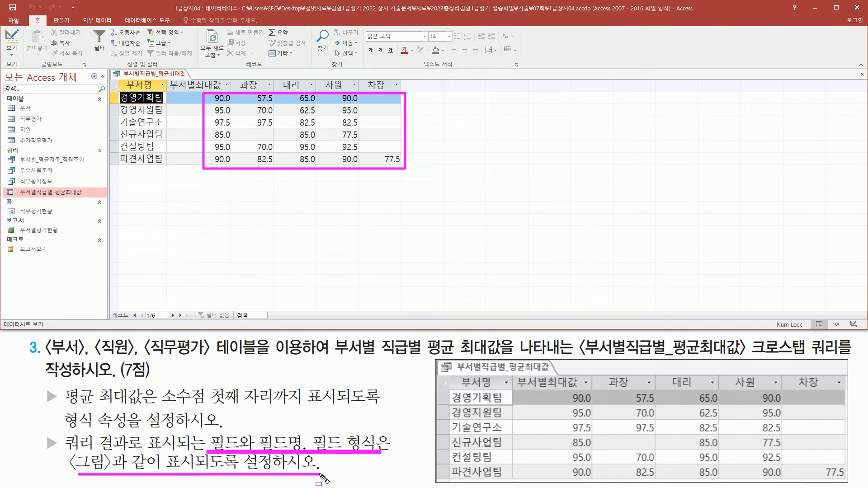
key(Escape)
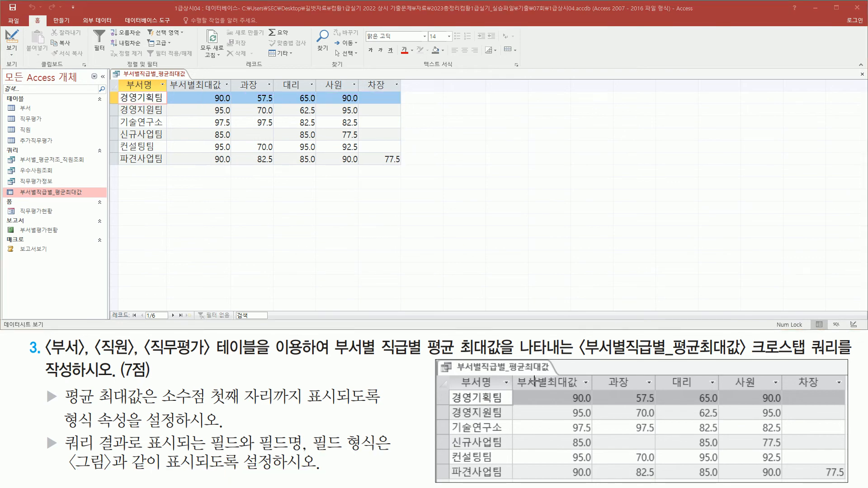
mouse_move(451, 373)
mouse_down()
mouse_move(486, 418)
mouse_move(850, 486)
mouse_up()
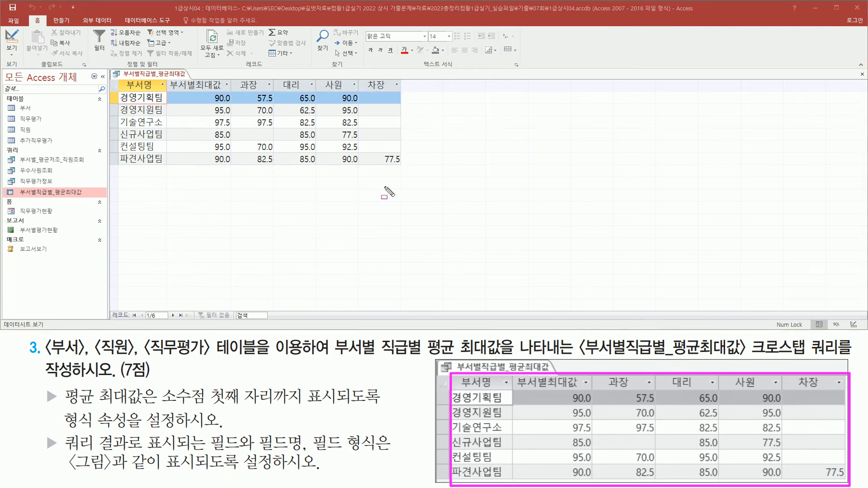
mouse_move(118, 80)
mouse_down()
mouse_move(372, 172)
mouse_move(409, 171)
mouse_up()
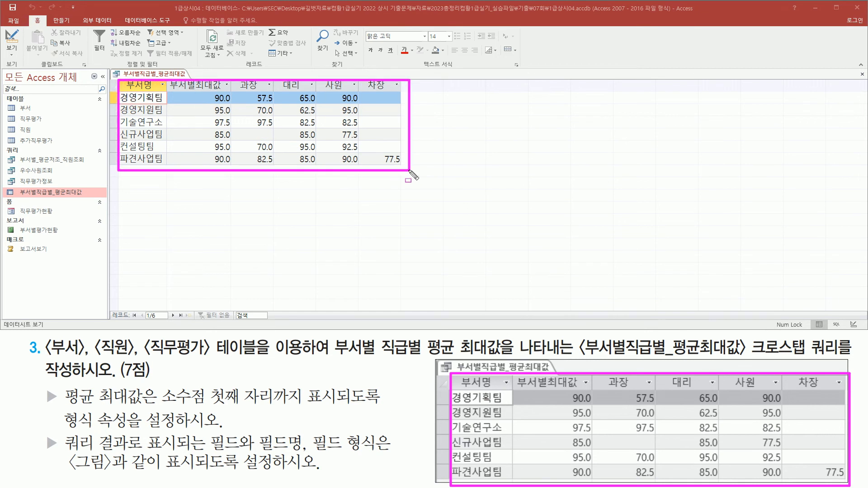
key(Escape)
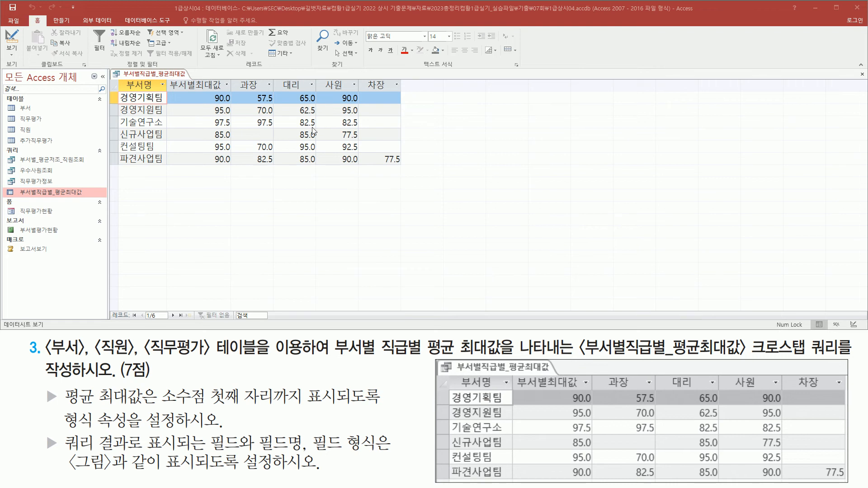
Step: Close the 부서별직급별_평균최대값 query and save its design changes
click(863, 76)
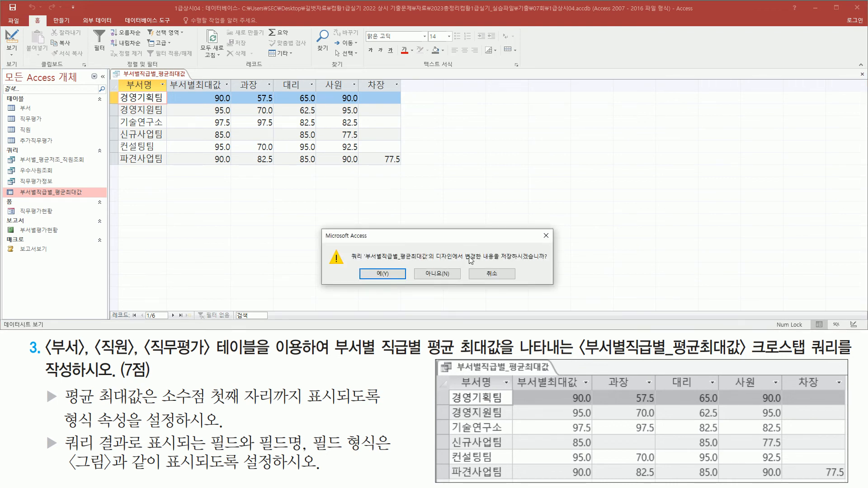
click(394, 275)
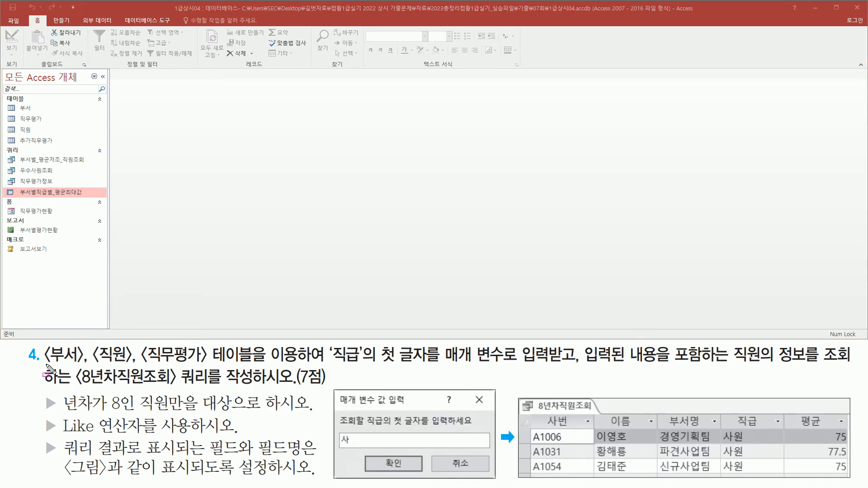
Step: Read task 4's requirements for the 8년차직원조회 query: source tables, 직급 parameter, 년차 condition, Like operator and displayed fields
drag(85, 367, 547, 363)
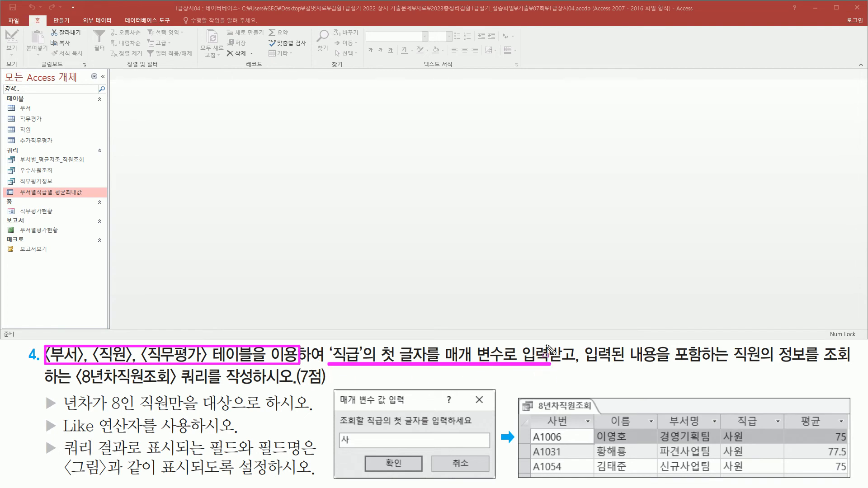
mouse_move(584, 344)
mouse_down()
mouse_move(602, 373)
mouse_move(850, 369)
mouse_up()
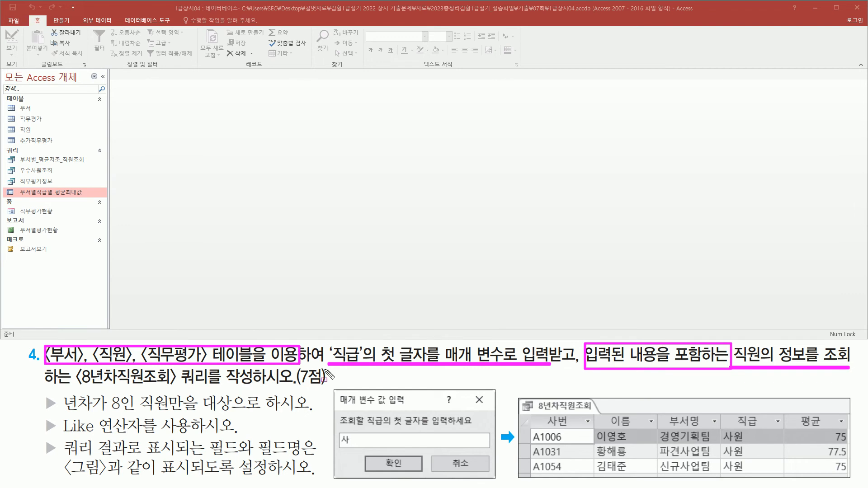
drag(80, 385, 323, 387)
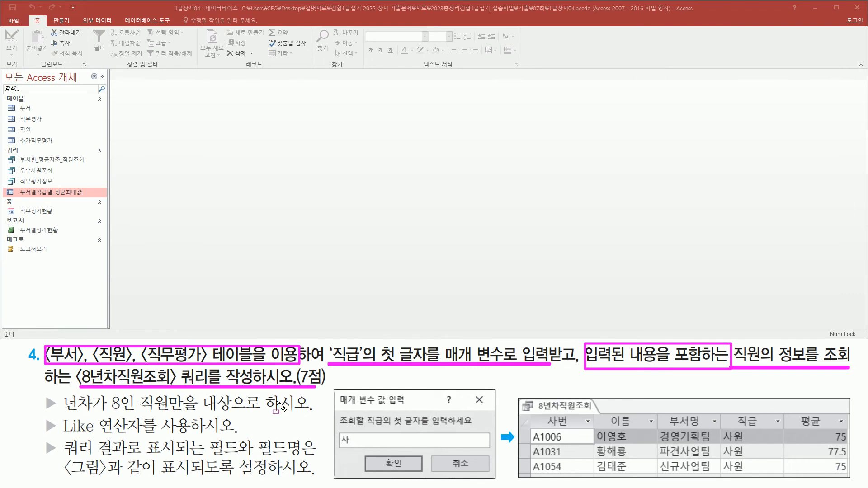
drag(60, 411, 291, 412)
mouse_move(63, 436)
mouse_down()
mouse_move(218, 436)
mouse_move(303, 457)
mouse_up()
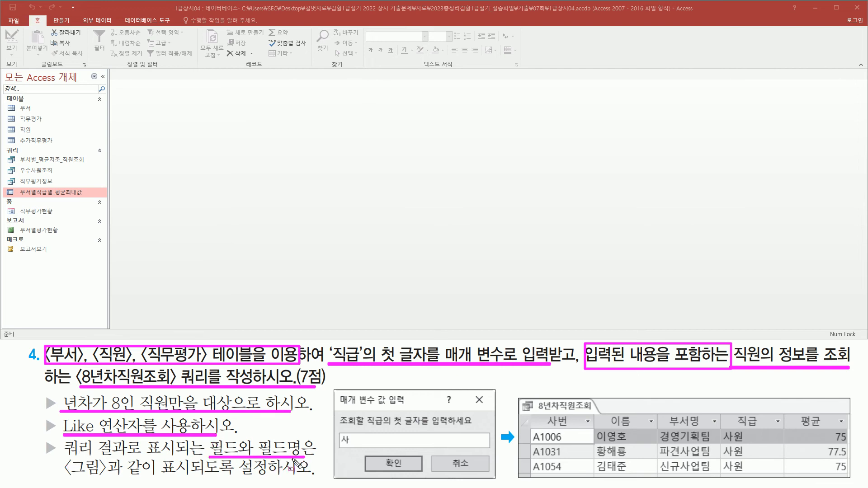
drag(56, 476, 307, 476)
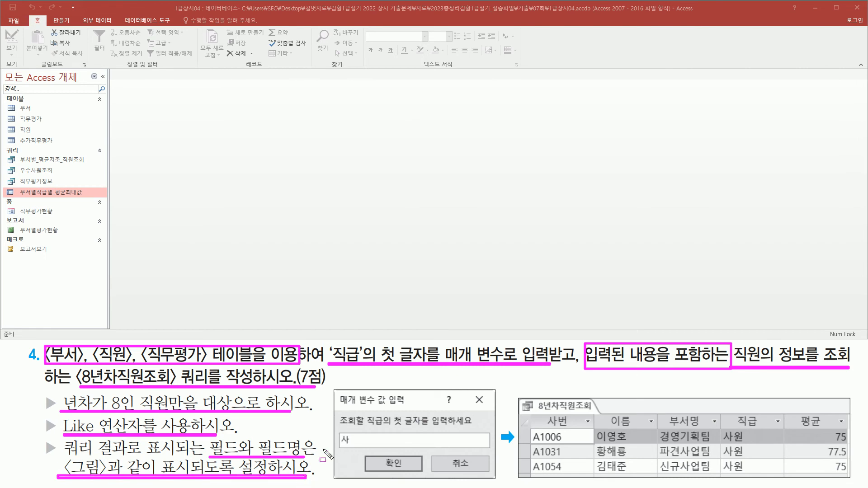
key(Escape)
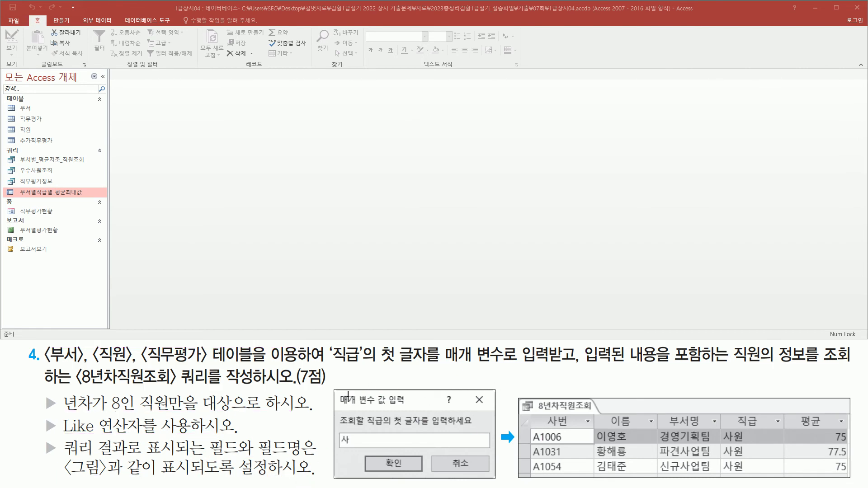
Step: Examine task 4's sample parameter prompt and how its entry 사 relates to the 직급 values in the sample result
mouse_move(334, 390)
mouse_down()
mouse_move(358, 452)
mouse_move(495, 478)
mouse_up()
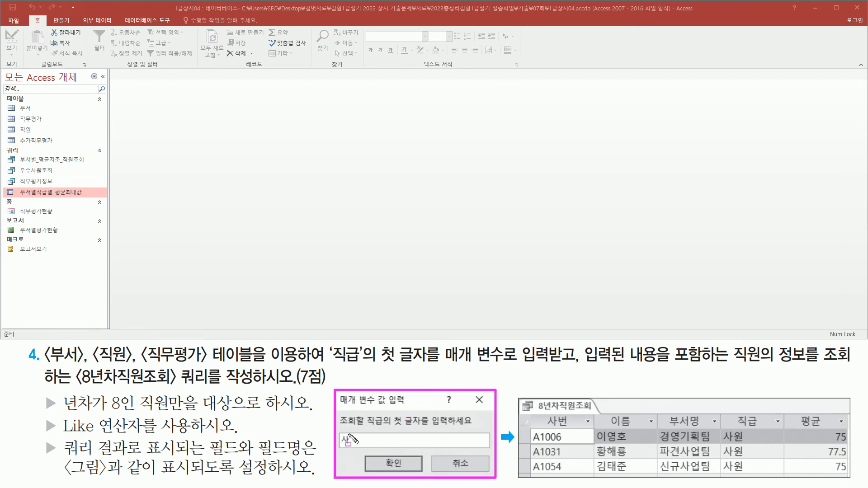
drag(342, 434, 350, 448)
drag(720, 427, 749, 474)
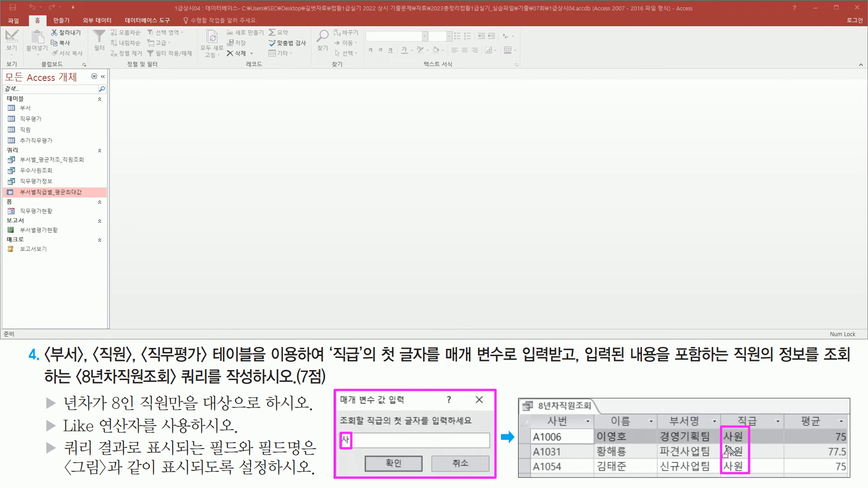
drag(677, 367, 732, 367)
drag(528, 415, 856, 485)
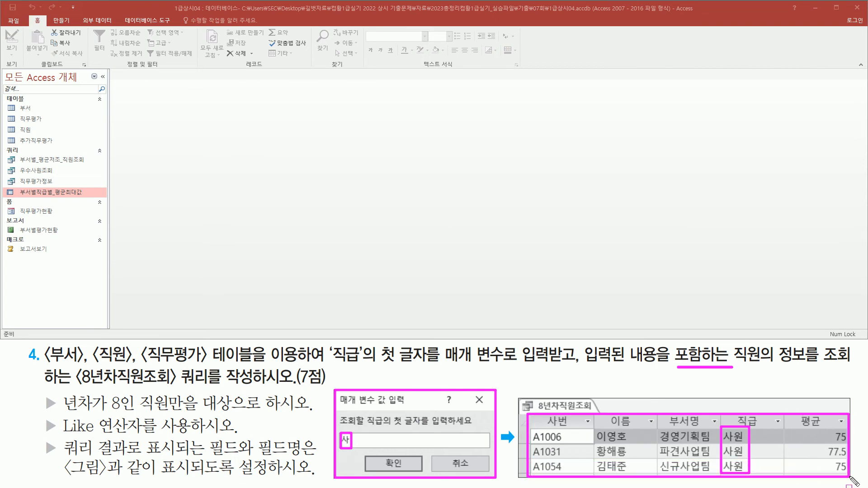
key(Escape)
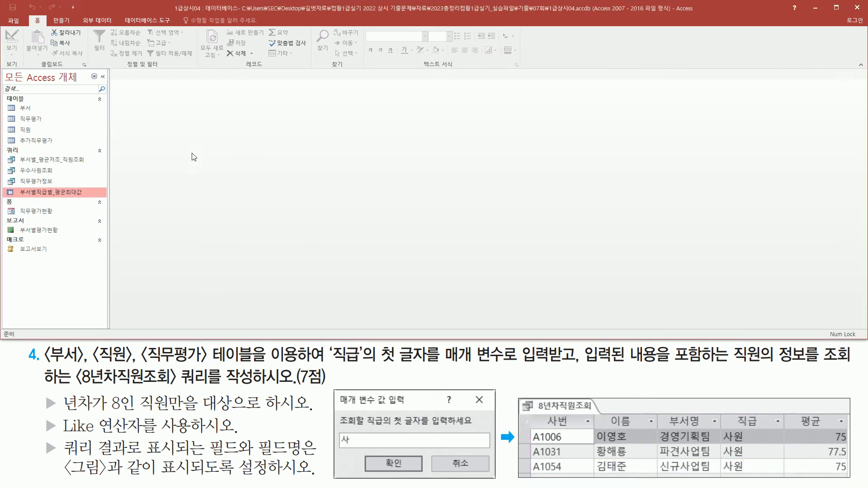
Step: Create a new query in design view with the 부서, 직원 and 직무평가 tables
click(61, 21)
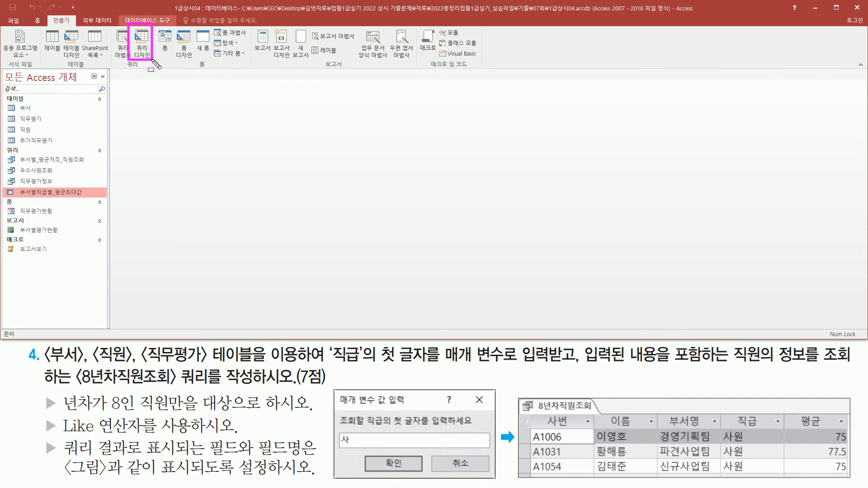
click(142, 42)
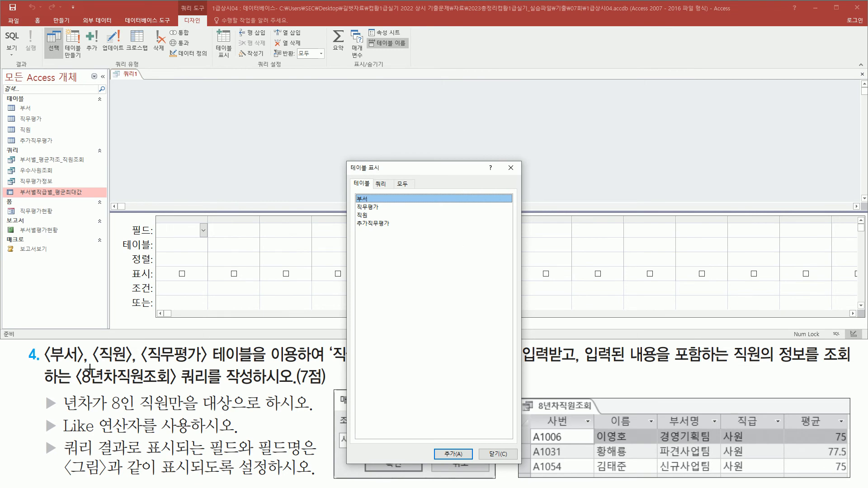
drag(44, 363, 296, 362)
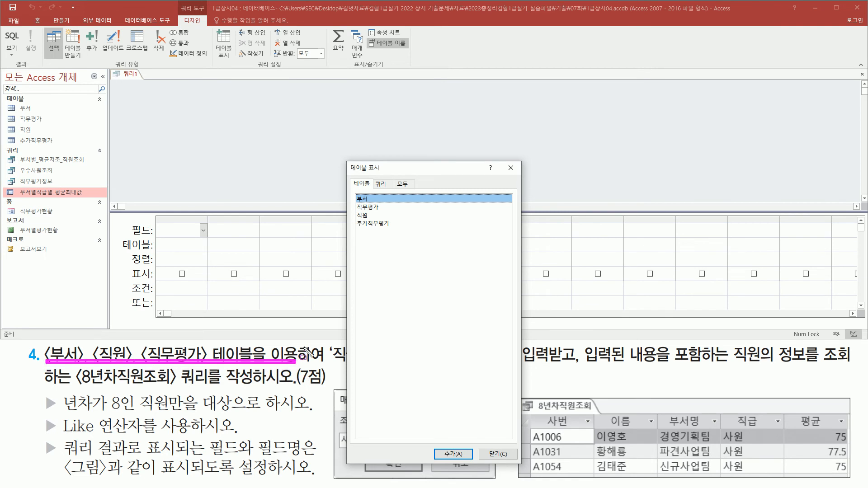
key(Escape)
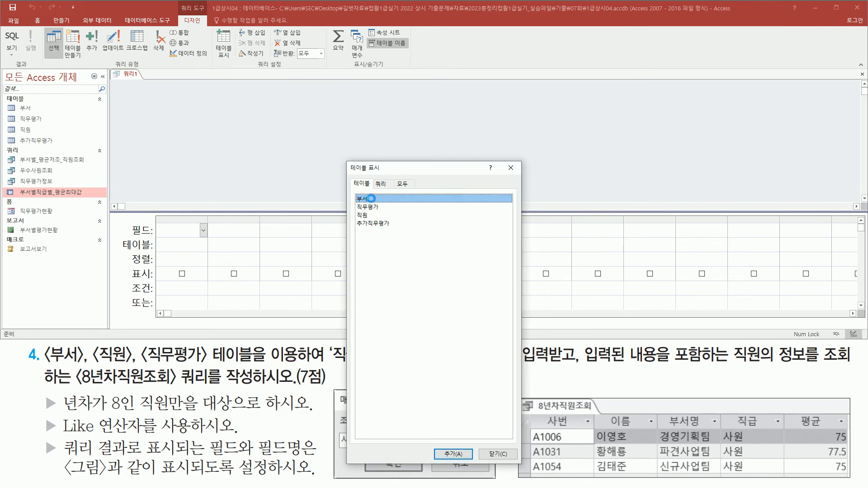
double_click(371, 199)
double_click(377, 215)
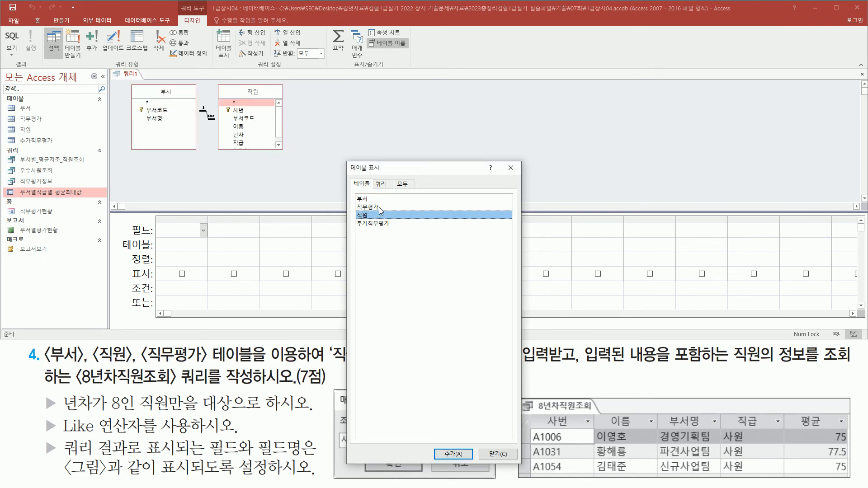
double_click(379, 207)
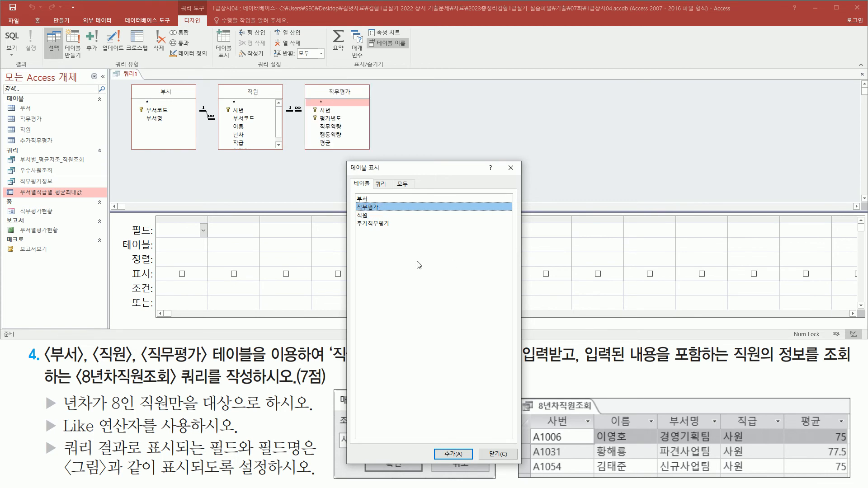
click(509, 171)
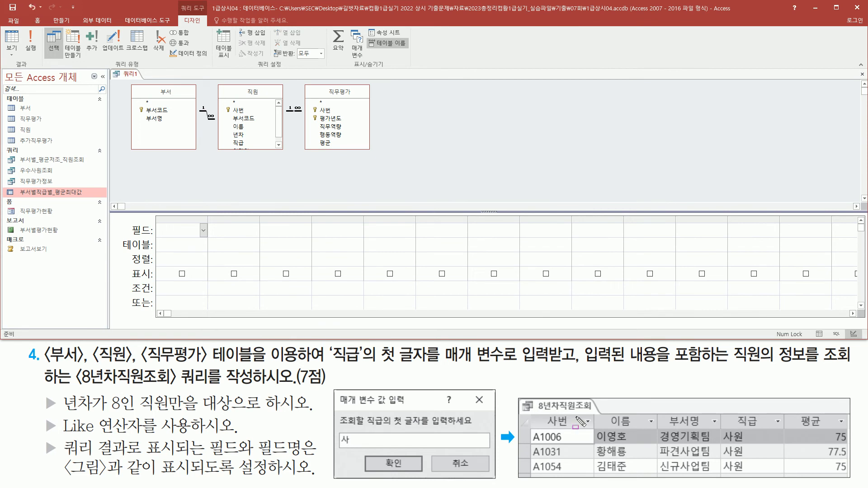
Step: Add the 사번 and 이름 fields from the 직원 table to the query grid
drag(530, 415, 852, 435)
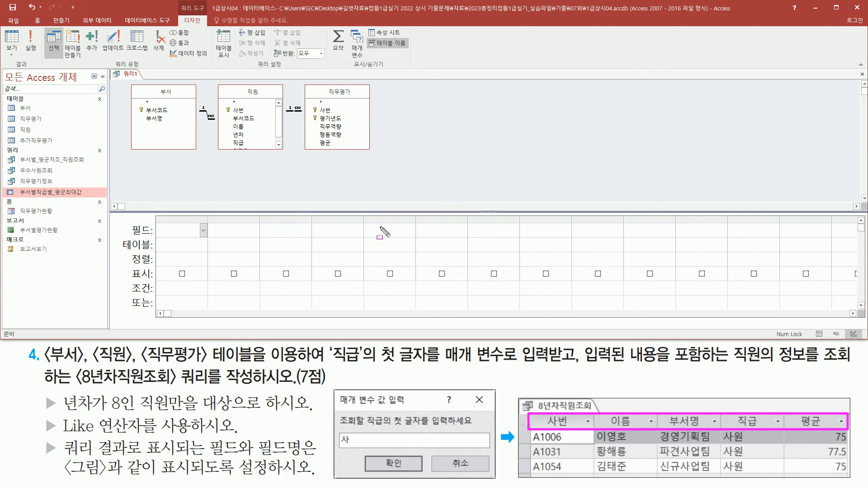
key(Escape)
click(247, 111)
double_click(243, 112)
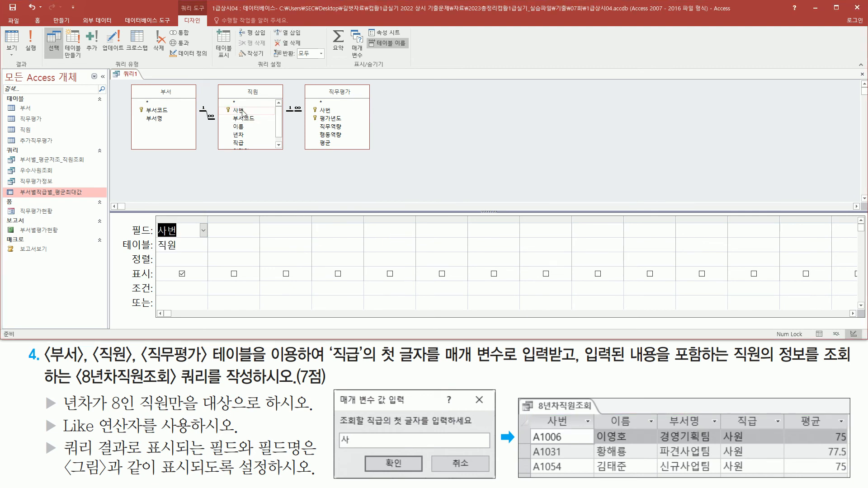
click(246, 128)
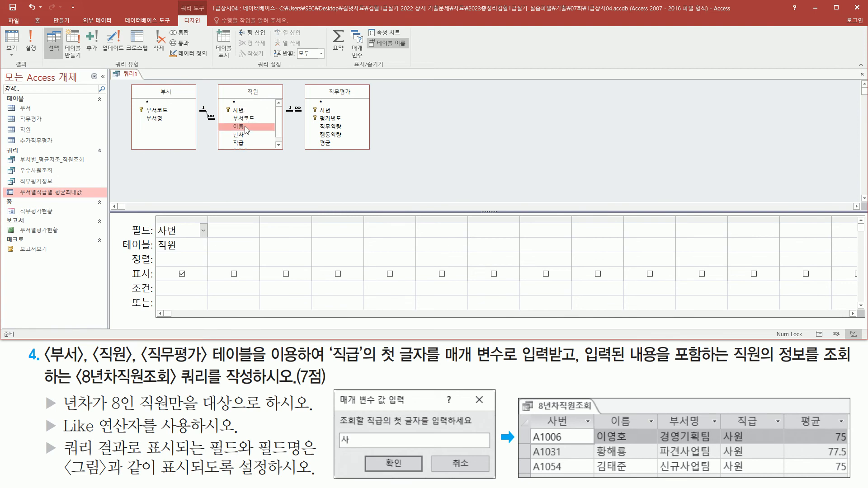
double_click(245, 127)
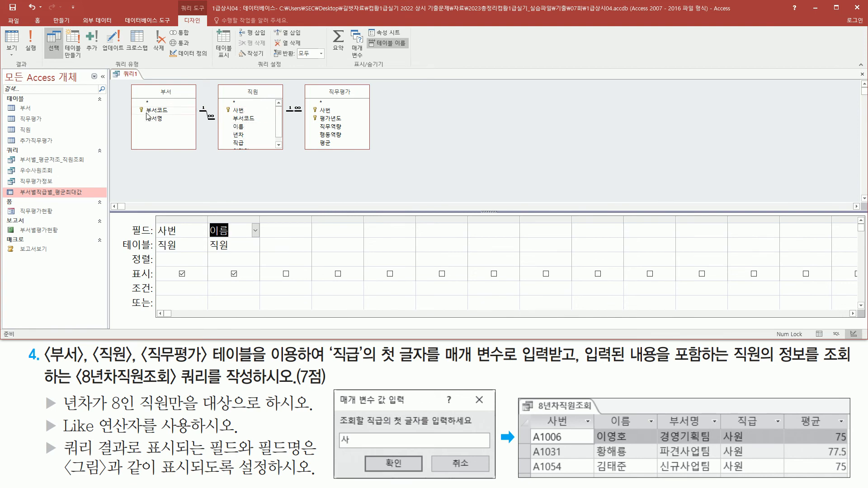
Step: Add 부서명 from the 부서 table and 직급 from the 직원 table as the next query fields
drag(136, 79, 175, 123)
key(Escape)
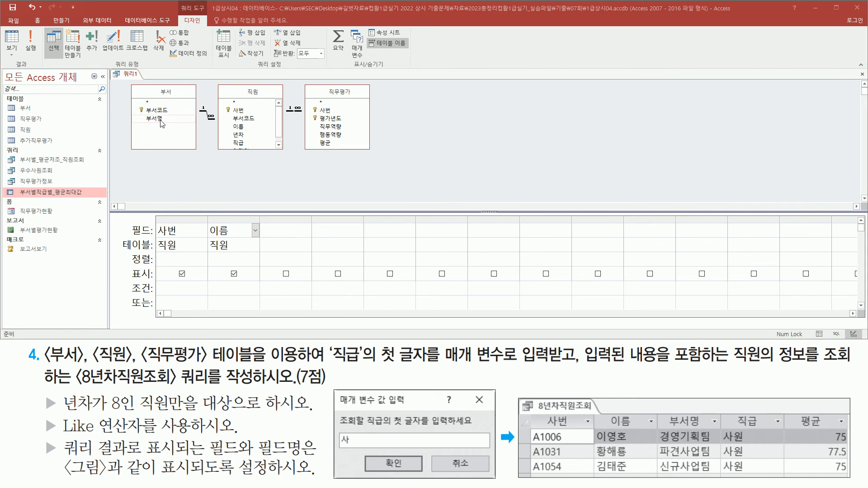
click(158, 120)
double_click(158, 119)
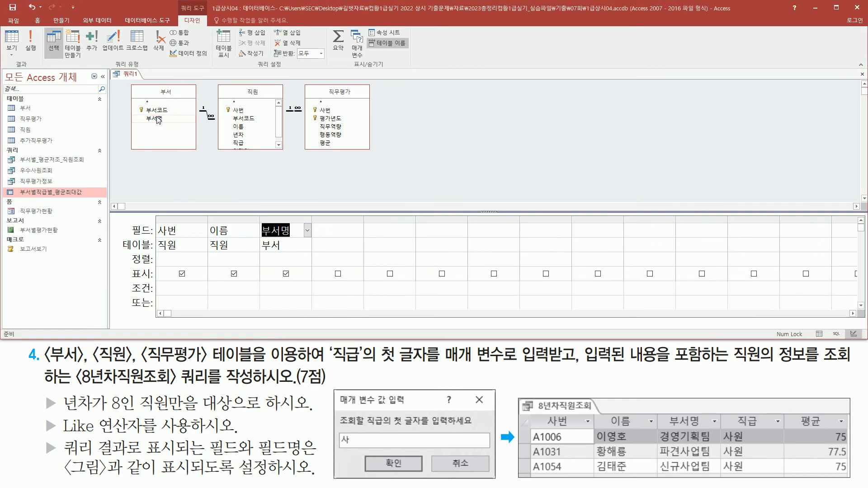
drag(239, 86, 263, 97)
drag(231, 138, 251, 148)
key(Escape)
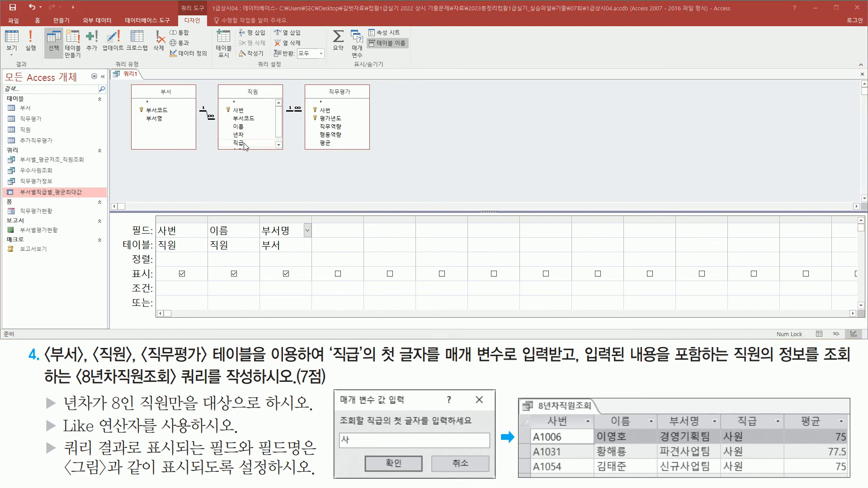
click(244, 144)
double_click(243, 143)
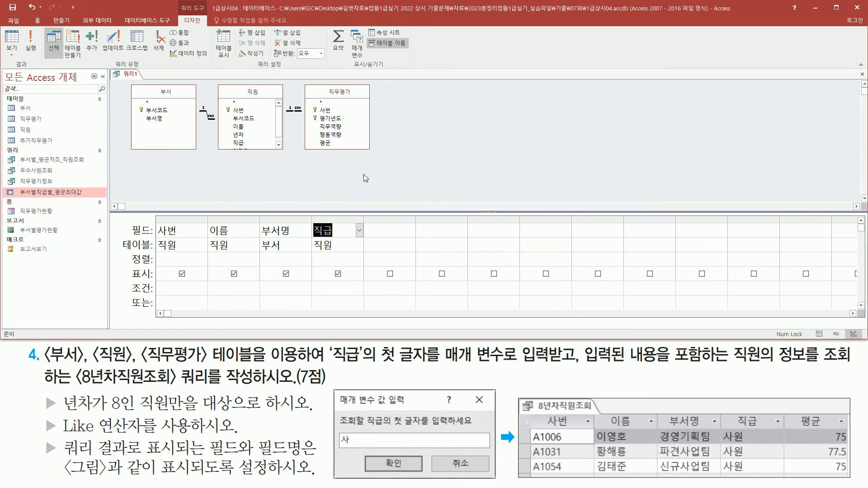
Step: Add the 평균 field from the 직무평가 table as the fifth query column
drag(788, 408, 825, 434)
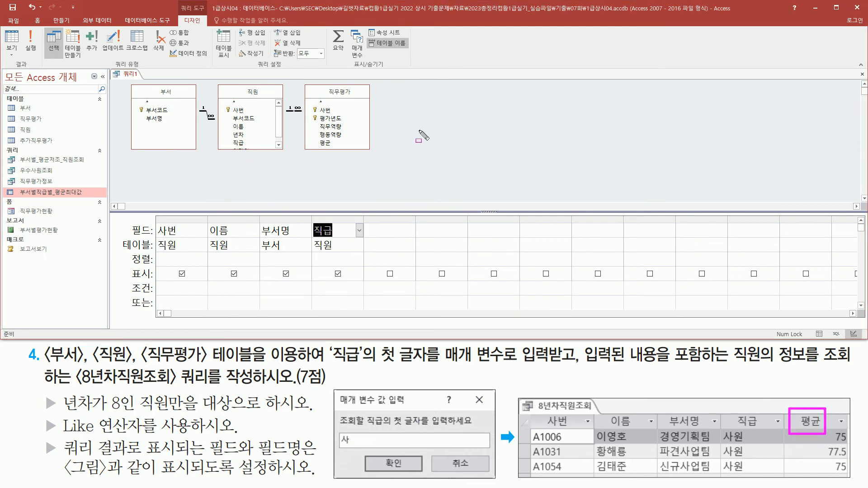
drag(329, 86, 355, 99)
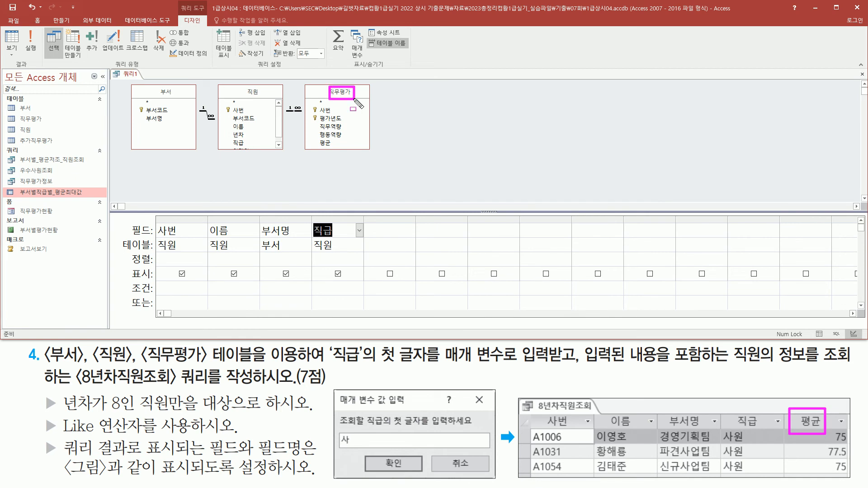
drag(309, 137, 342, 154)
key(Escape)
click(329, 143)
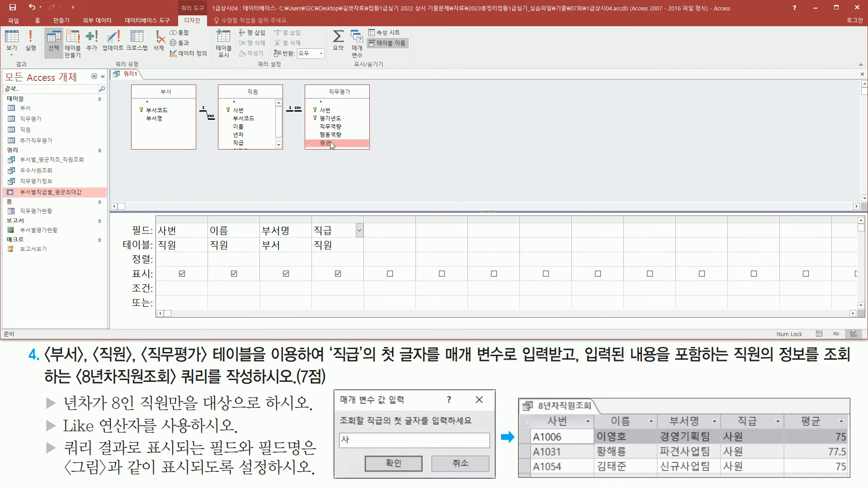
double_click(330, 142)
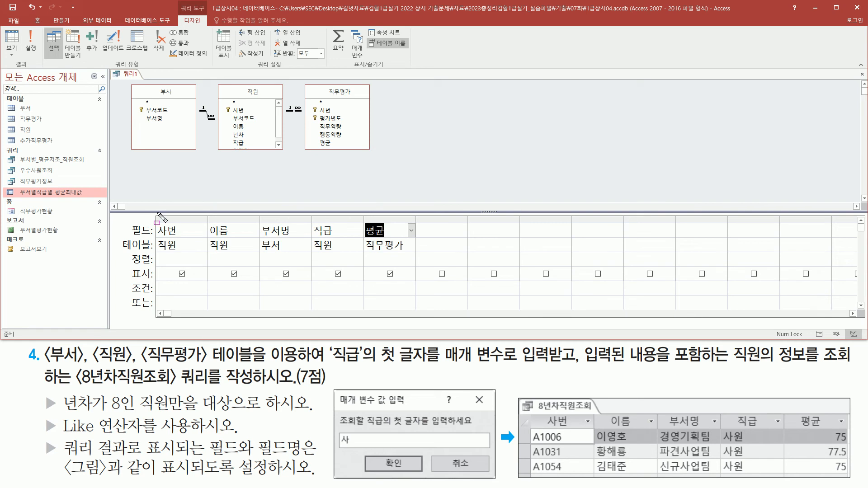
Step: Run the query to compare its columns with the sample and reread the 년차 requirement, then return to design view
drag(151, 214, 427, 262)
key(Escape)
click(28, 49)
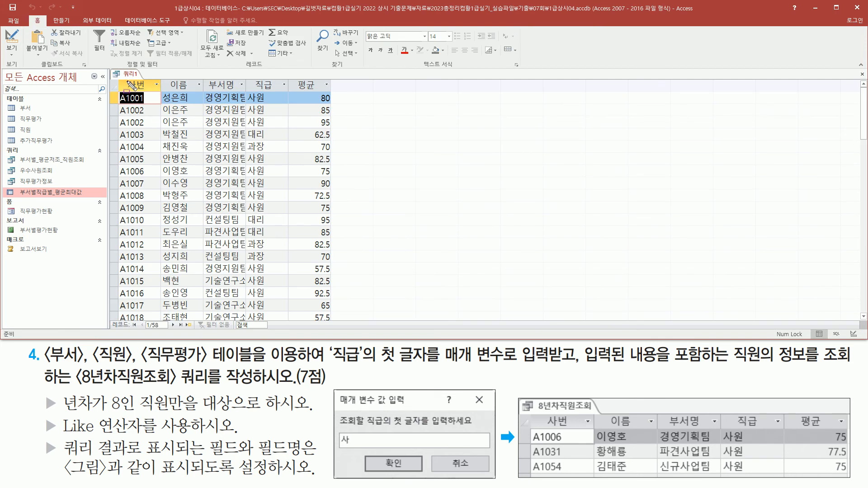
mouse_move(122, 79)
mouse_down()
mouse_move(138, 91)
mouse_move(335, 93)
mouse_up()
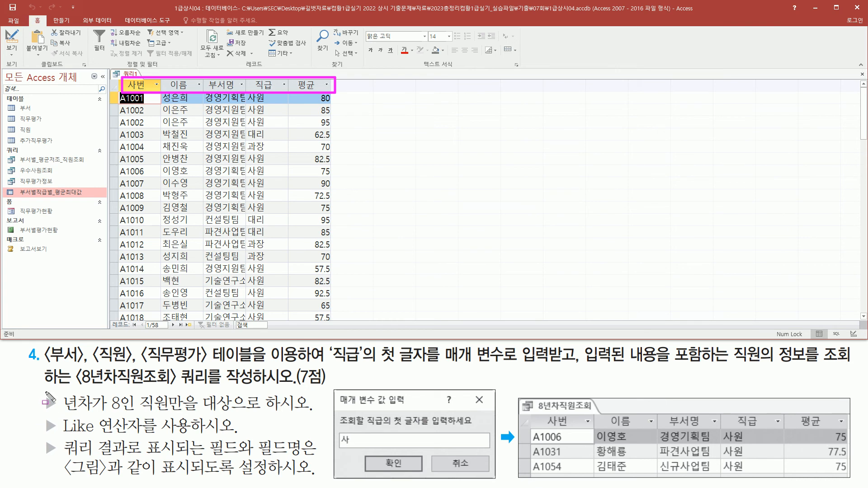
drag(64, 413, 308, 416)
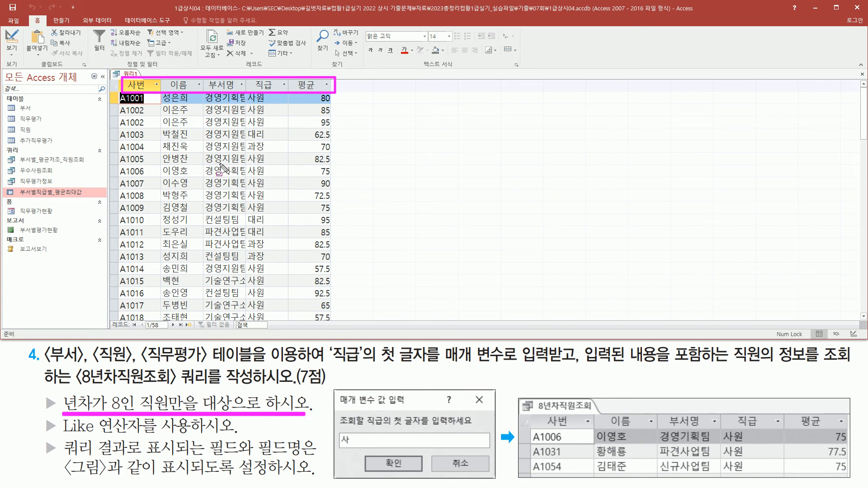
key(Escape)
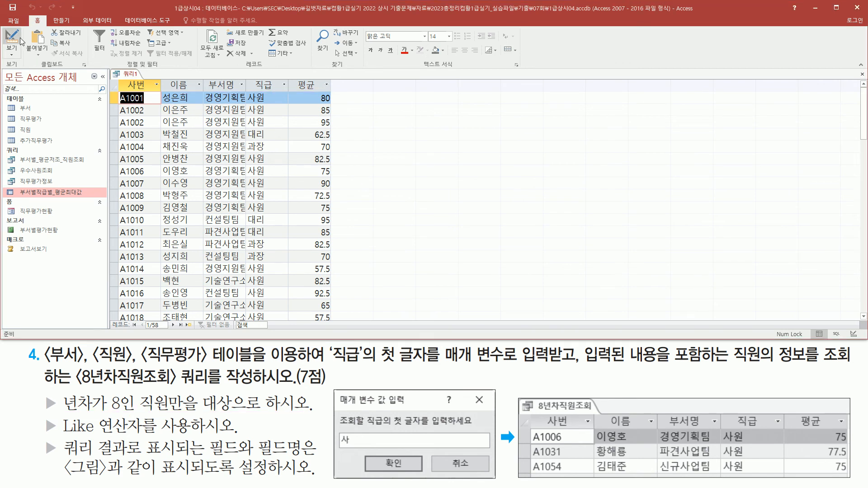
click(11, 39)
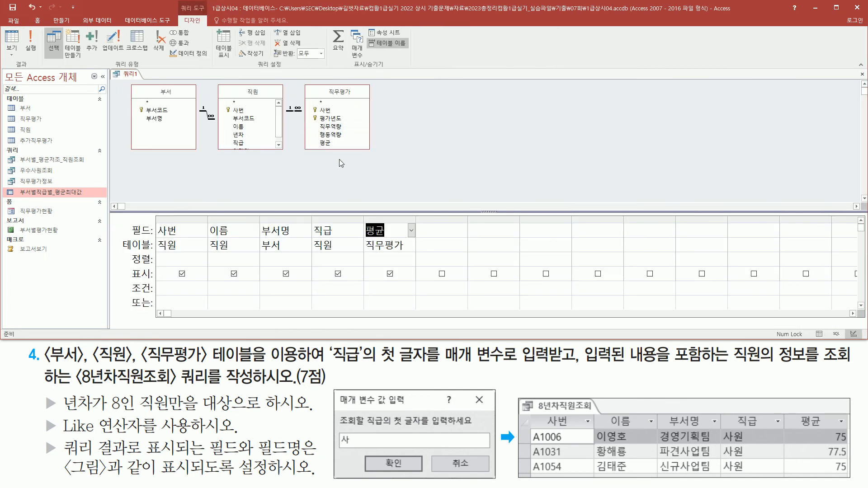
Step: Add the 년차 field from the 직원 table to the query grid
key(ctrl+2)
drag(240, 88, 266, 97)
drag(232, 131, 247, 139)
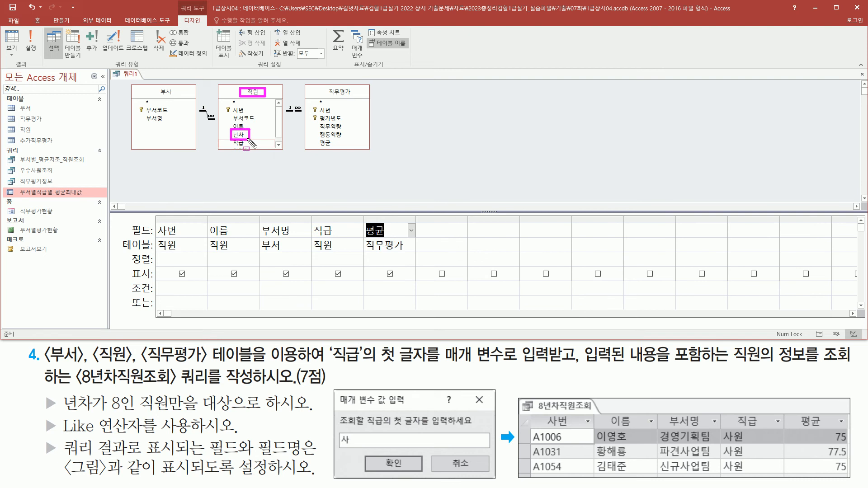
key(Escape)
click(241, 133)
click(241, 135)
double_click(240, 137)
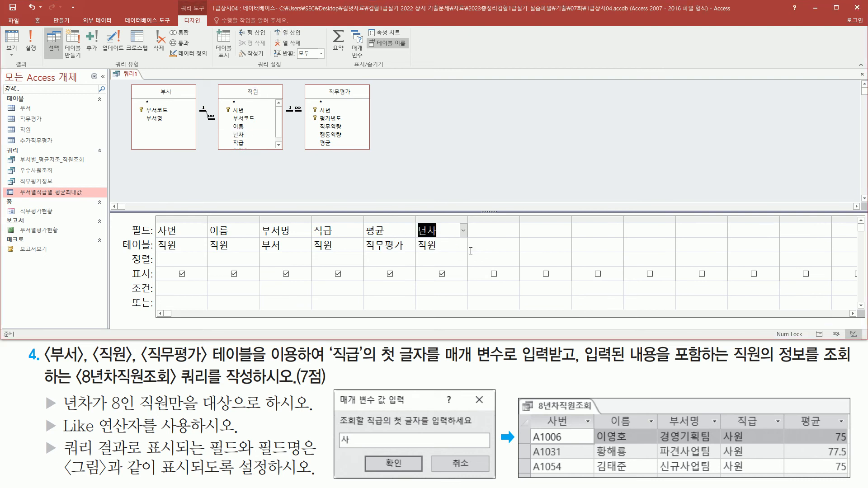
Step: Run the query to check the 년차 values against the task's condition, and return to design view
drag(413, 218, 465, 255)
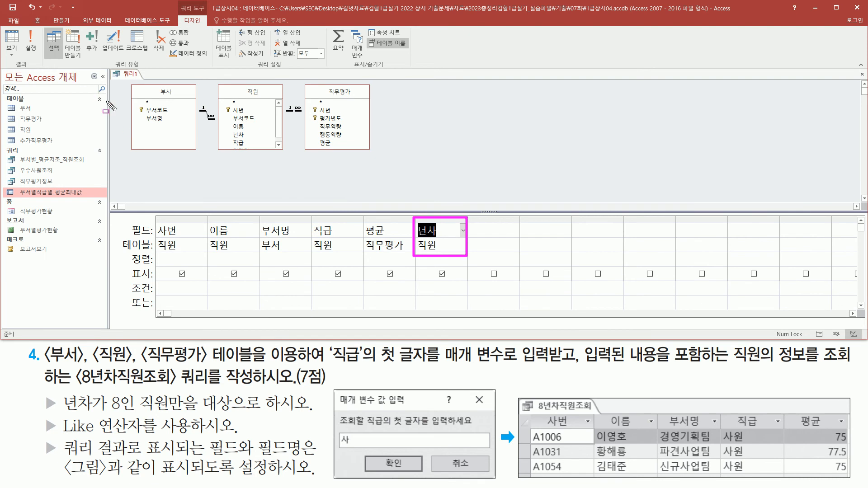
key(Escape)
click(32, 45)
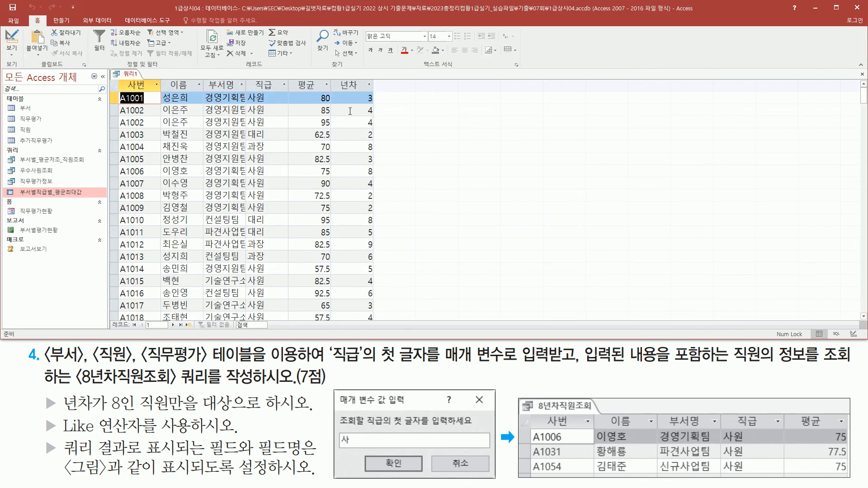
mouse_move(355, 92)
mouse_down()
mouse_move(363, 99)
mouse_move(369, 253)
mouse_move(388, 335)
mouse_move(386, 323)
mouse_up()
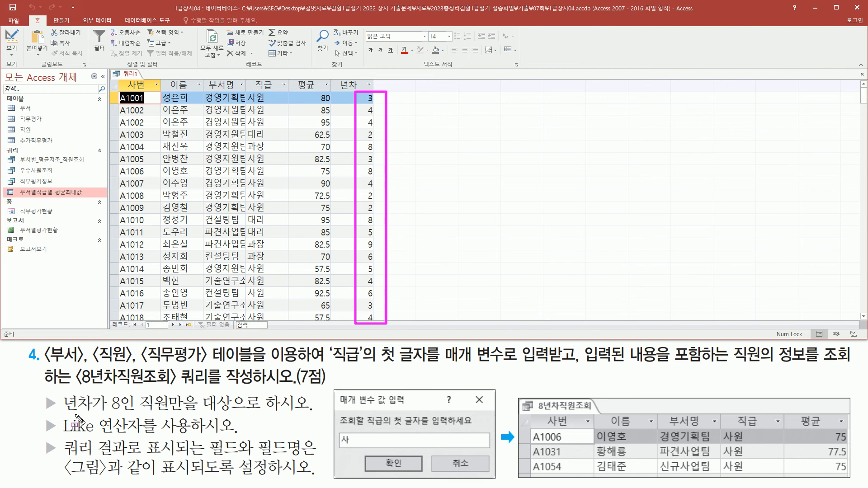
drag(69, 412, 198, 415)
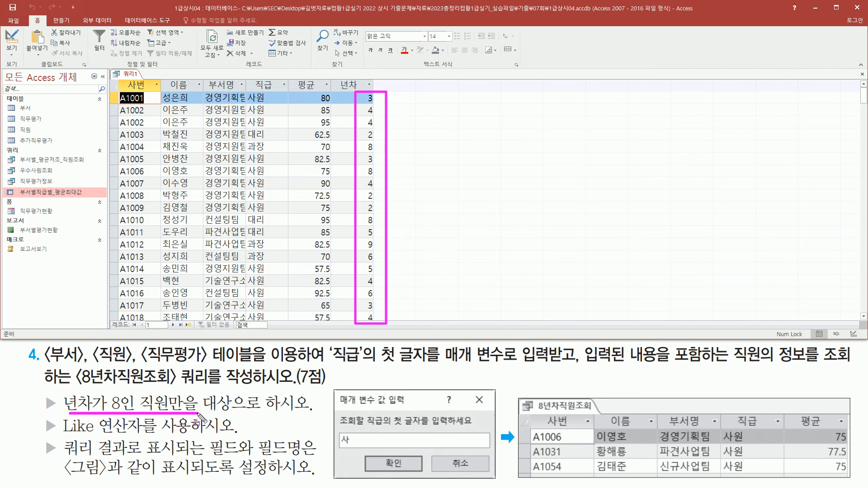
key(Escape)
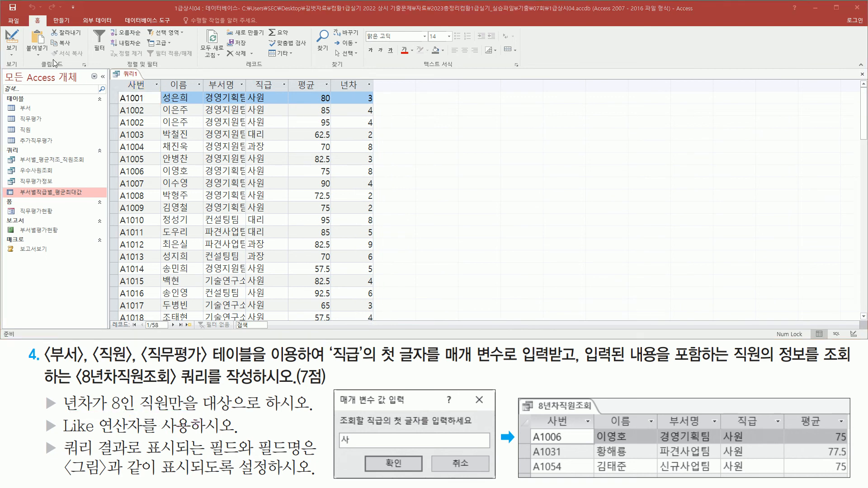
click(12, 39)
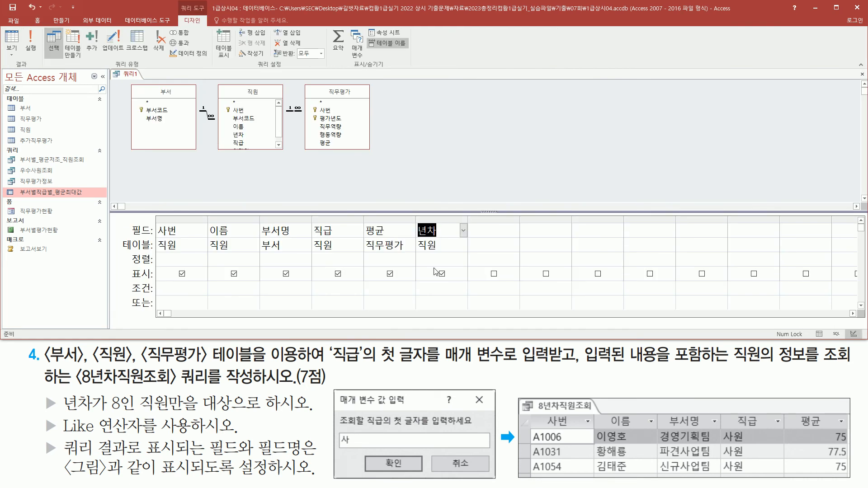
Step: Set the criterion of the 년차 column to 8
click(434, 290)
key(ctrl+2)
drag(131, 282, 160, 298)
key(Escape)
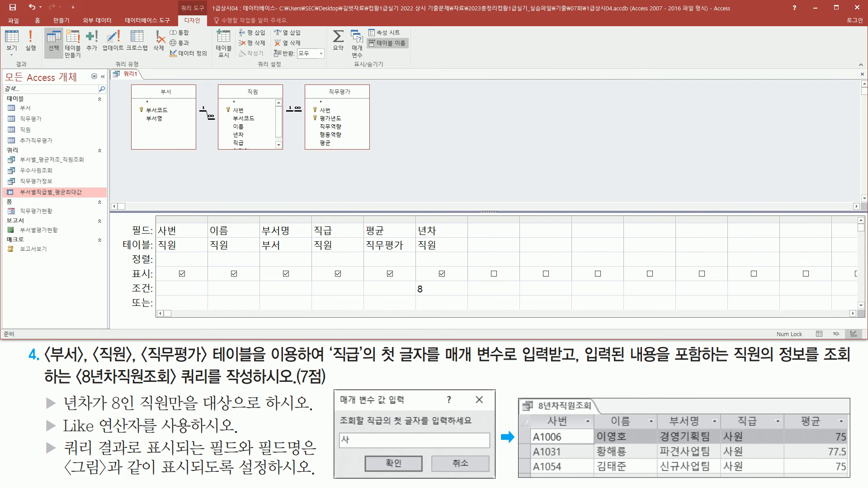
Step: Run the query to check the records filtered by 년차, and reread the Like operator requirement
click(30, 41)
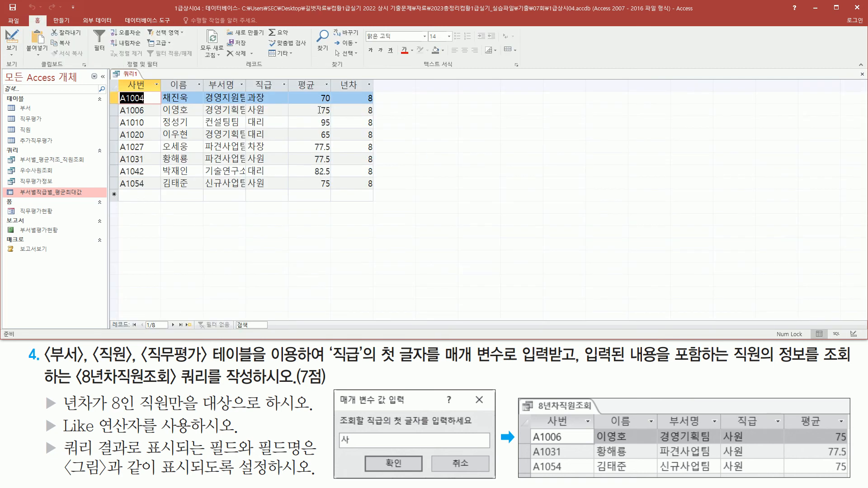
drag(360, 92, 379, 193)
drag(117, 92, 346, 188)
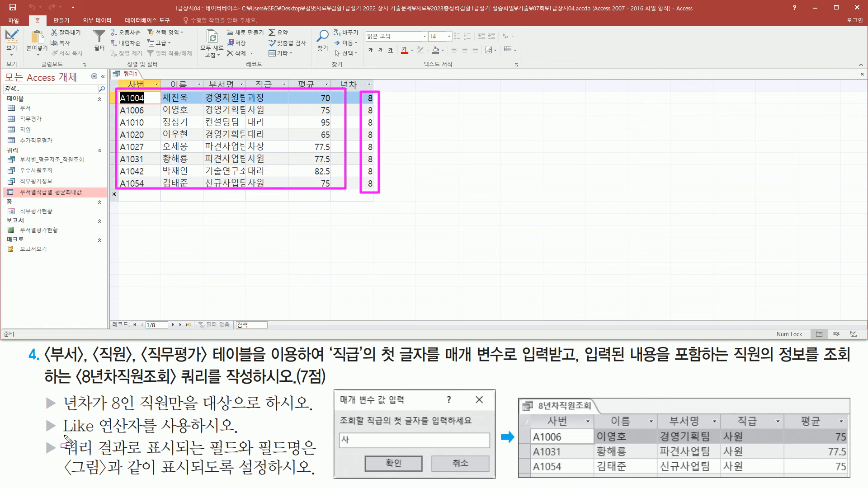
mouse_move(58, 435)
mouse_down()
mouse_move(225, 439)
mouse_move(238, 415)
mouse_up()
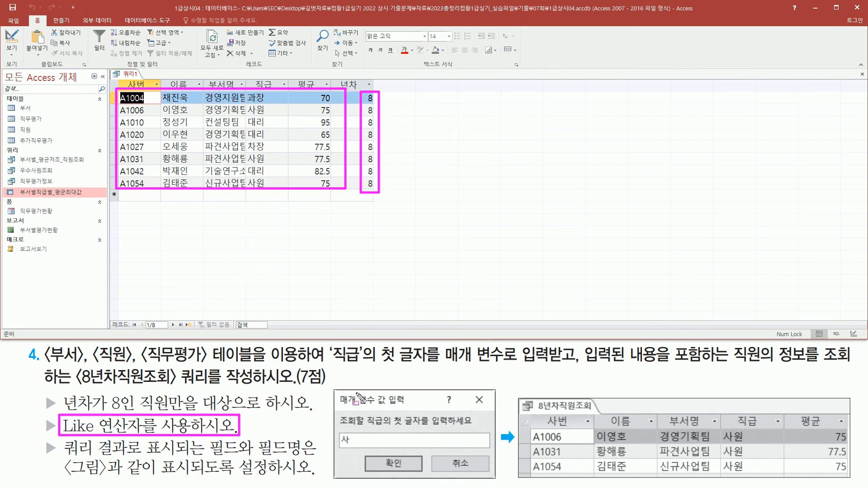
key(Escape)
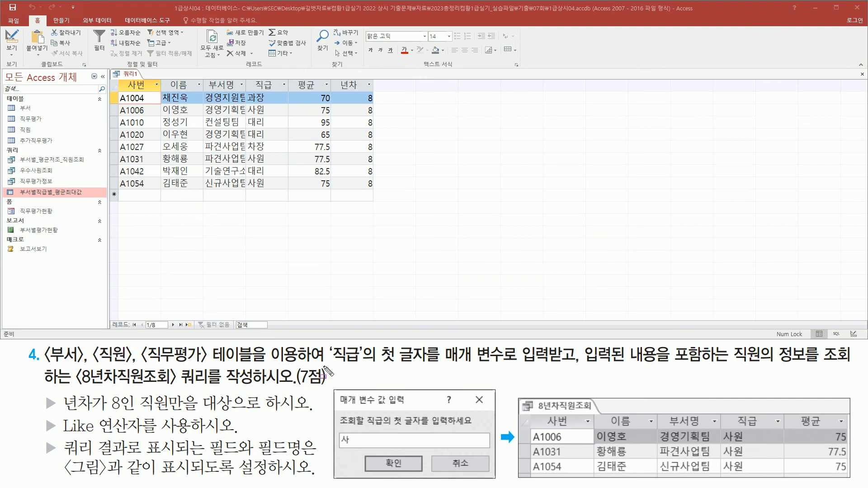
Step: Review task 4's 직급 parameter requirement and how the sample entry 사 matches the 직급 values in the sample result
mouse_move(328, 362)
mouse_down()
mouse_move(375, 361)
mouse_move(378, 346)
mouse_move(498, 365)
mouse_move(561, 364)
mouse_up()
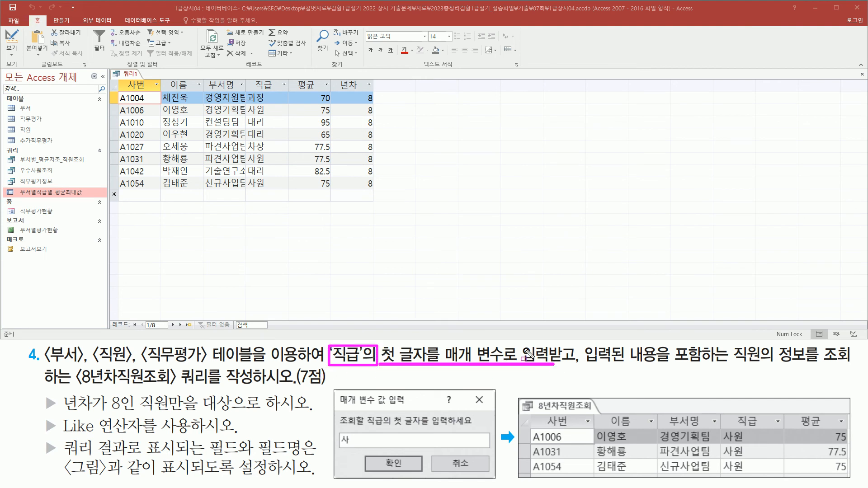
drag(581, 349, 664, 371)
drag(674, 367, 725, 367)
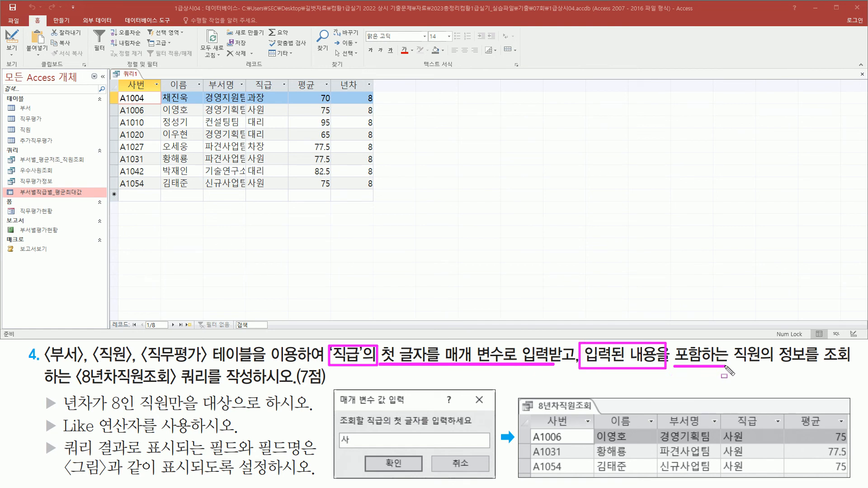
drag(672, 375, 725, 376)
mouse_move(332, 384)
mouse_down()
mouse_move(355, 470)
mouse_move(496, 478)
mouse_up()
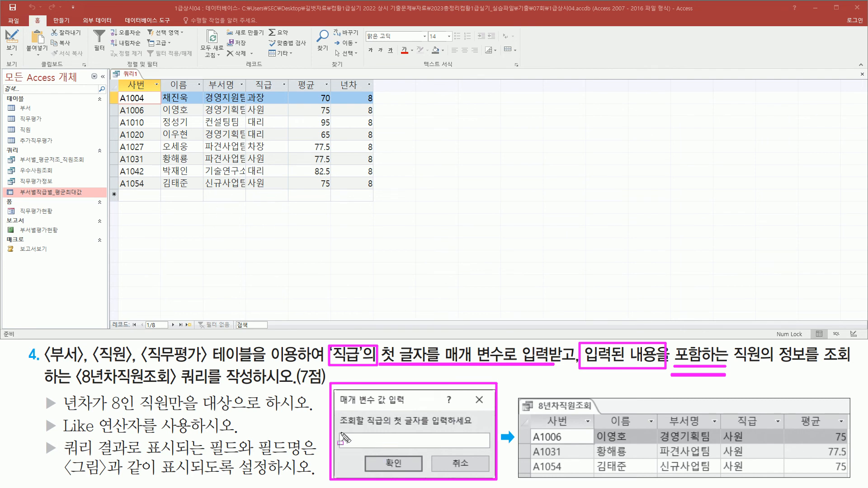
drag(338, 431, 354, 449)
mouse_move(722, 427)
mouse_down()
mouse_move(736, 475)
mouse_move(746, 476)
mouse_up()
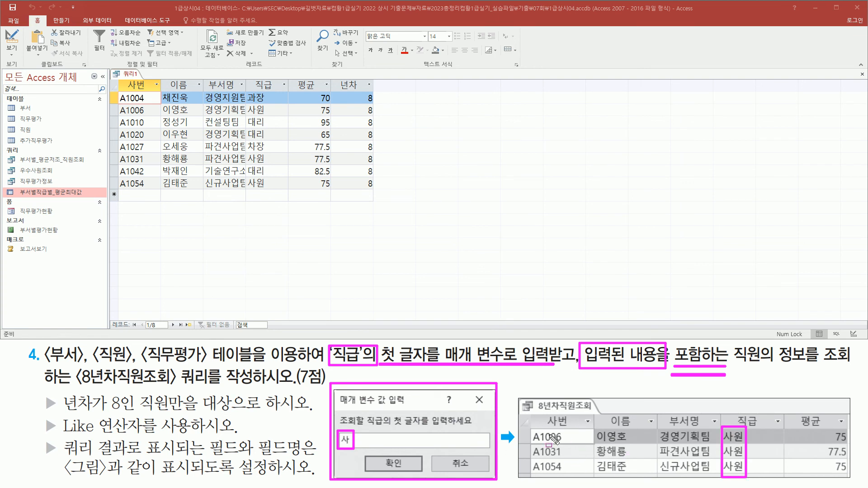
key(Escape)
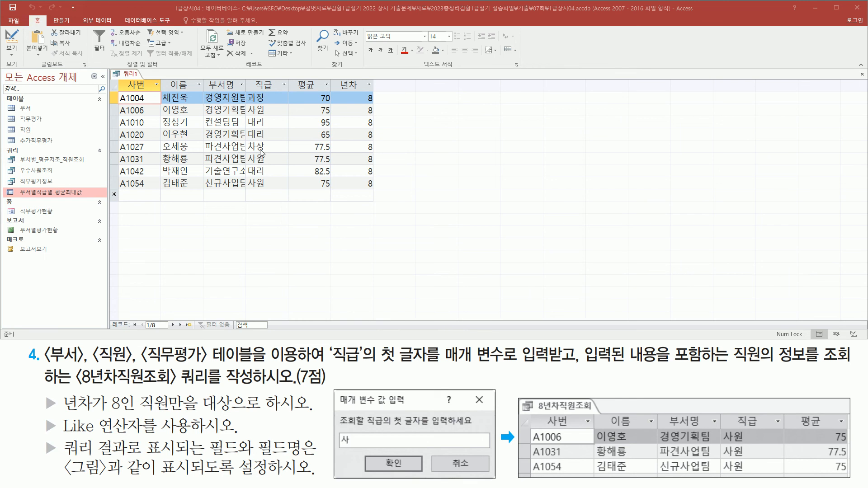
Step: Return the query to design view and widen the 직급 column to make room for the parameter prompt text
click(12, 42)
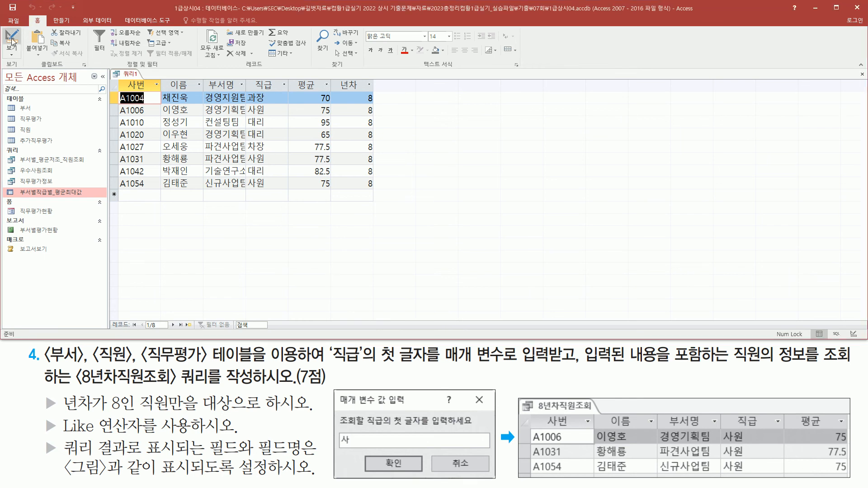
click(12, 38)
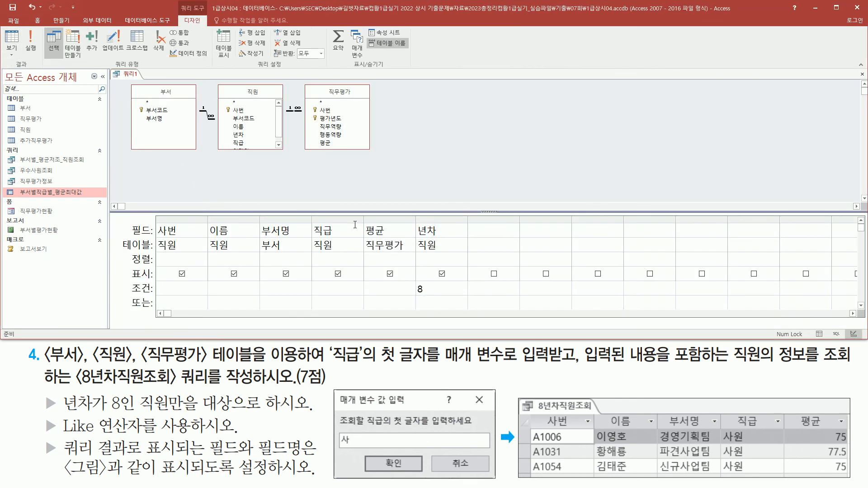
drag(362, 219, 435, 218)
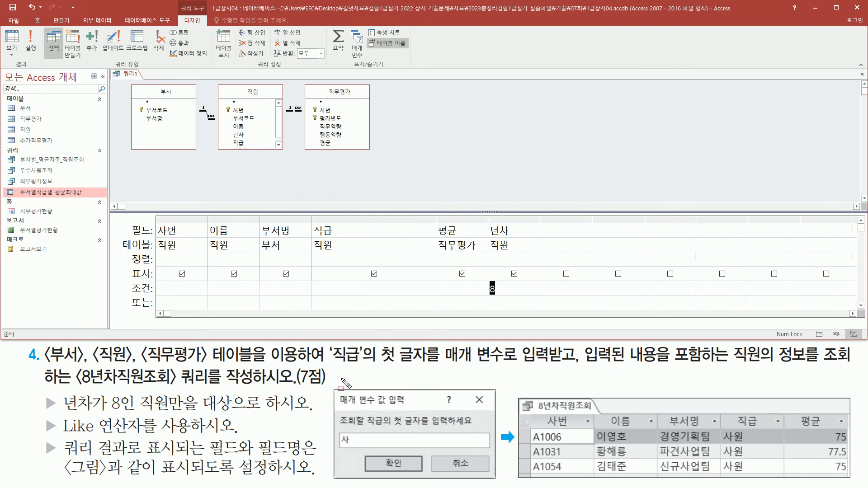
drag(338, 411, 480, 428)
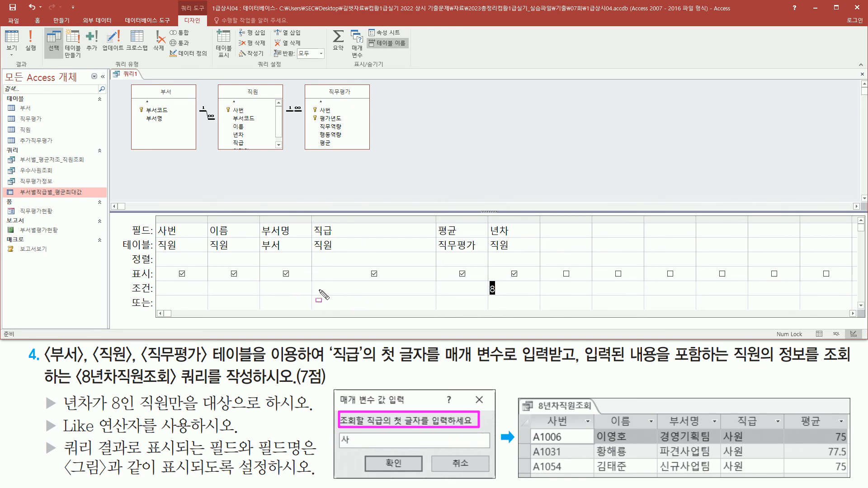
drag(315, 282, 423, 296)
key(Escape)
Step: Set the criterion of the 직급 column to [조회할 직급의 첫 글자를 입력하세요] and widen the column to fit it
click(359, 288)
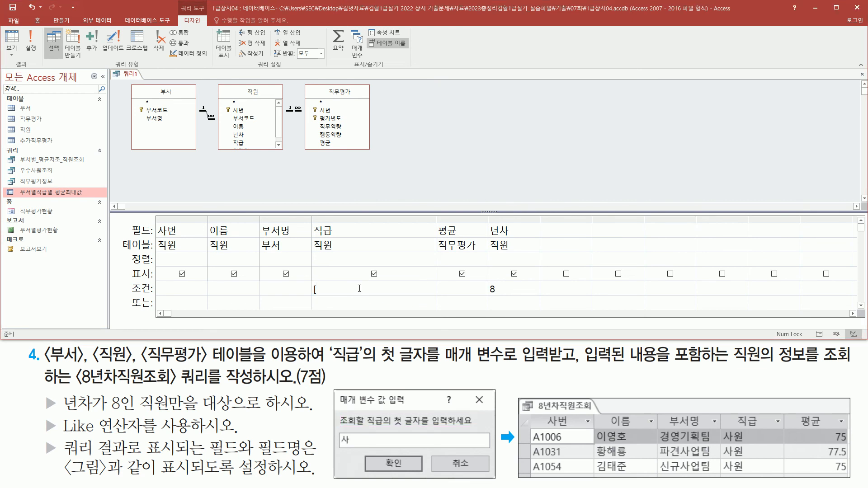
text([조회할)
text( 직급의 )
text(첫 글자르)
text( 입력하세요)
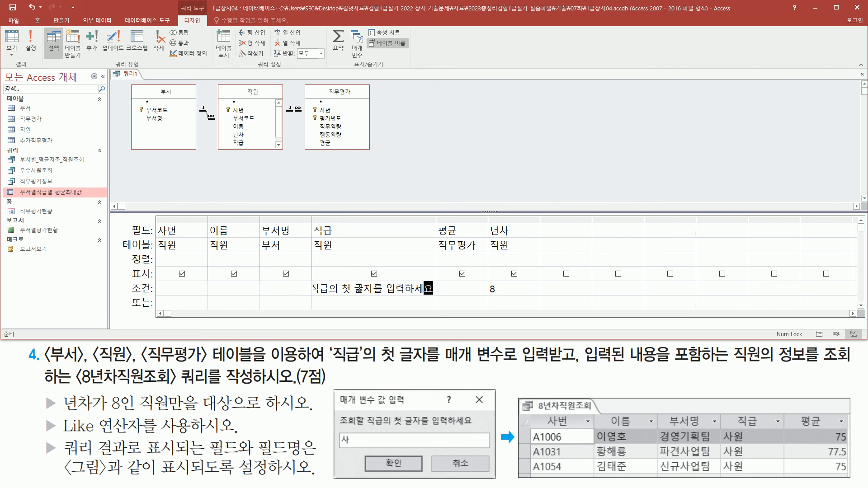
text(])
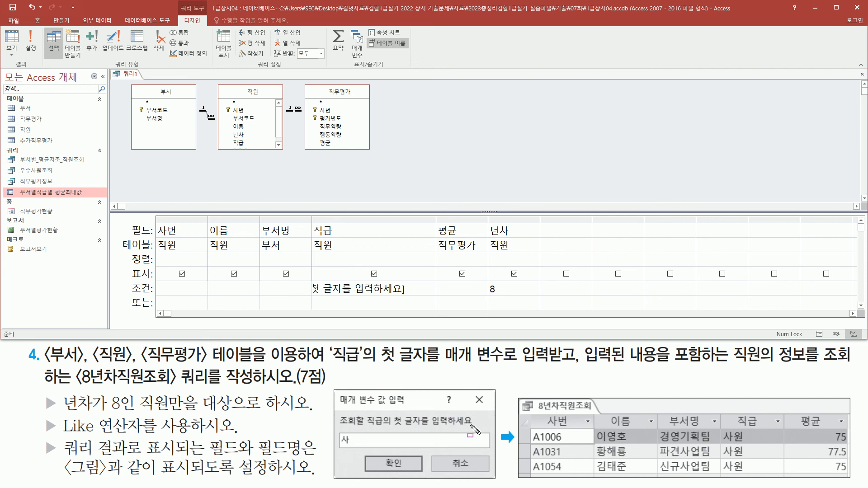
drag(470, 426, 474, 428)
key(Escape)
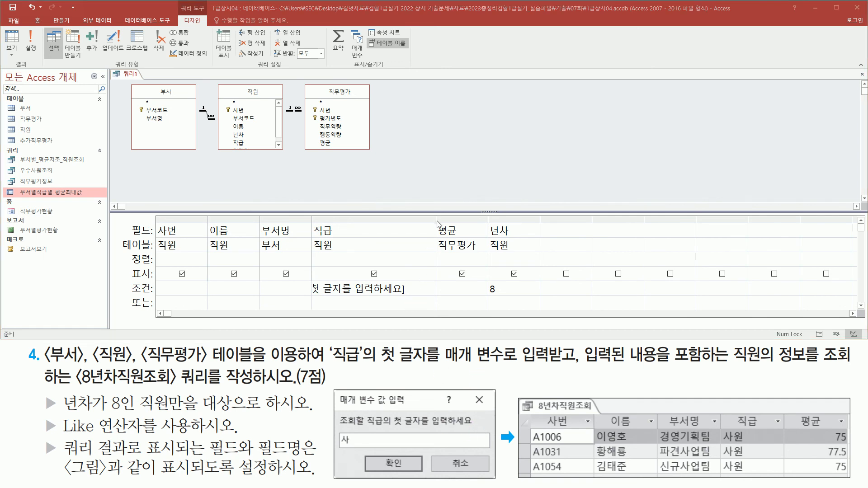
drag(437, 220, 503, 230)
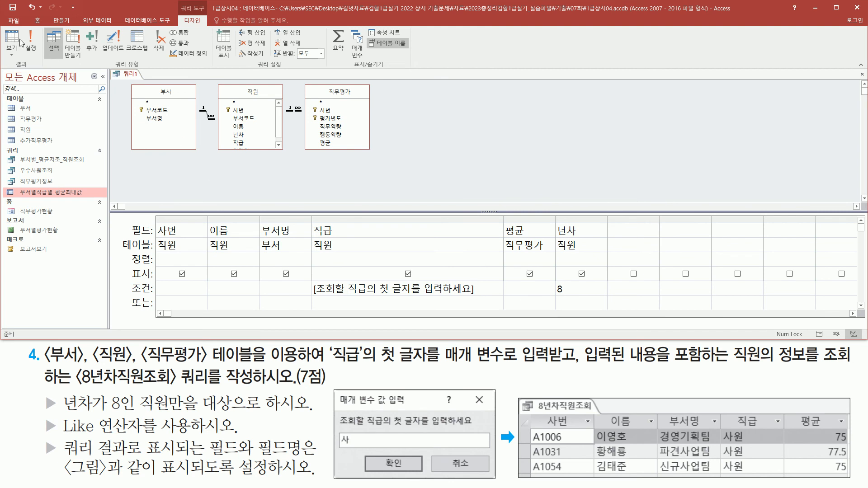
Step: Run the query with 차장 as the 직급 parameter value to test the exact match, and return to design view
click(37, 42)
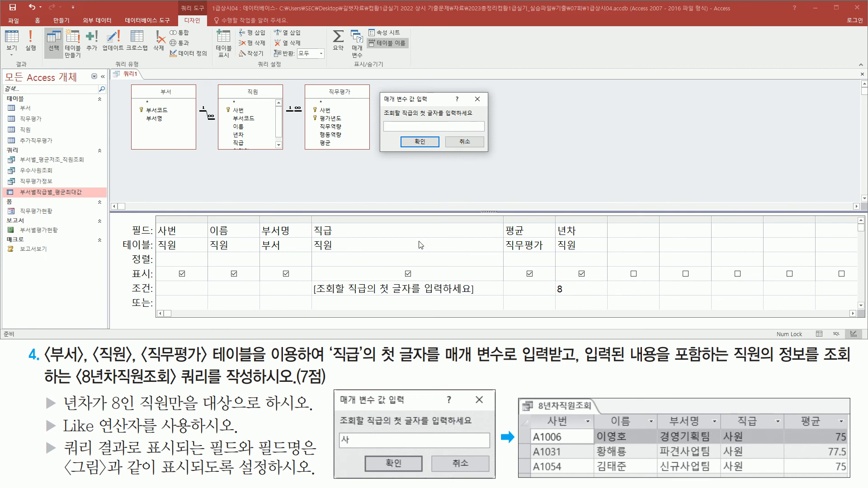
key(ctrl+alt+d)
drag(310, 280, 479, 299)
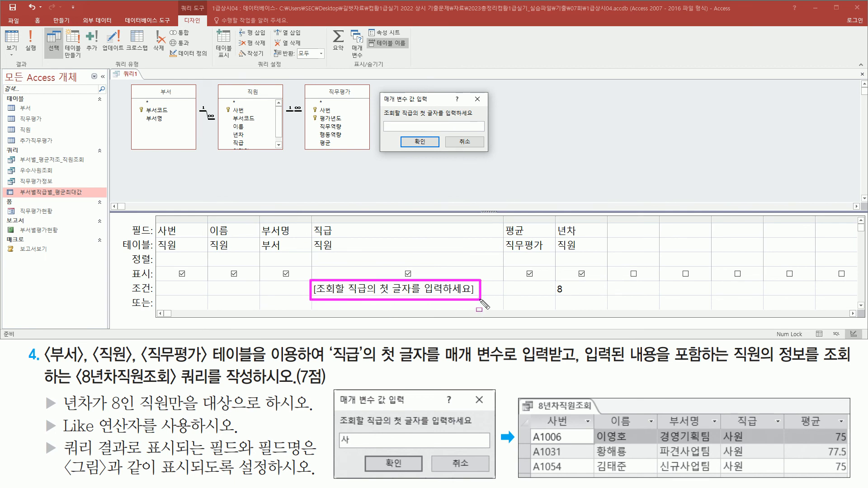
drag(385, 121, 421, 132)
drag(364, 268, 369, 265)
key(Escape)
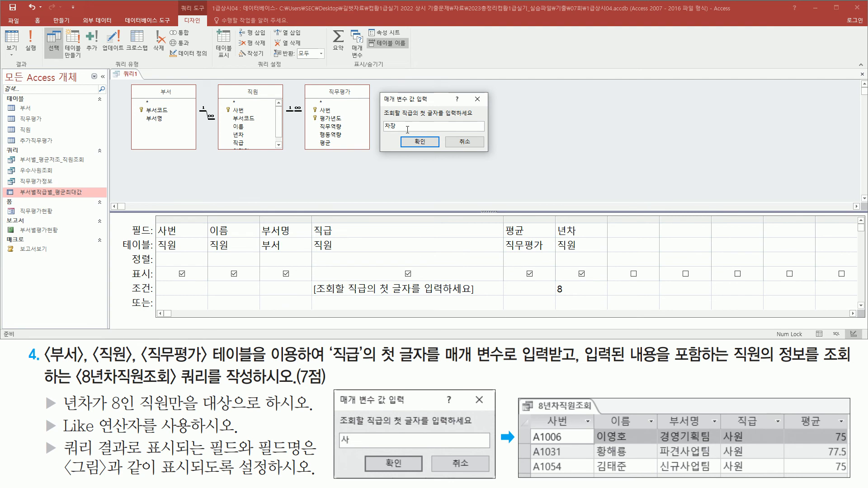
click(418, 142)
click(415, 142)
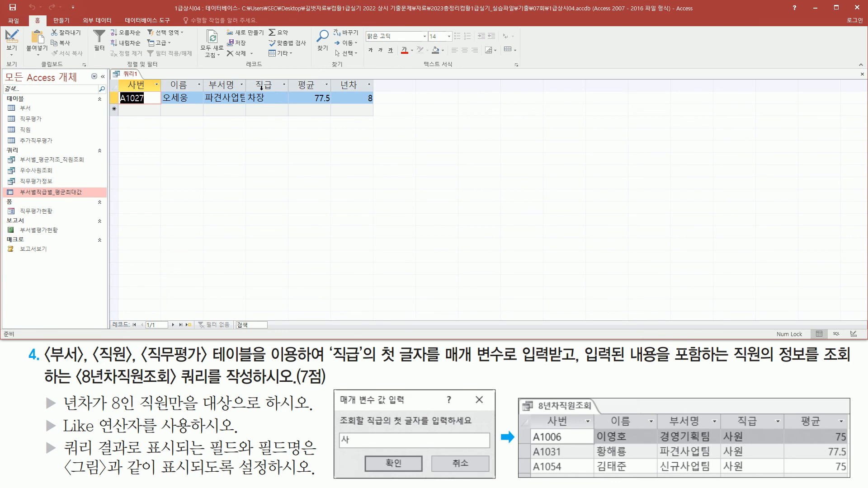
click(8, 38)
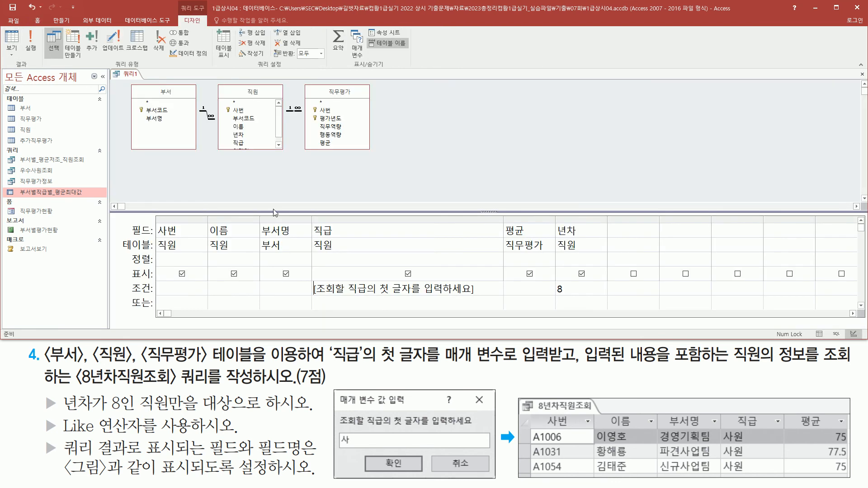
Step: Change the 직급 criterion to Like "*" & [조회할 직급의 첫 글자를 입력하세요] & "*" and widen the column to fit it
drag(310, 281, 492, 298)
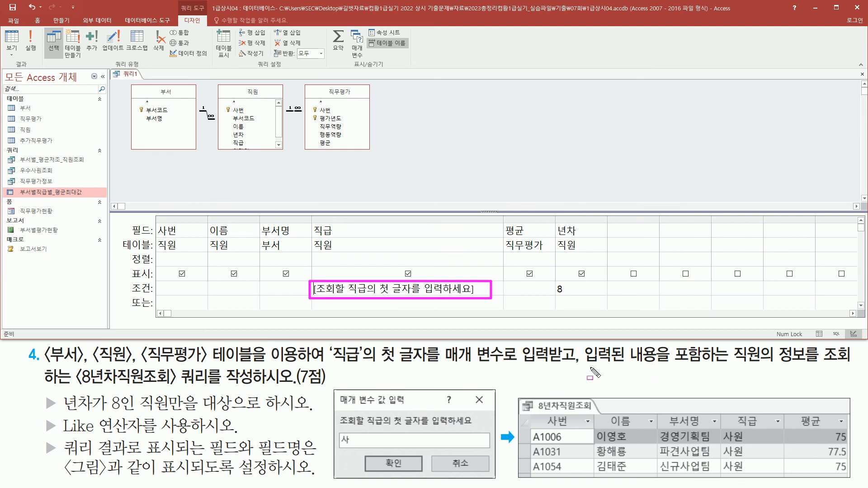
drag(581, 367, 729, 373)
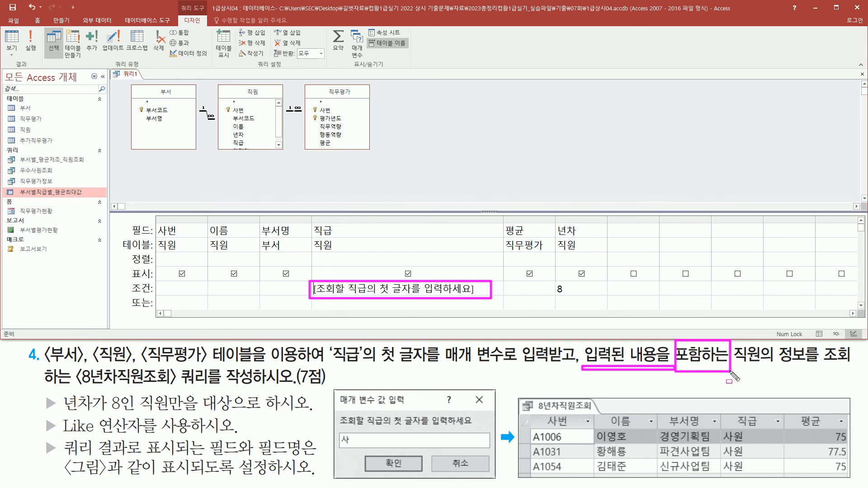
key(Escape)
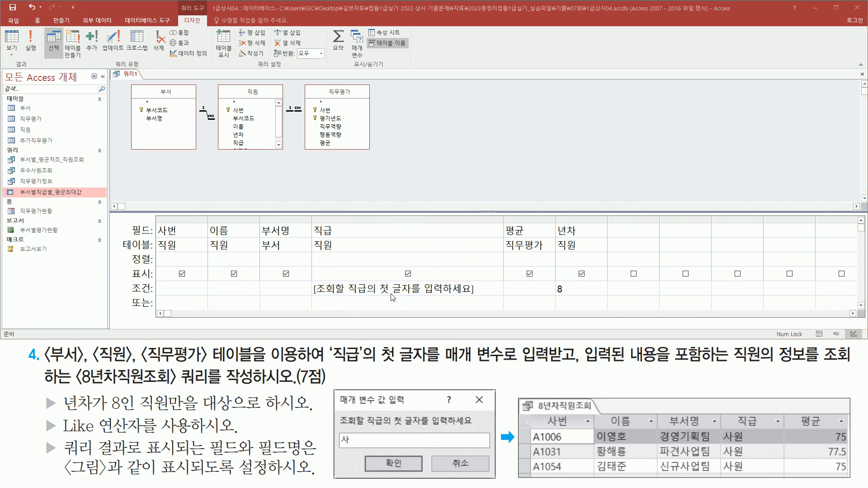
click(393, 290)
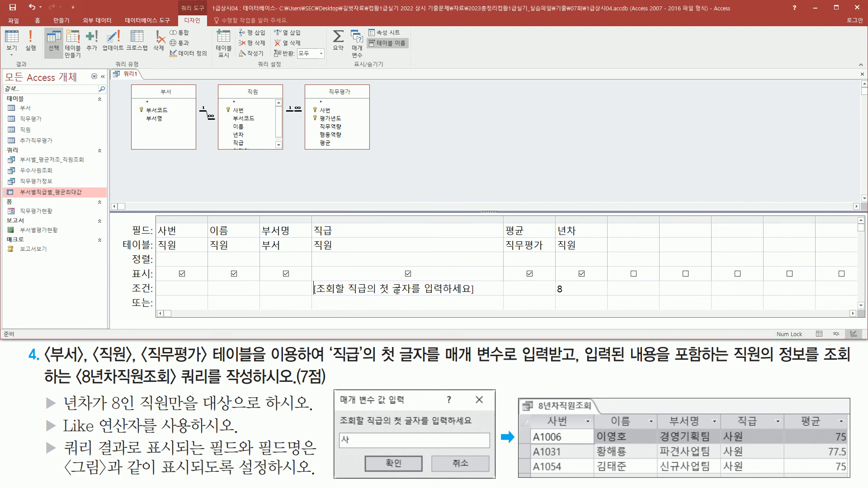
key(Home)
text(like)
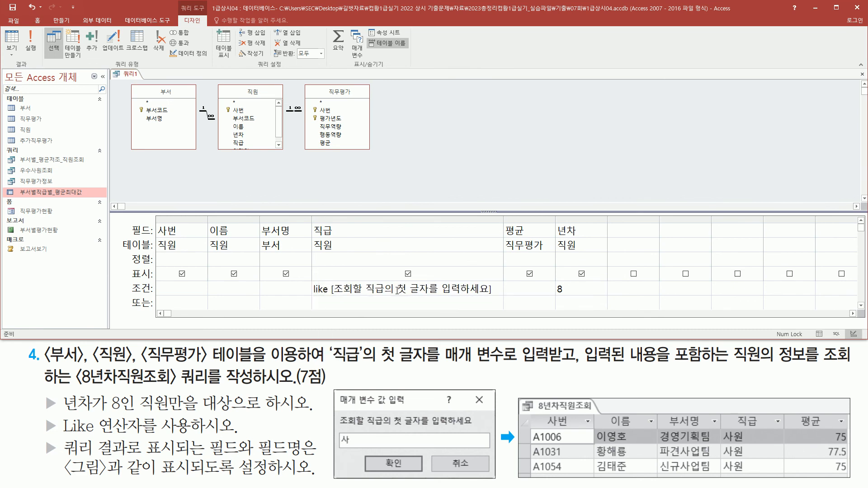
text( "*")
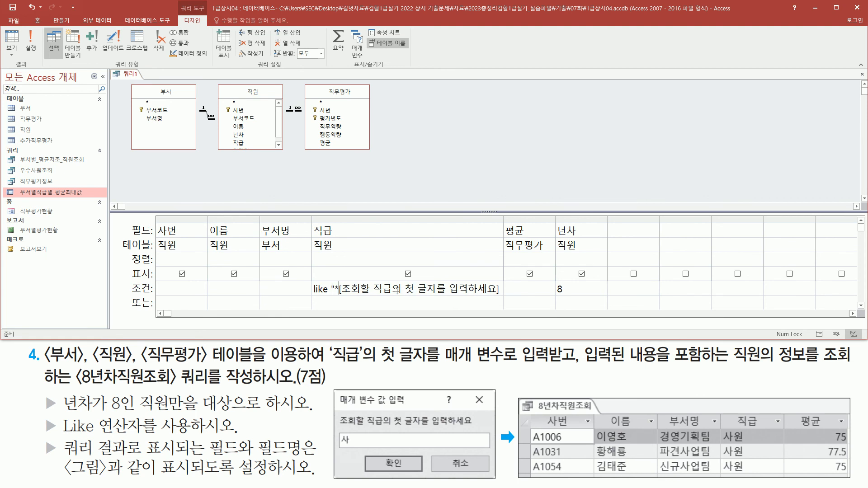
text( &)
key(End)
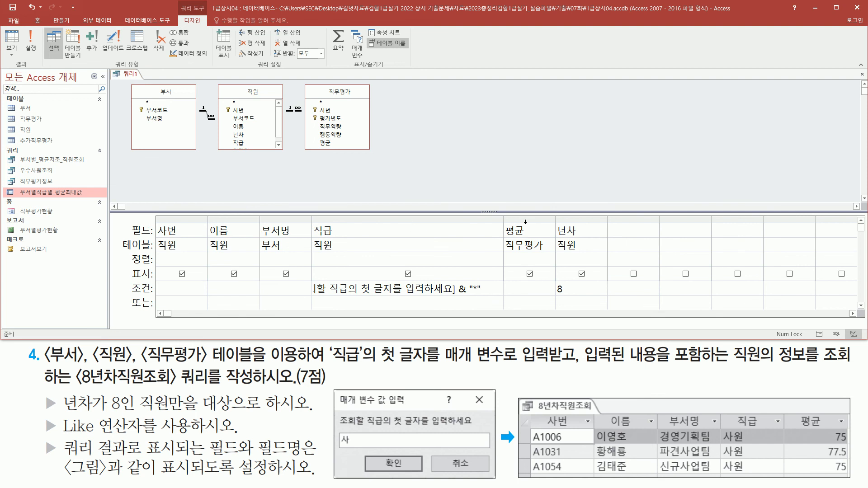
drag(501, 219, 580, 226)
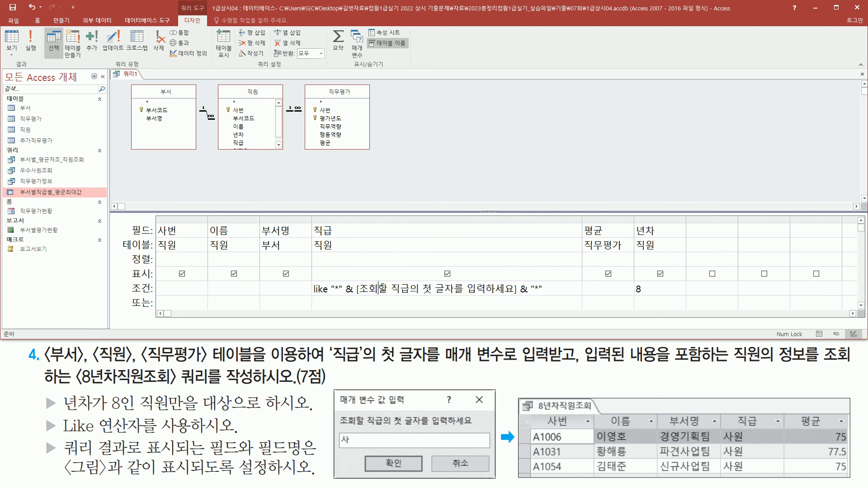
drag(544, 289, 250, 290)
click(335, 293)
Step: Run the query with 사 as the 직급 parameter value to test the Like criterion
click(35, 51)
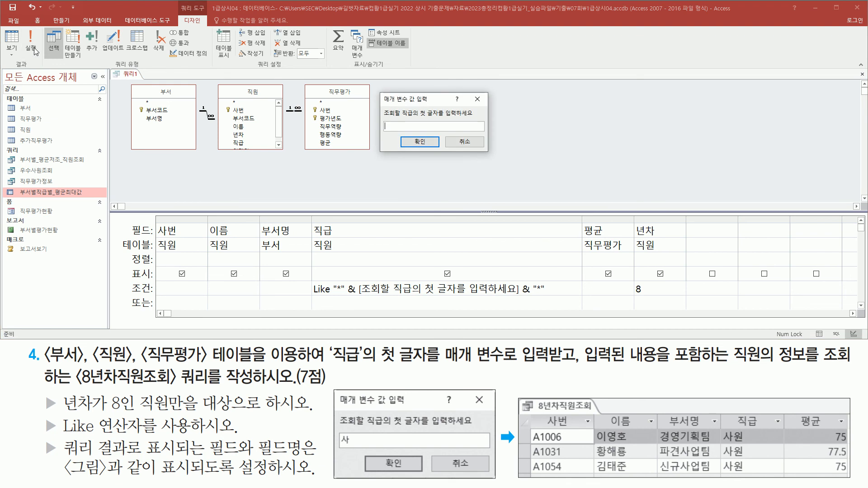
key(ctrl+shift+d)
mouse_move(385, 88)
mouse_down()
mouse_move(432, 148)
mouse_move(499, 155)
mouse_up()
key(Escape)
click(422, 126)
click(424, 142)
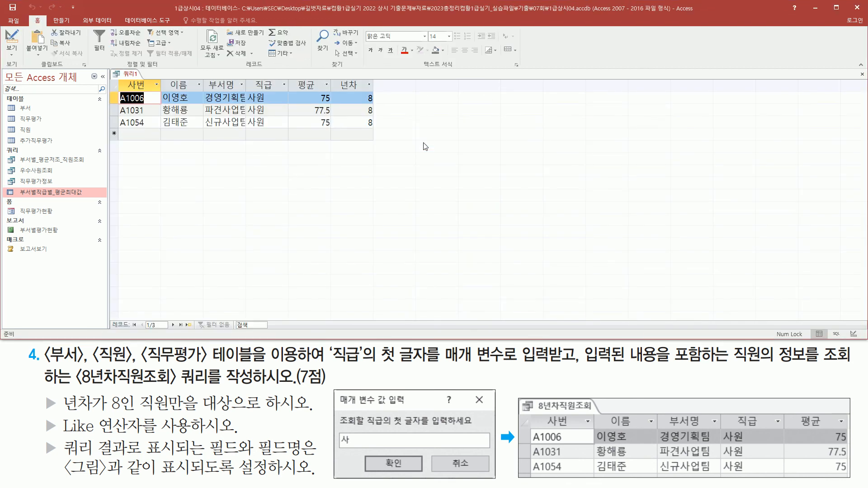
Step: Compare the query result's field names and records with the task's sample result, including whether 년차 should be shown
mouse_move(116, 75)
mouse_down()
mouse_move(298, 126)
mouse_move(384, 137)
mouse_up()
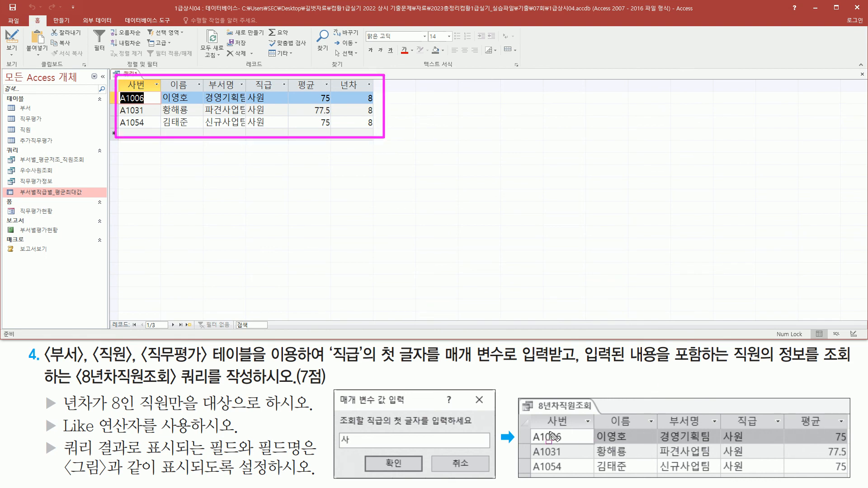
mouse_move(540, 415)
mouse_down()
mouse_move(580, 431)
mouse_move(830, 429)
mouse_up()
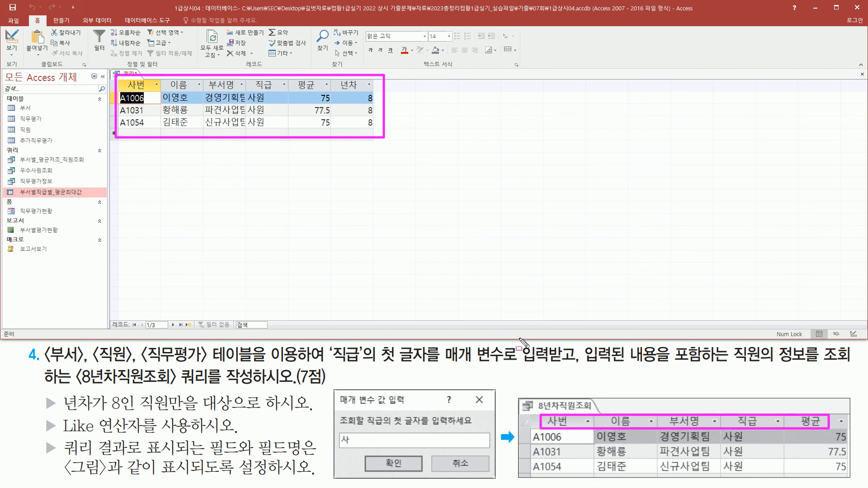
mouse_move(130, 77)
mouse_down()
mouse_move(317, 113)
mouse_move(328, 92)
mouse_up()
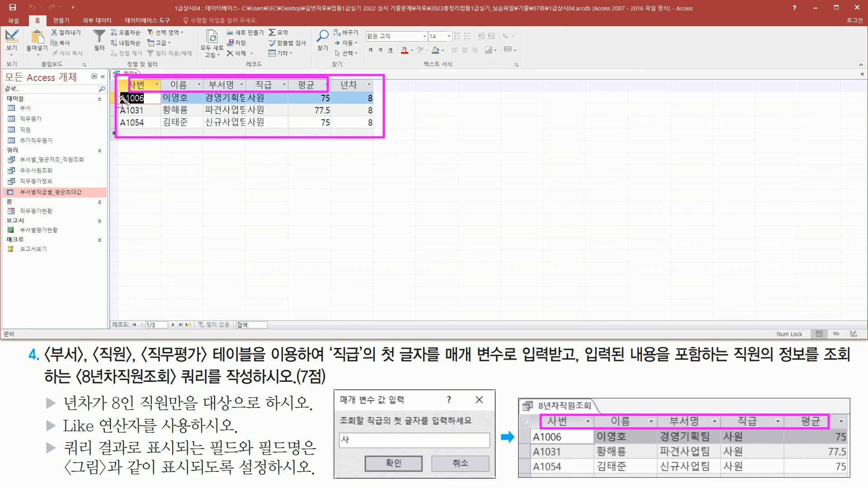
mouse_move(120, 92)
mouse_down()
mouse_move(132, 118)
mouse_move(155, 134)
mouse_up()
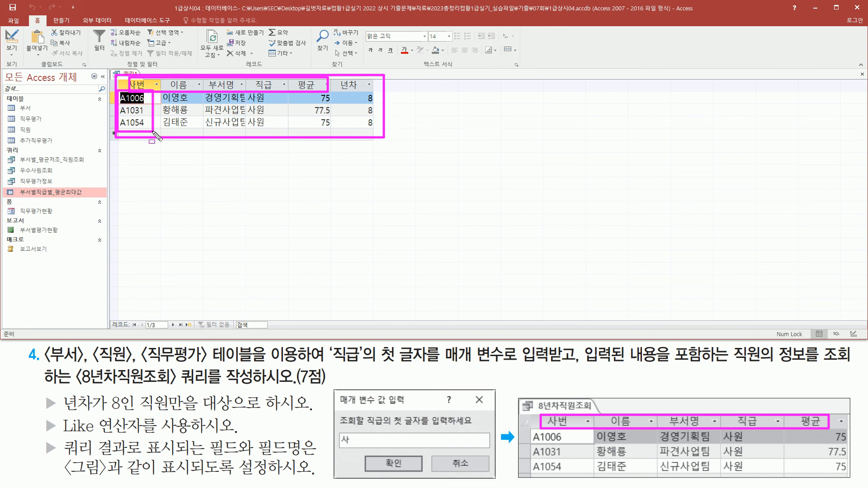
drag(535, 428, 568, 482)
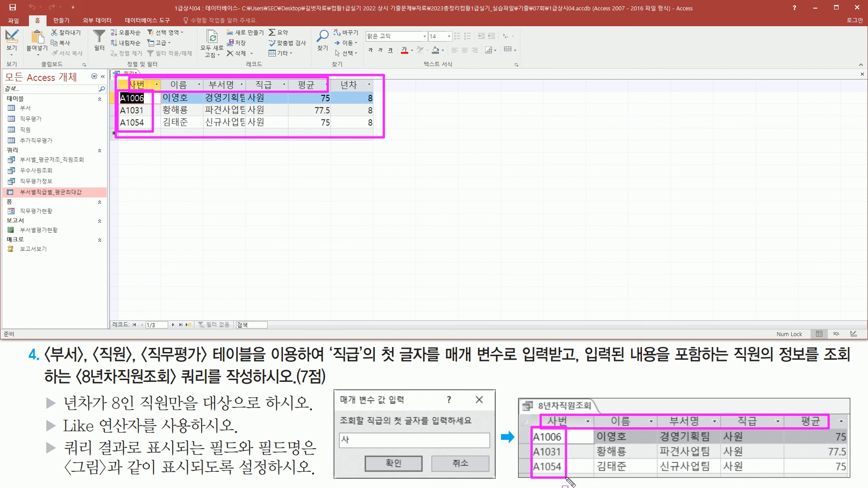
mouse_move(159, 91)
mouse_down()
mouse_move(199, 116)
mouse_move(198, 132)
mouse_up()
mouse_move(592, 428)
mouse_down()
mouse_move(591, 443)
mouse_move(639, 485)
mouse_up()
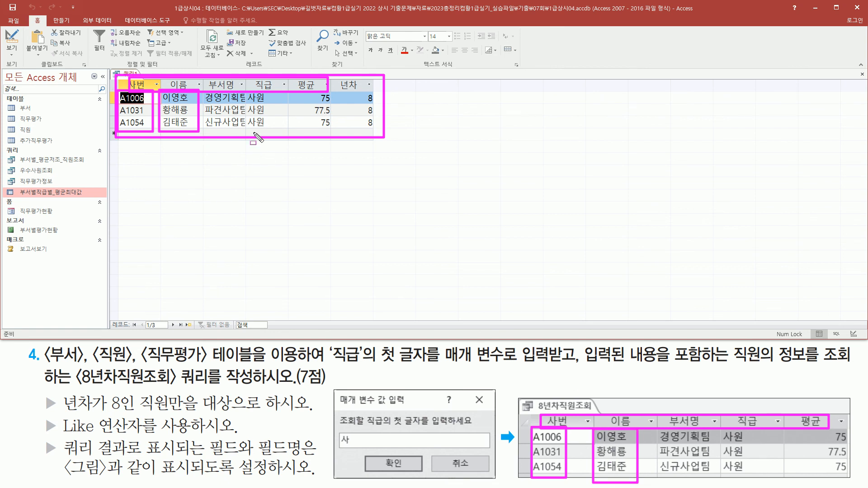
drag(209, 89, 245, 129)
drag(661, 425, 701, 478)
drag(721, 428, 752, 480)
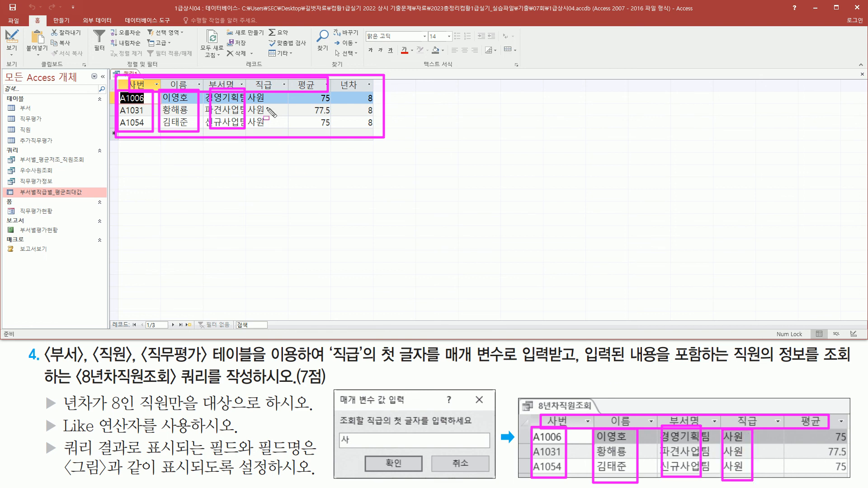
drag(247, 92, 272, 123)
drag(311, 90, 336, 130)
mouse_move(817, 427)
mouse_down()
mouse_move(850, 479)
mouse_move(818, 426)
mouse_up()
drag(338, 75, 366, 98)
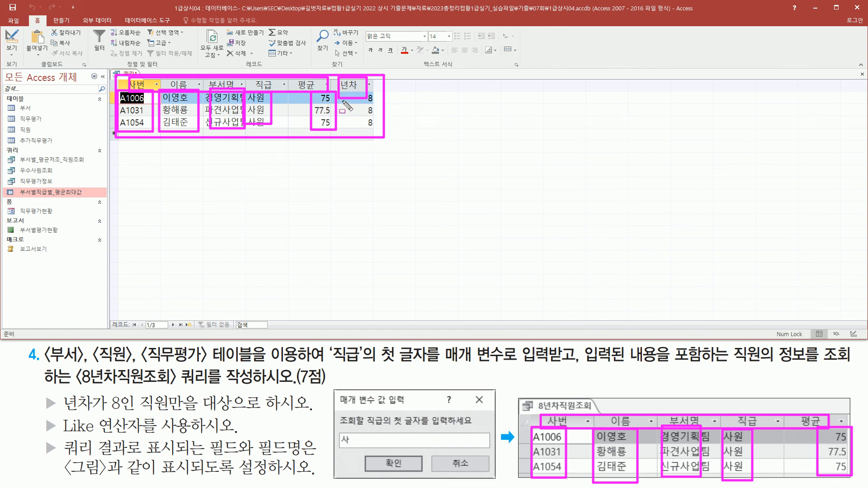
key(Escape)
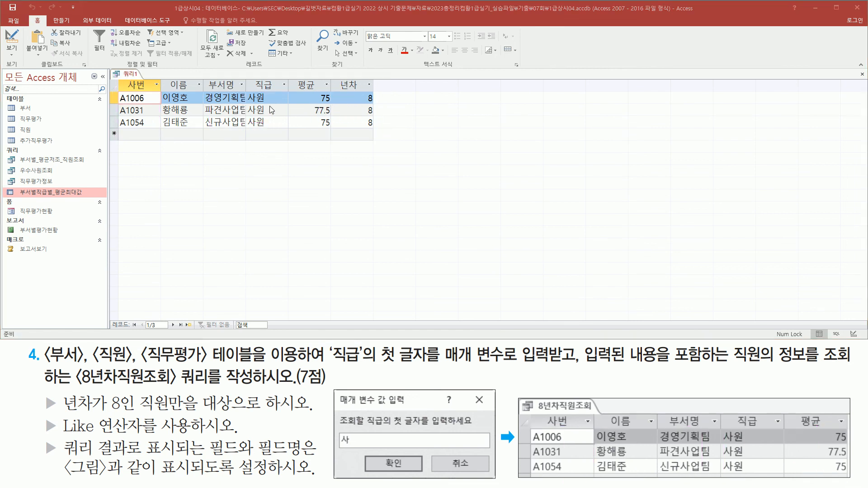
Step: Fit the 부서명 column's width to its contents in the query result, and return to design view
double_click(246, 86)
click(247, 85)
click(254, 85)
click(245, 109)
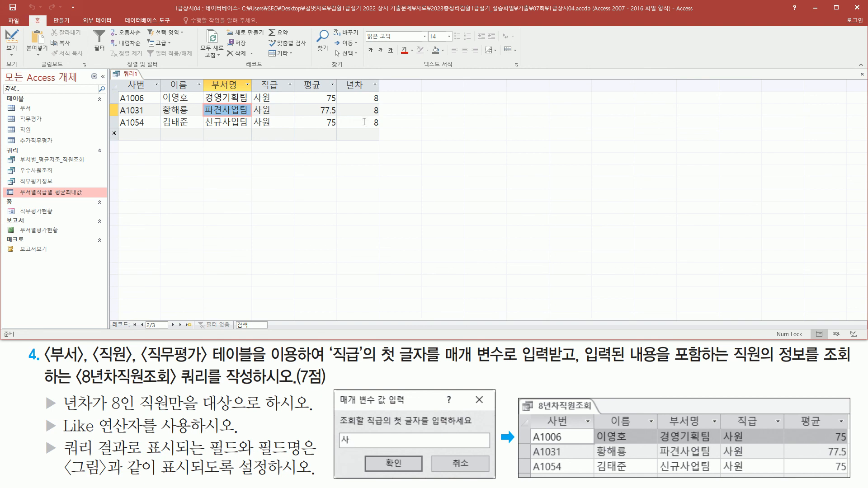
click(12, 39)
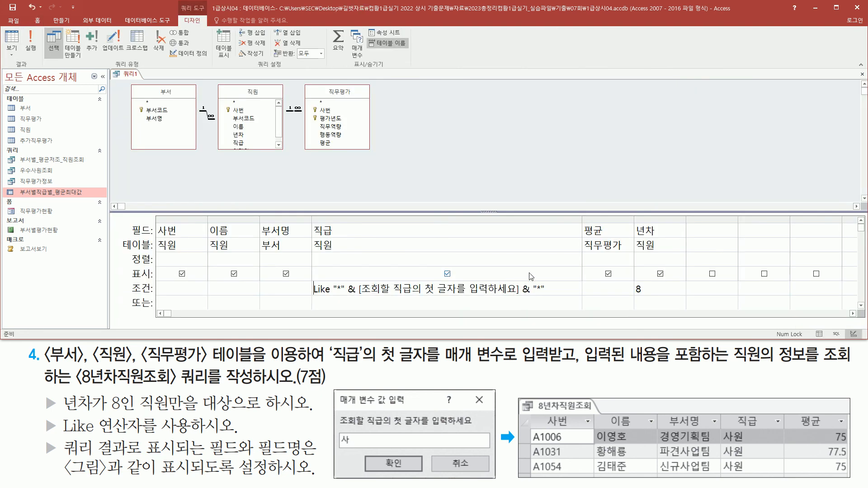
Step: Hide the 년차 field from the query output while keeping its criterion
click(653, 231)
key(ctrl+2)
mouse_move(649, 262)
mouse_down()
mouse_move(678, 291)
mouse_move(676, 281)
mouse_up()
drag(126, 264, 159, 283)
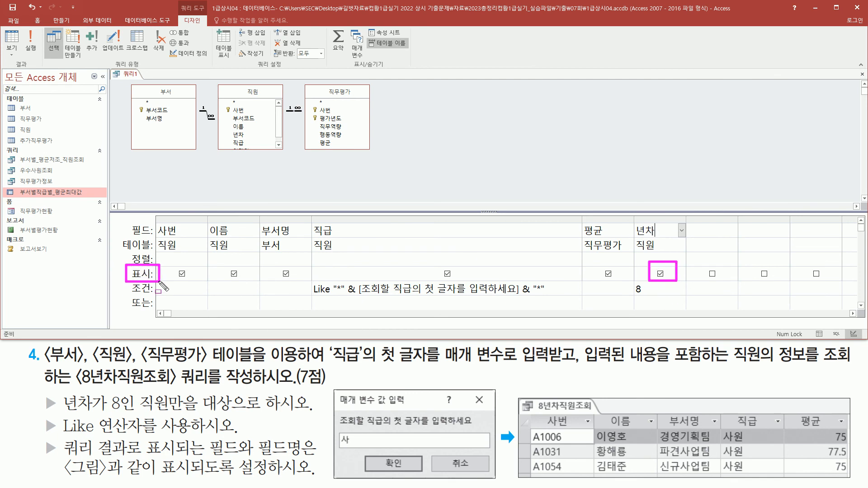
key(Escape)
click(659, 274)
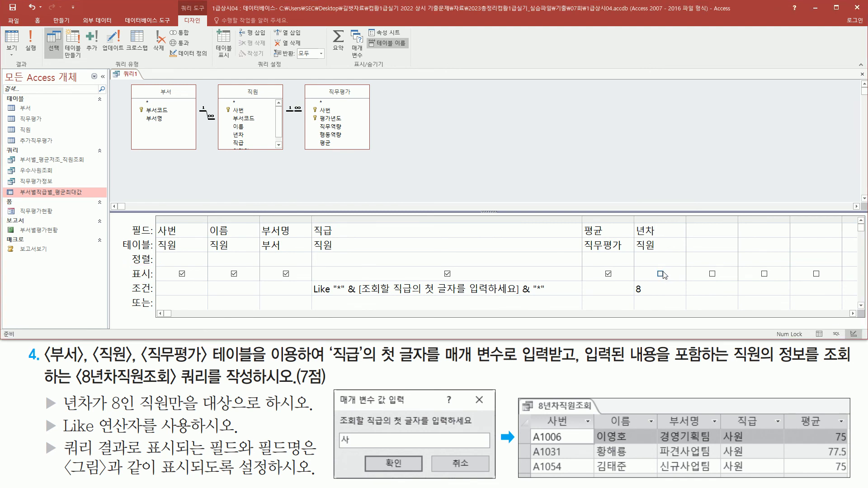
drag(648, 263, 674, 281)
key(Escape)
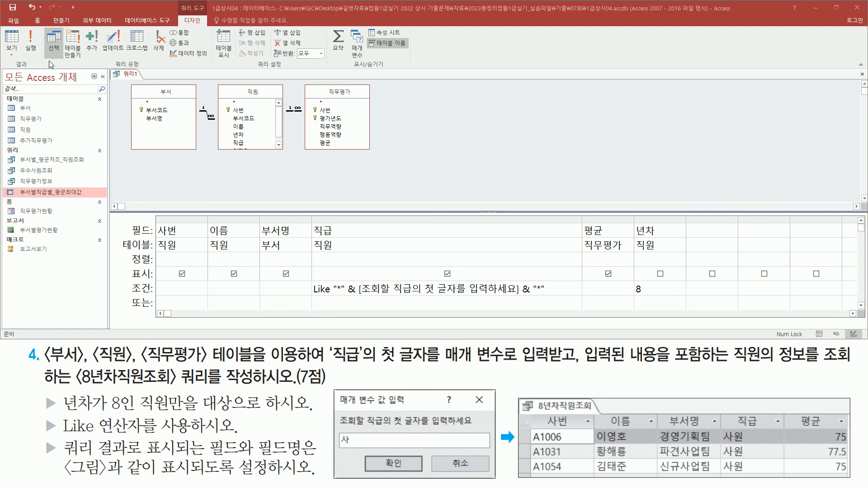
Step: Run the query with 사 as the 직급 parameter value and compare the records with the task's sample result
click(29, 39)
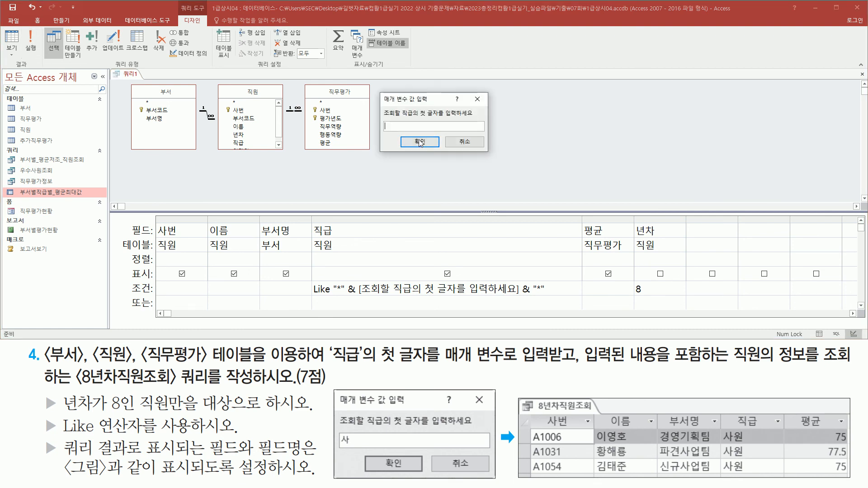
text(사)
click(420, 142)
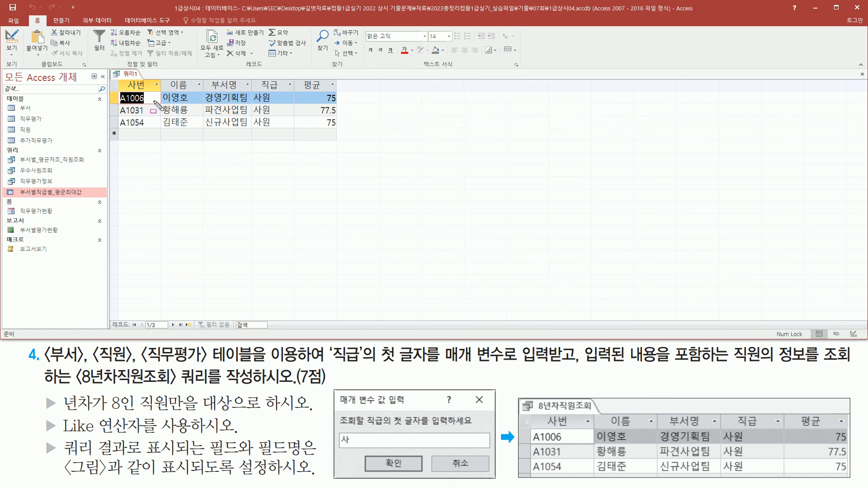
mouse_move(114, 77)
mouse_down()
mouse_move(299, 134)
mouse_move(348, 136)
mouse_up()
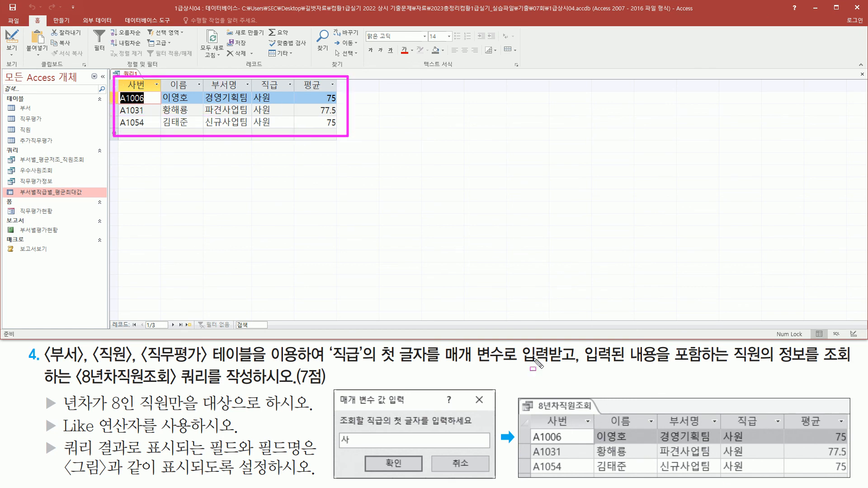
key(Escape)
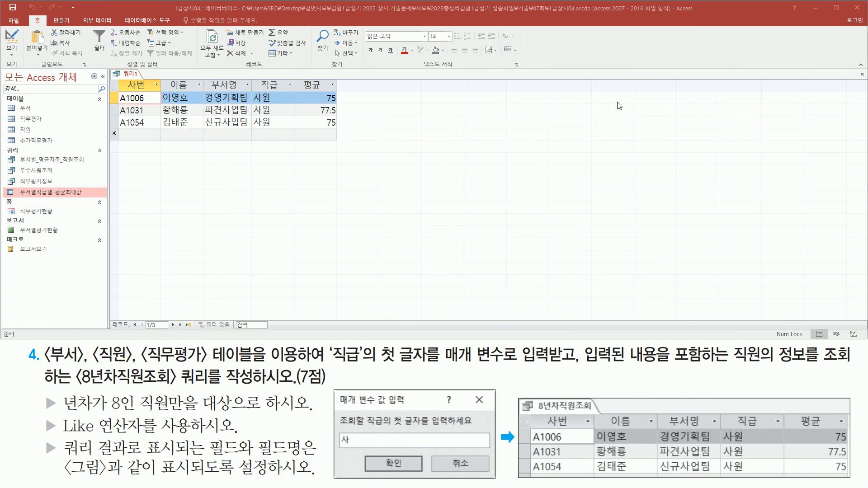
Step: Close the query and save its changes under the name 8년차직원조회
click(862, 73)
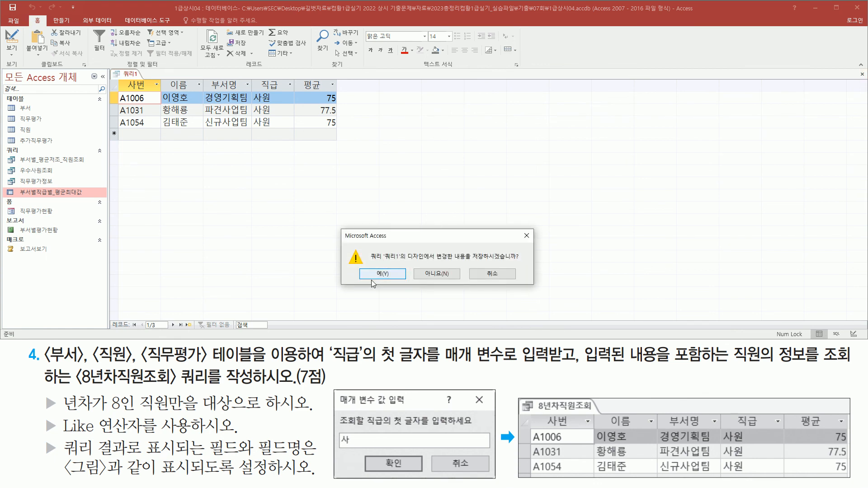
click(394, 278)
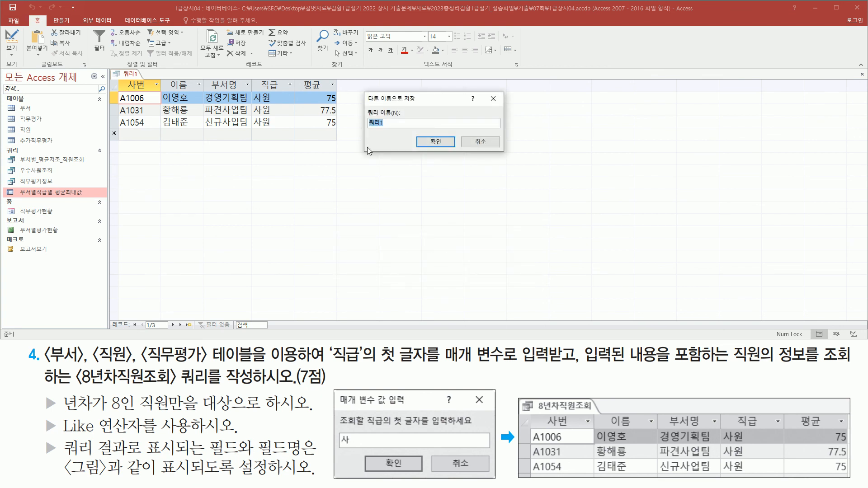
drag(77, 385, 254, 385)
key(Escape)
text(8년ㅊ직원조회)
key(BackSpace)
key(BackSpace)
key(BackSpace)
key(BackSpace)
text(워조회)
key(BackSpace)
key(BackSpace)
key(BackSpace)
key(BackSpace)
key(BackSpace)
text(원조회)
click(434, 144)
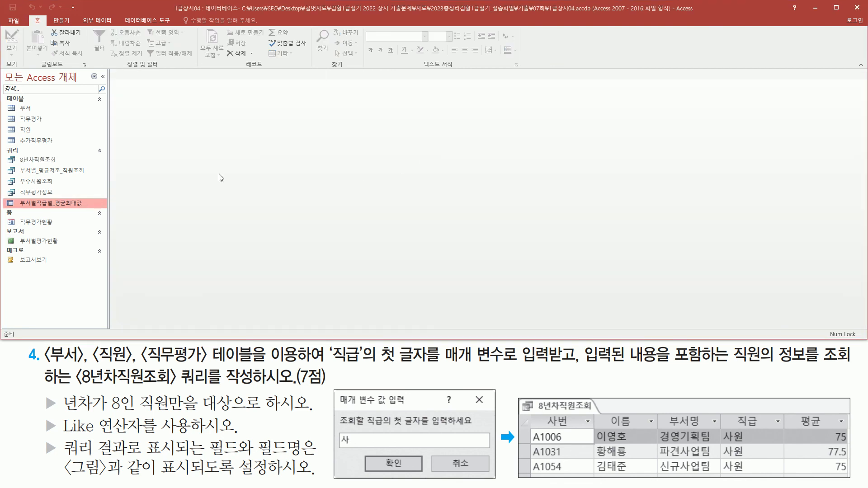
Step: Open an on-screen memo and write the exact-match example: 사원 with the criterion "사원"
key(F9)
drag(19, 154, 62, 165)
key(Escape)
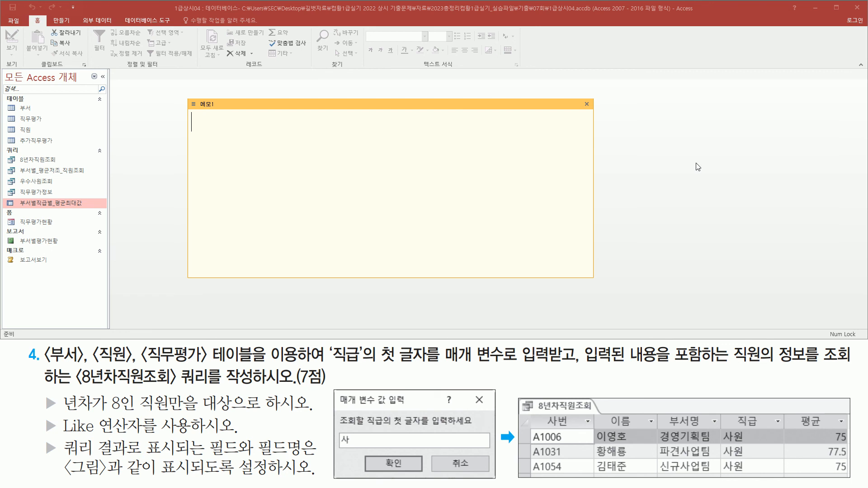
text(")
key(BackSpace)
text(사우)
text(ㄴ )
text(")
text(사원")
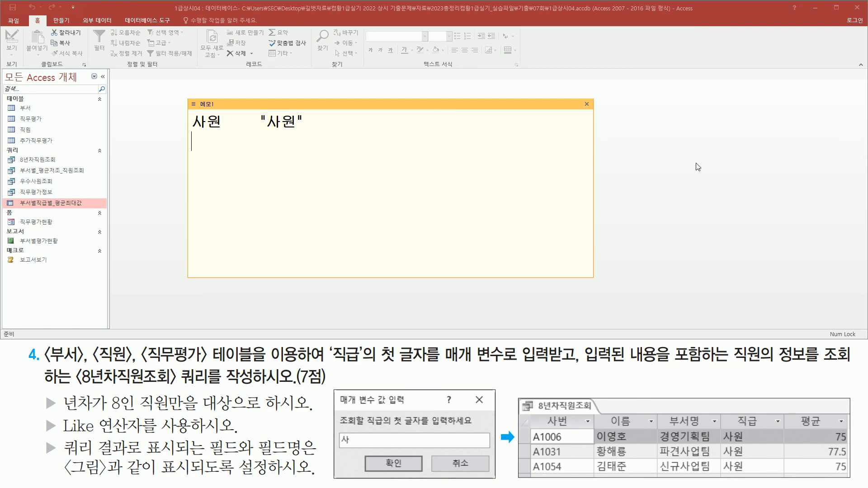
Step: Add the memo line 사 시작하는 with the criterion like "사*", and start another line with 사
text(사 )
text(시작ㅎ)
text(하는 )
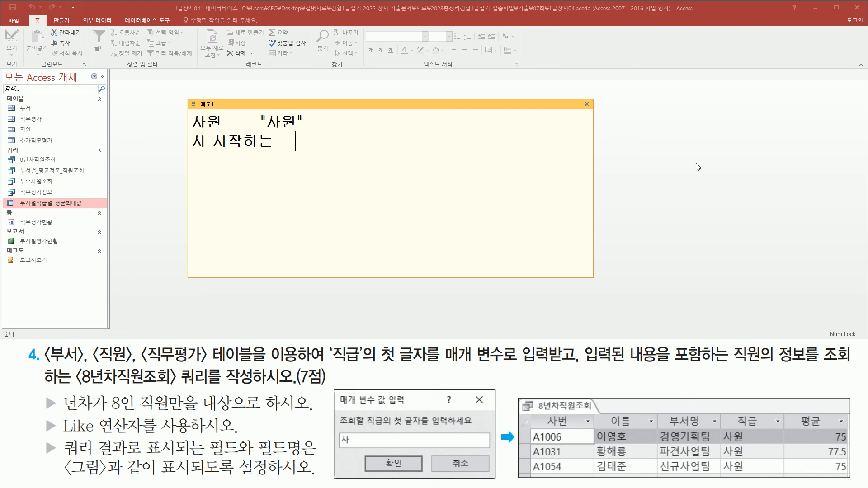
text(like)
text( ")
text(tk)
key(BackSpace)
key(BackSpace)
key(Hangul)
text(사*"사 )
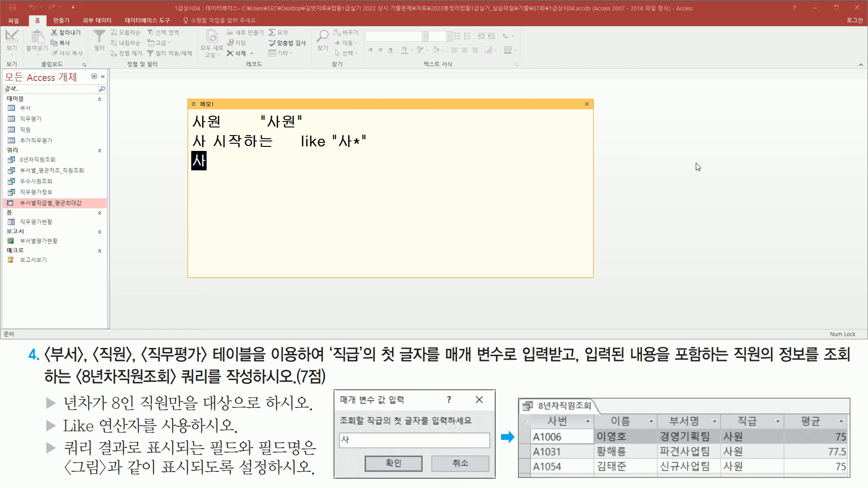
Step: Complete the third memo line as 사 포함하는 with the criterion like "*사*", and align the "사원" criterion with the others
text(포함)
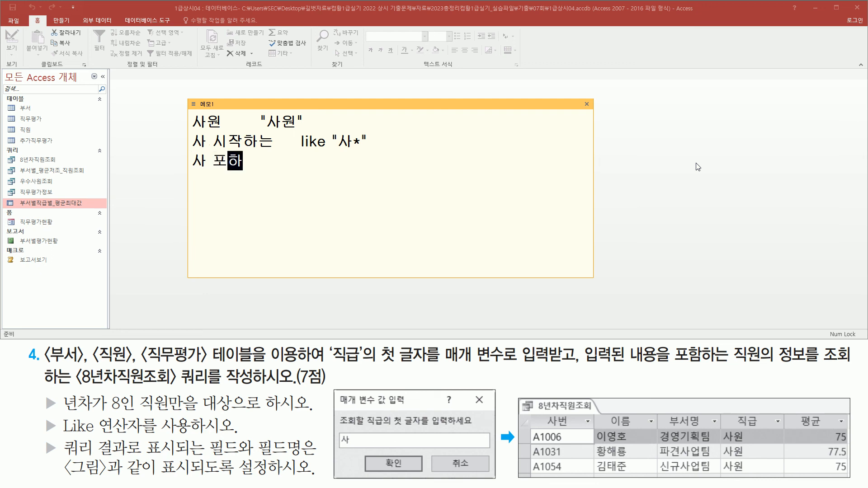
text(하는)
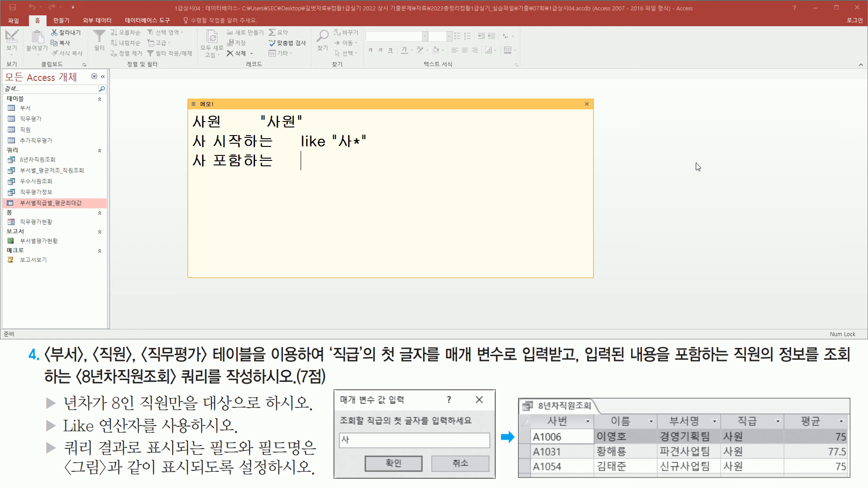
text( like "*사*)
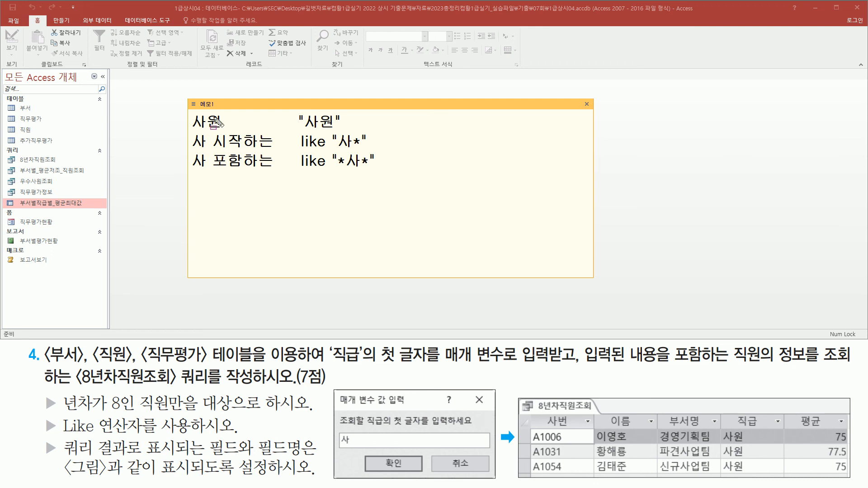
mouse_move(193, 128)
mouse_down()
mouse_move(220, 129)
mouse_move(249, 151)
mouse_move(274, 150)
mouse_up()
drag(188, 172, 273, 172)
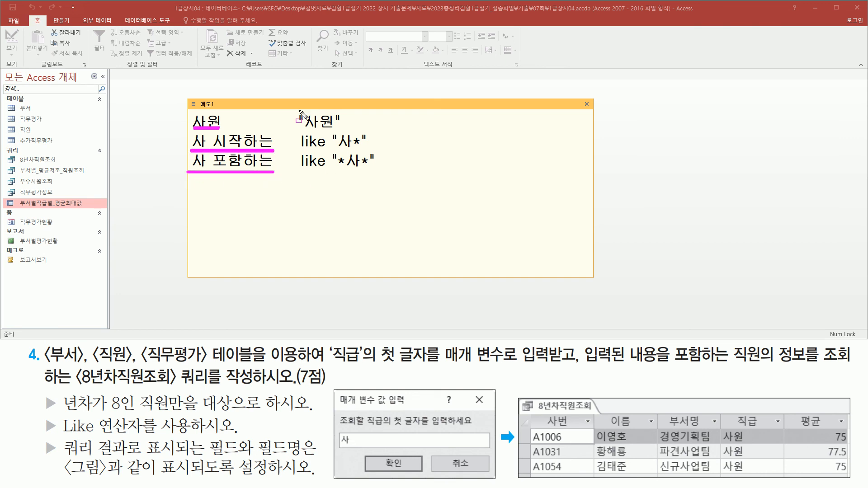
drag(292, 110, 388, 173)
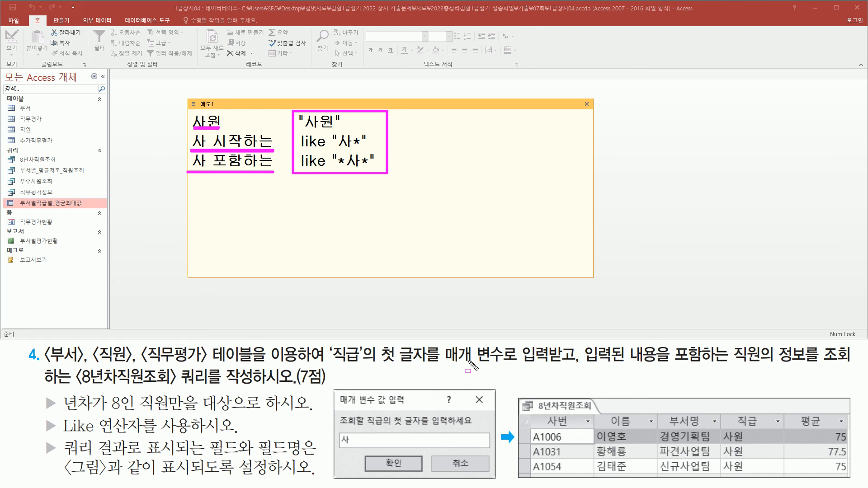
Step: Below the literal examples, add the memo line 매개변수 with the criterion [직급을 입력하세요]
drag(443, 364, 553, 364)
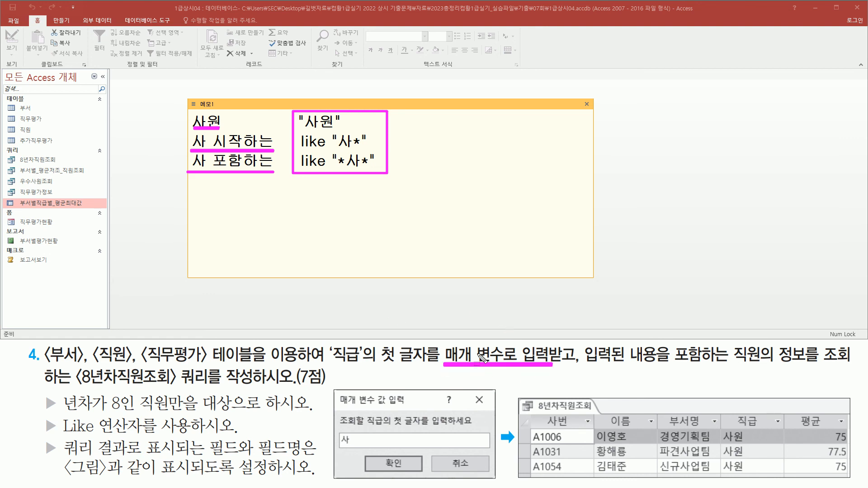
key(Escape)
text(매개변수)
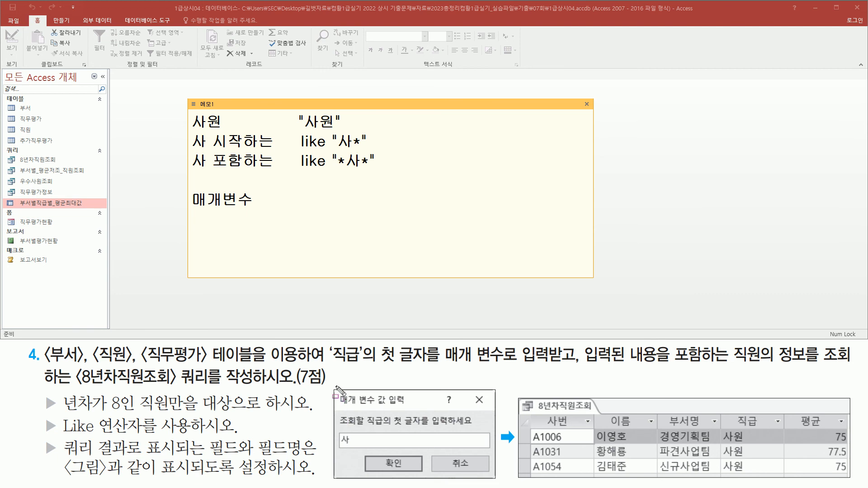
mouse_move(333, 386)
mouse_down()
mouse_move(526, 486)
mouse_move(497, 478)
mouse_up()
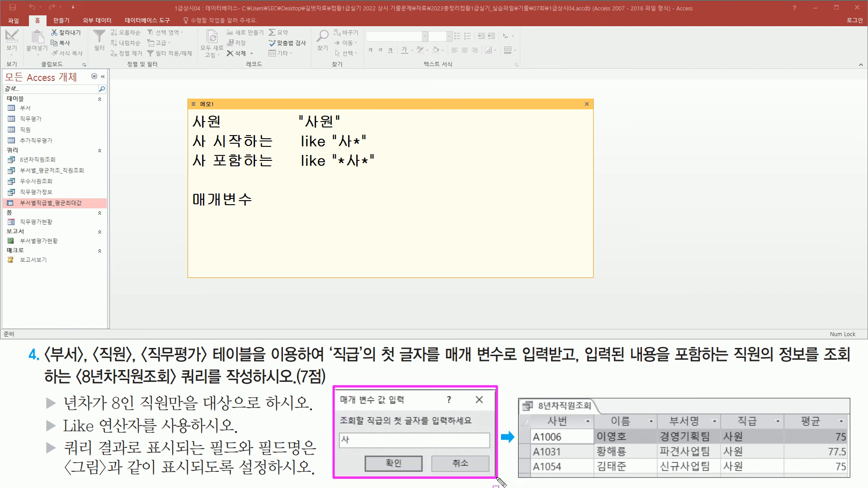
mouse_move(341, 428)
mouse_down()
mouse_move(428, 433)
mouse_move(475, 425)
mouse_move(474, 413)
mouse_up()
key(Escape)
click(304, 199)
text([)
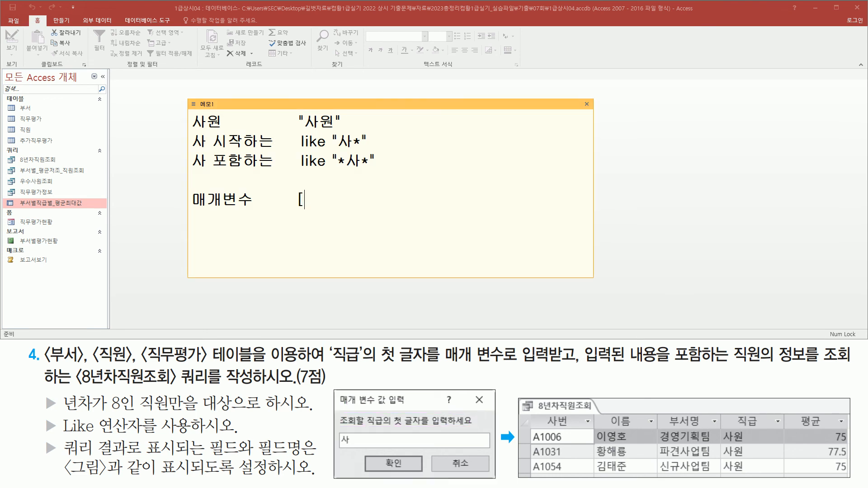
text(직급을)
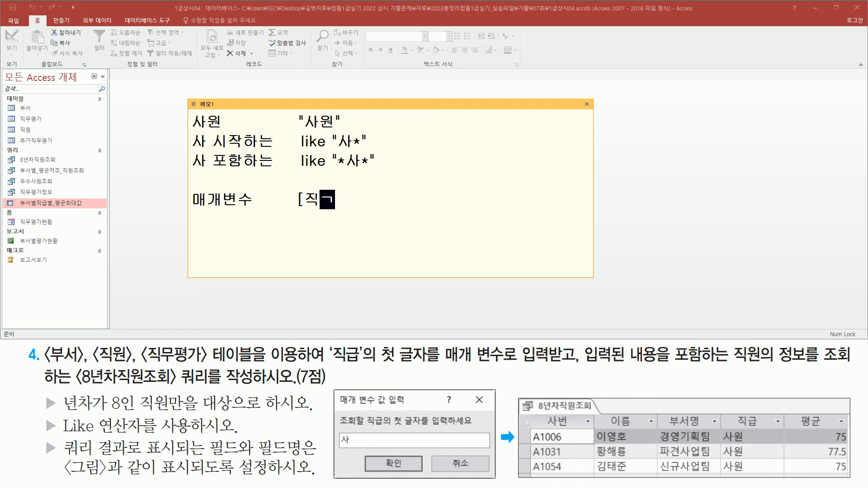
text( 입력)
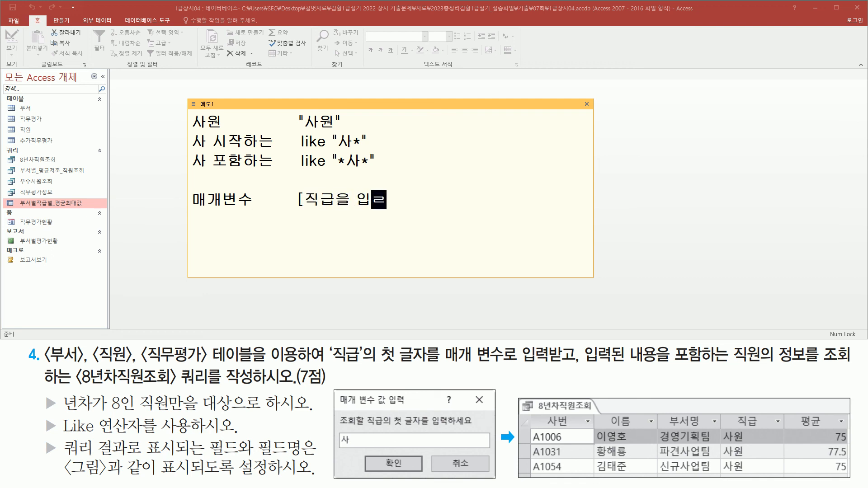
text(하세요)
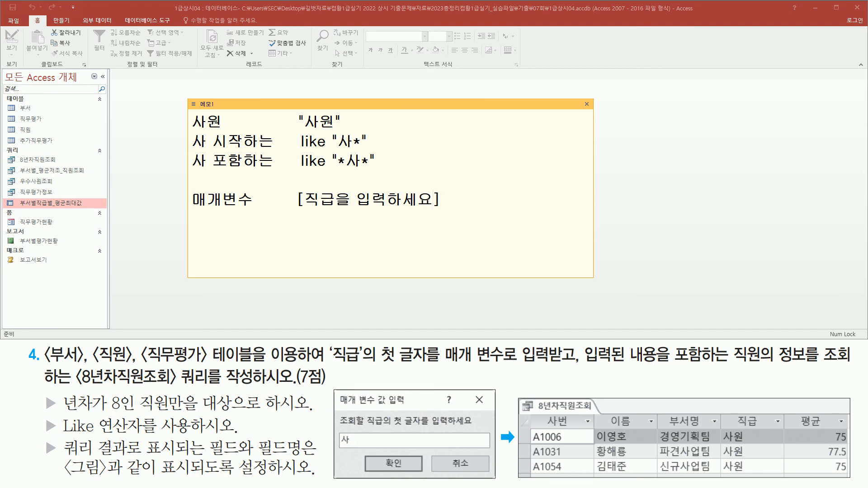
key(ctrl+2)
drag(297, 208, 446, 209)
key(Escape)
Step: Duplicate the 매개변수 memo line below itself and insert 시작하는 after 매개변수 in the copy
click(443, 199)
key(shift+Home)
key(ctrl+c)
key(End)
key(Return)
key(ctrl+v)
key(ctrl+Left)
key(ctrl+Left)
key(ctrl+Left)
key(ctrl+Left)
key(Home)
key(Right)
key(Right)
key(Right)
key(Right)
text(시작하는)
Step: Align the bracketed prompt of the plain 매개변수 line with the prompt in the line below
key(Up)
key(Left)
key(Left)
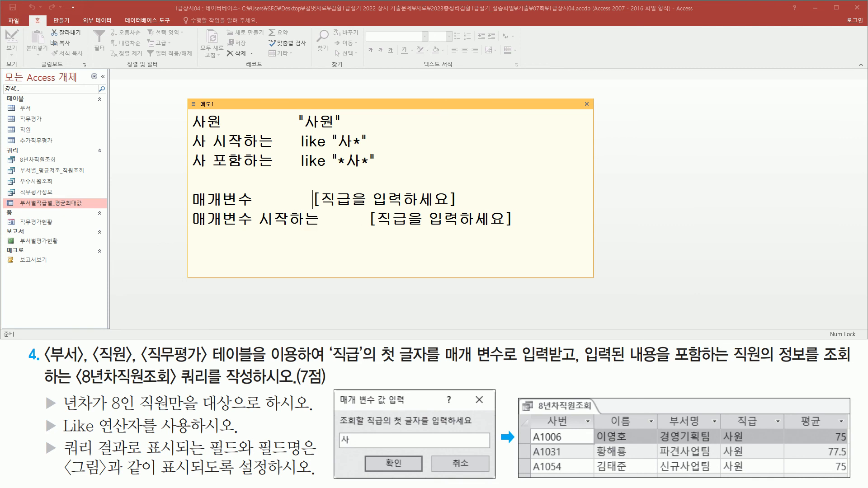
key(Down)
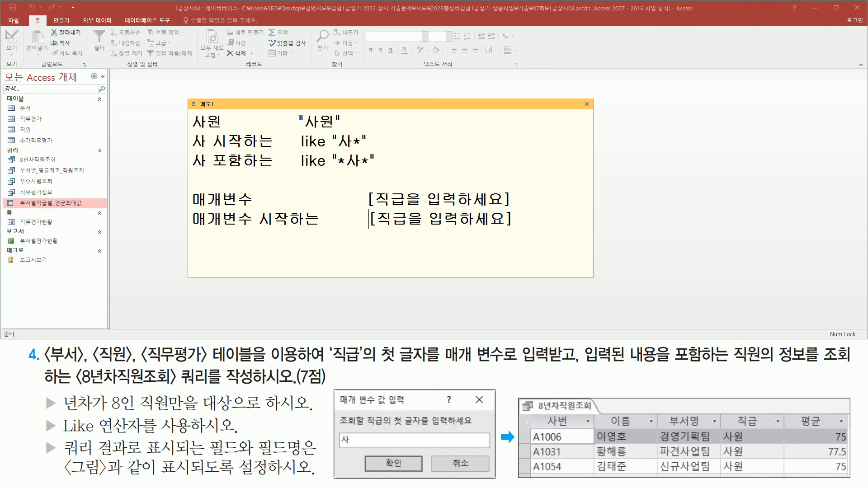
Step: Extend the 매개변수 시작하는 criterion to like [직급을 입력하세요] & "*" and widen the memo window
key(shift+End)
key(Left)
text(like)
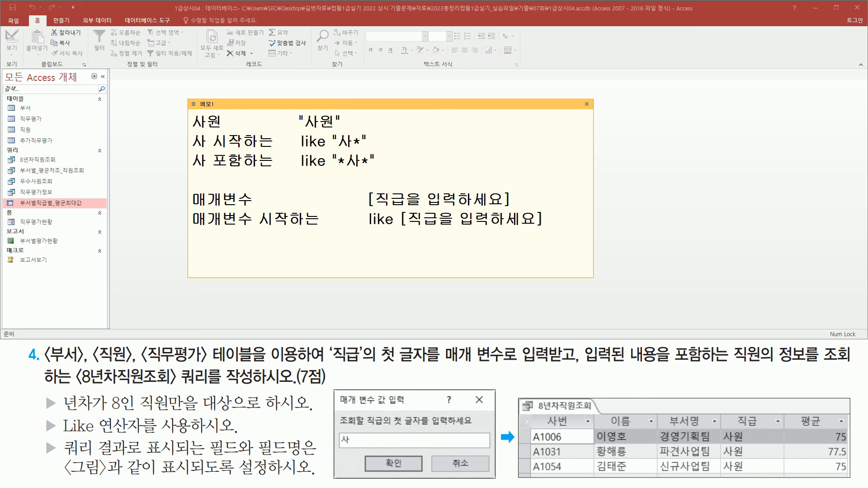
key(End)
text(& "*")
drag(593, 218, 695, 220)
Step: Duplicate the 매개변수 시작하는 line below itself and change the copy's wording to 포함하는
key(Return)
text(매개변수 시작하는       like [직급을 입력하세요] & "*")
key(Down)
key(Home)
key(Right)
key(Right)
key(Right)
key(Right)
key(Right)
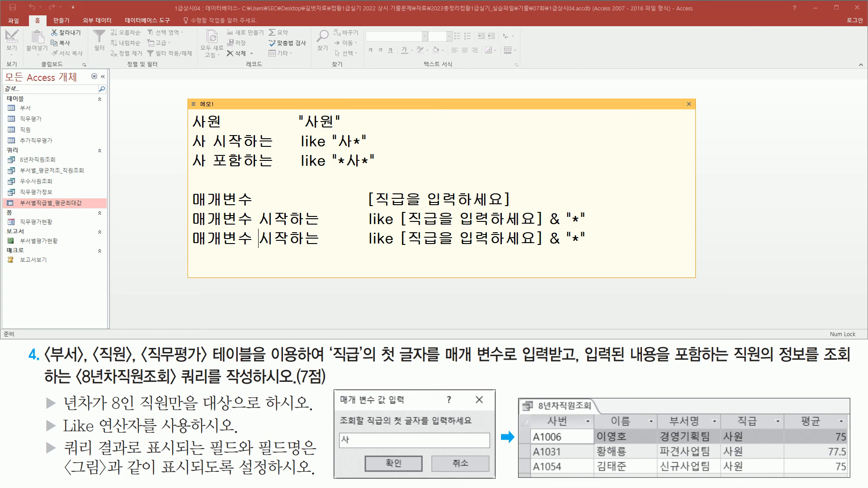
text(v)
key(BackSpace)
key(Hangul)
text(ㅍ포함하는)
key(Delete)
key(Delete)
key(Delete)
key(Delete)
Step: Insert "*" & between like and the bracketed prompt in the 매개변수 포함하는 line
key(Right)
key(Right)
key(Right)
key(Right)
key(Right)
key(Right)
key(Right)
key(Right)
key(Right)
key(Right)
key(Right)
key(Right)
text("*")
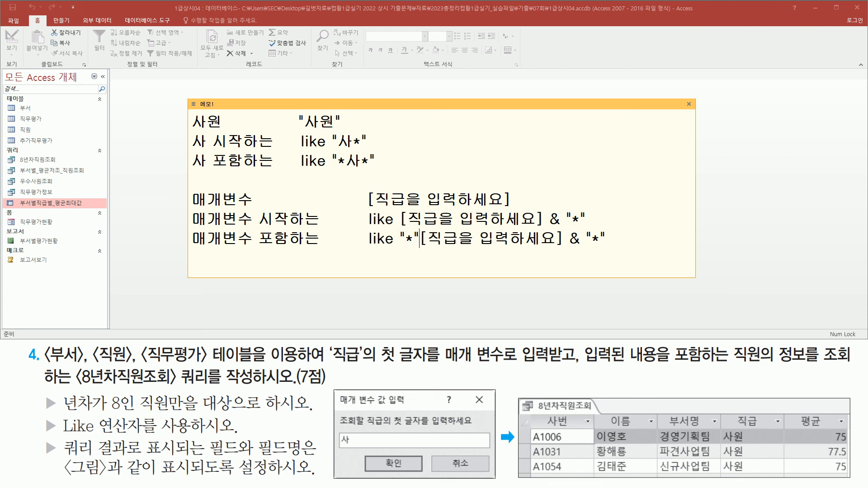
text( &)
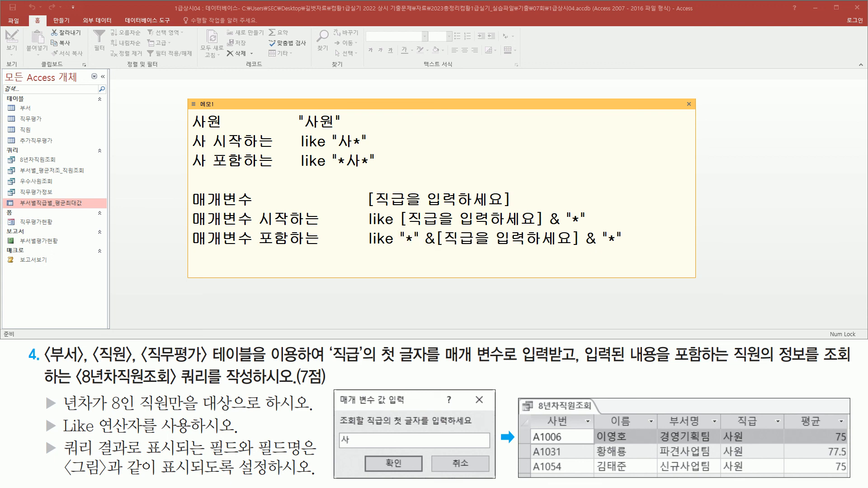